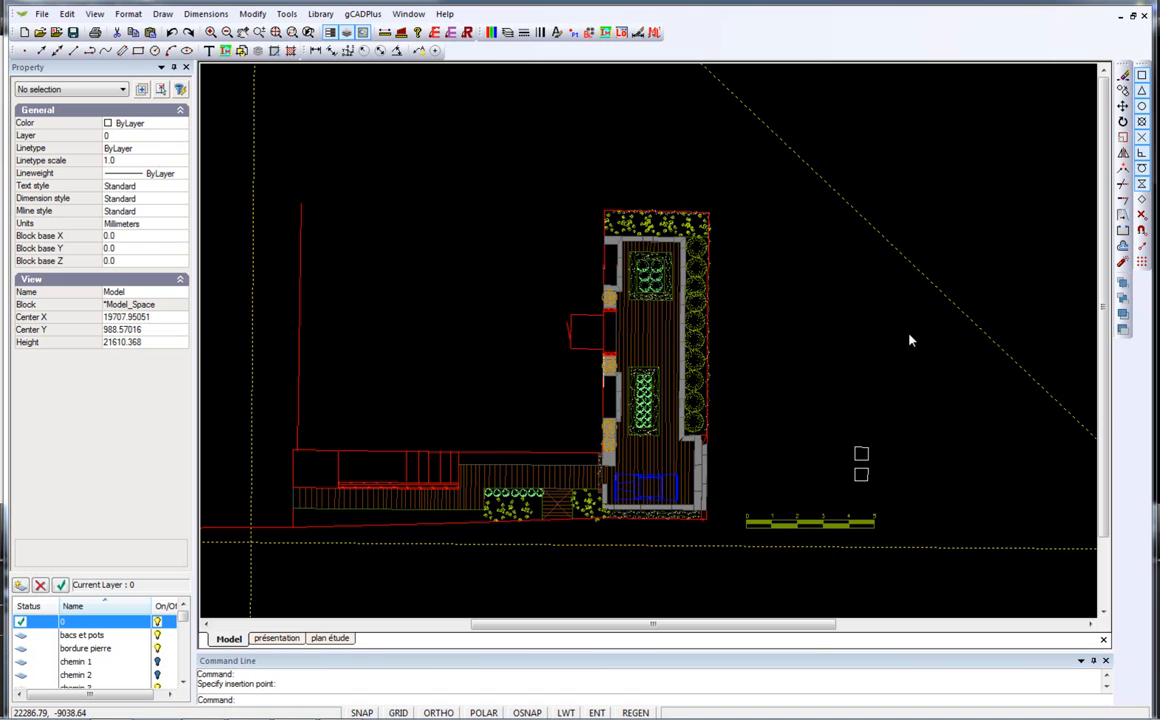
Open the présentation layout and examine its garden plan viewport and the title block.
click(280, 640)
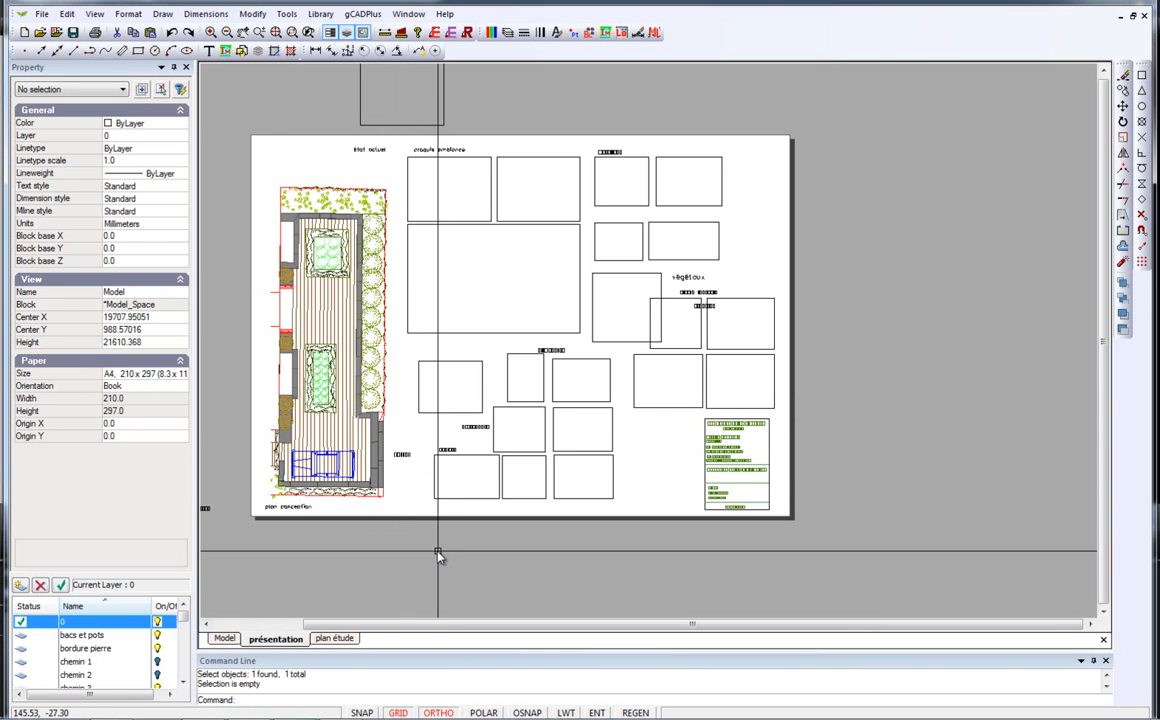
drag(406, 553, 361, 487)
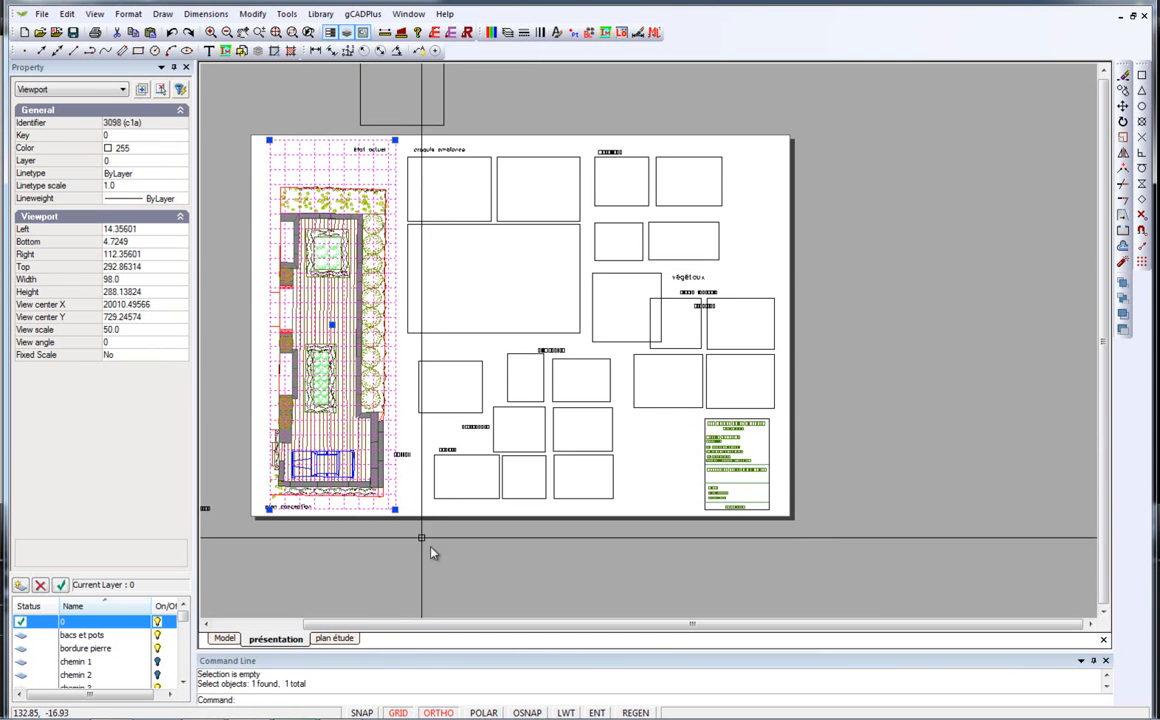
key(Escape)
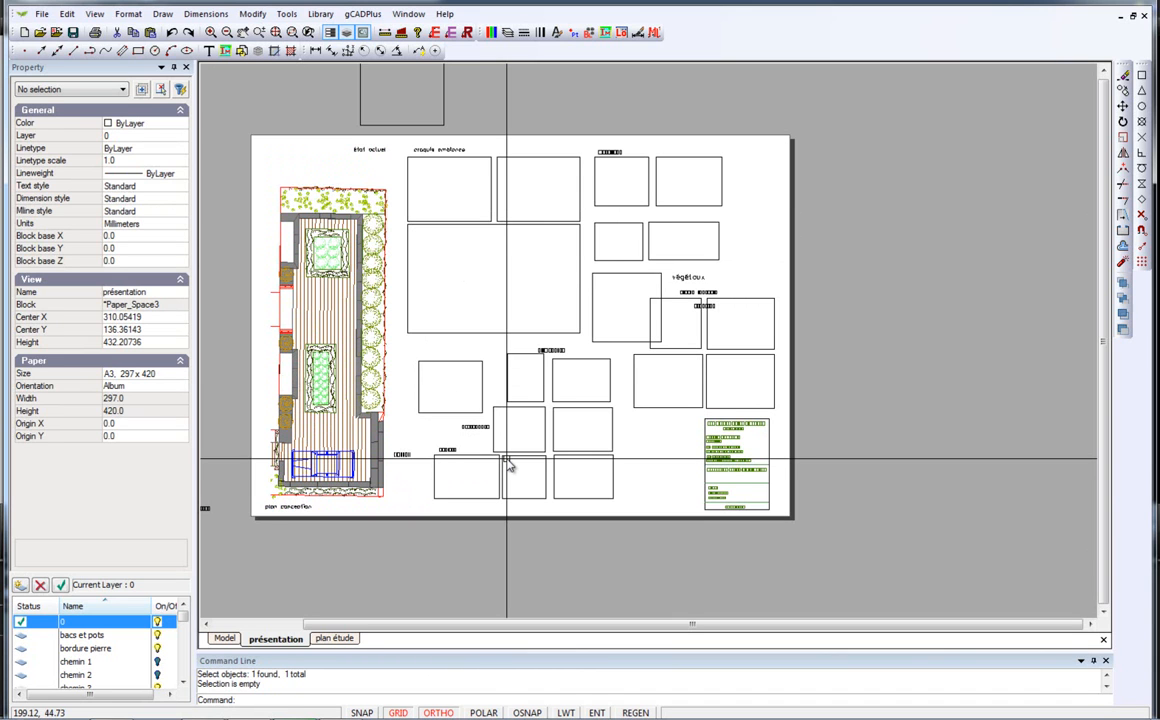
scroll(751, 481, up, 2)
scroll(751, 481, up, 1)
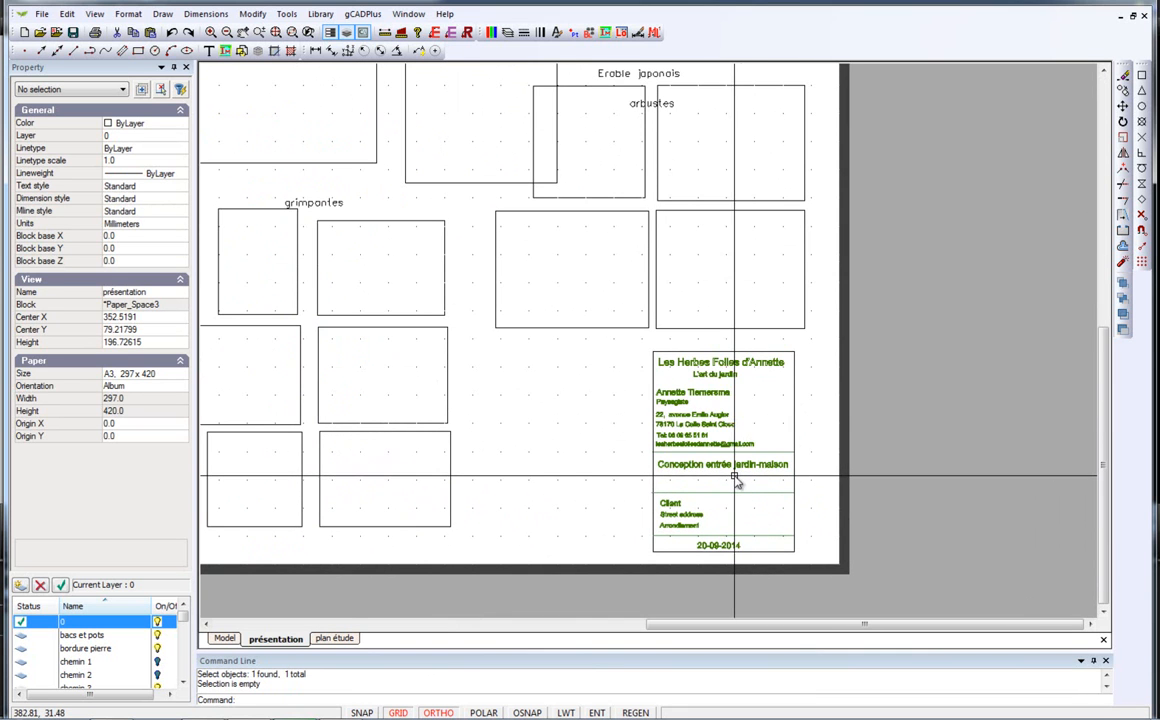
click(708, 365)
key(Escape)
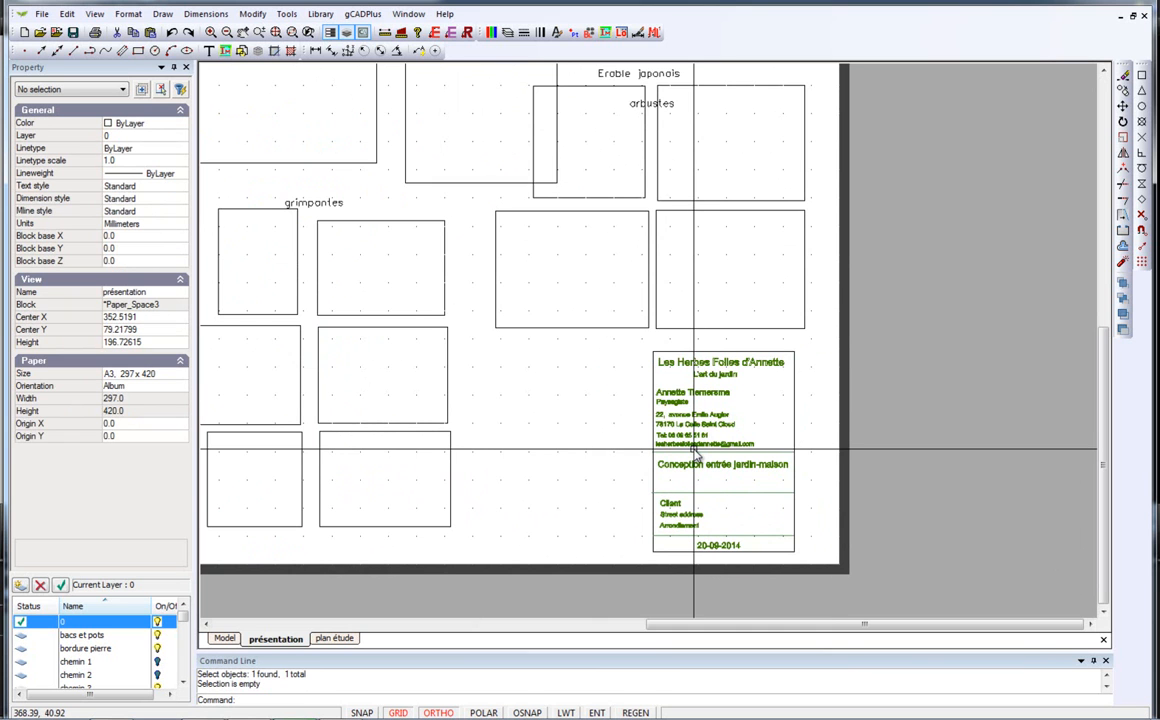
scroll(694, 449, up, 2)
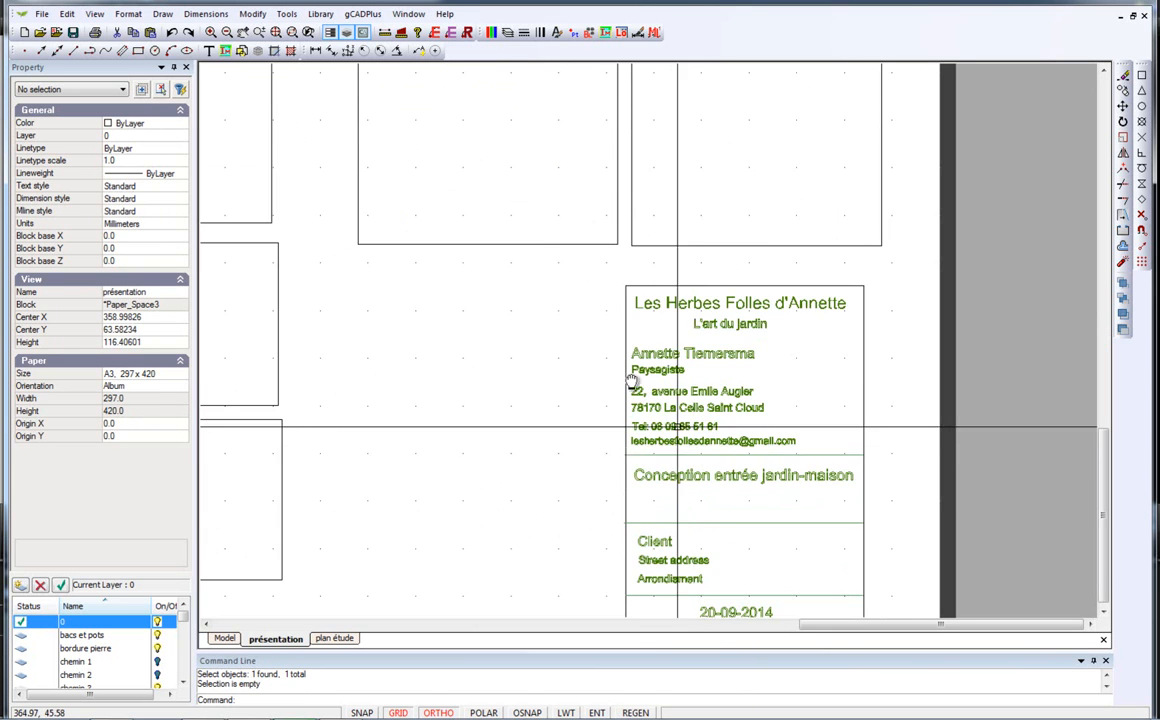
middle_drag(744, 453, 653, 381)
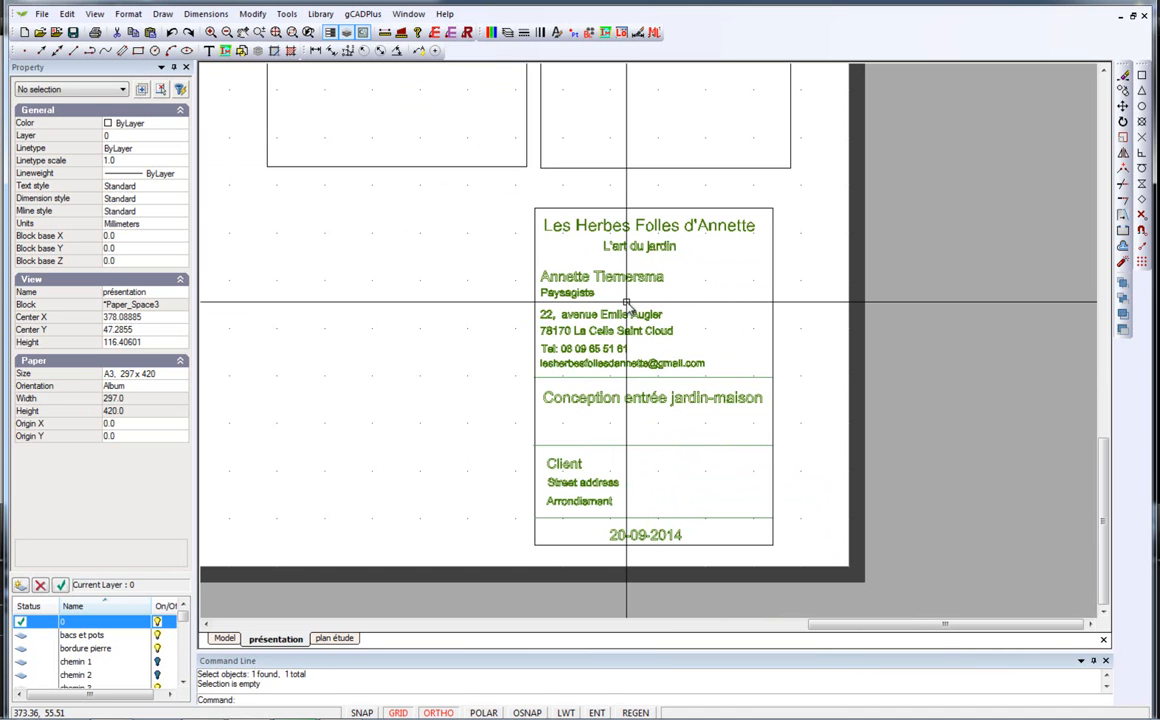
Copy the whole title block, with its frame, dividing lines and texts, to the clipboard.
click(813, 557)
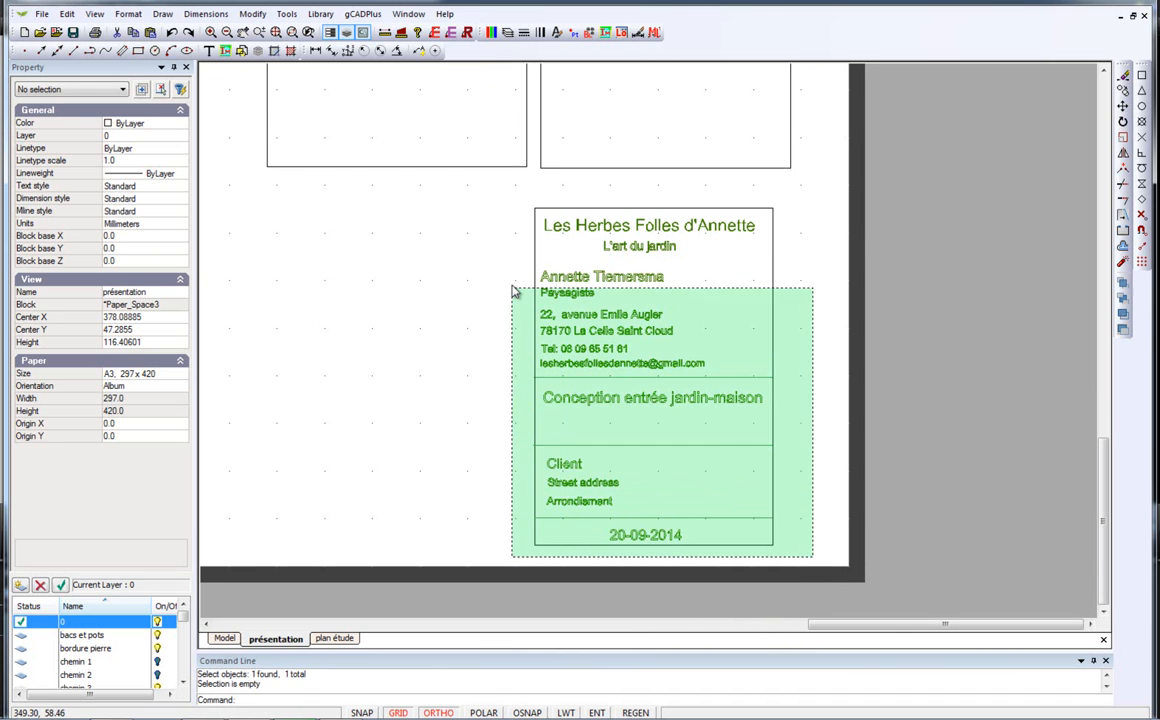
click(506, 184)
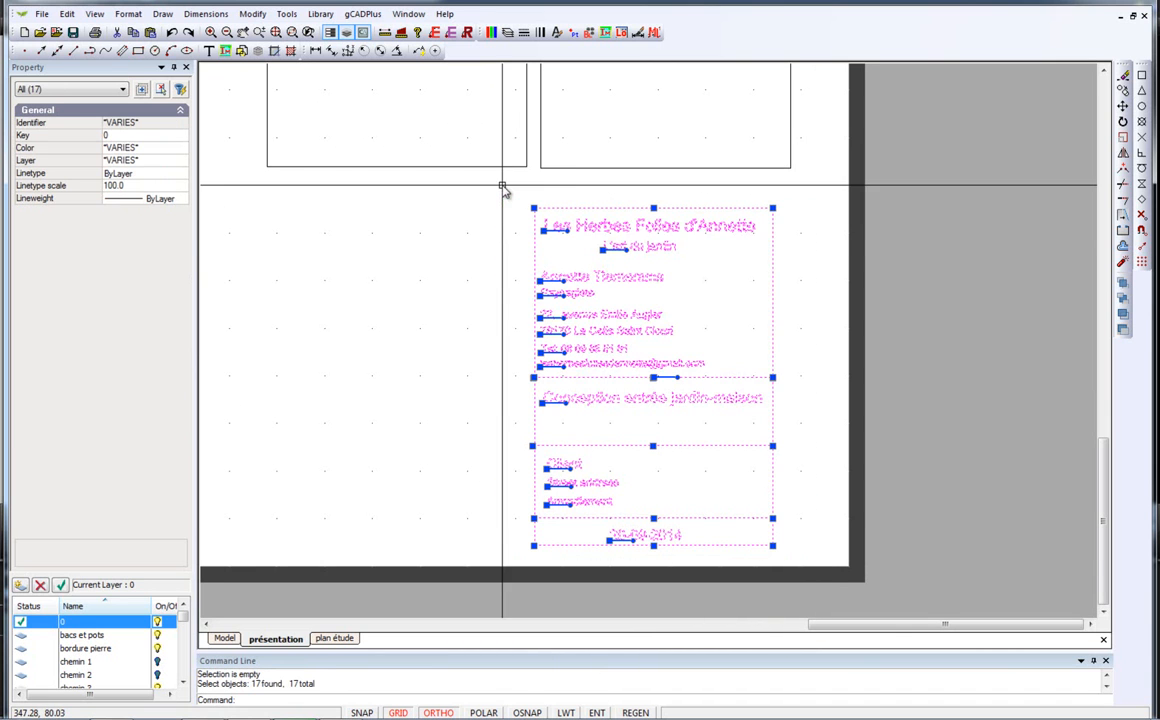
right_click(485, 375)
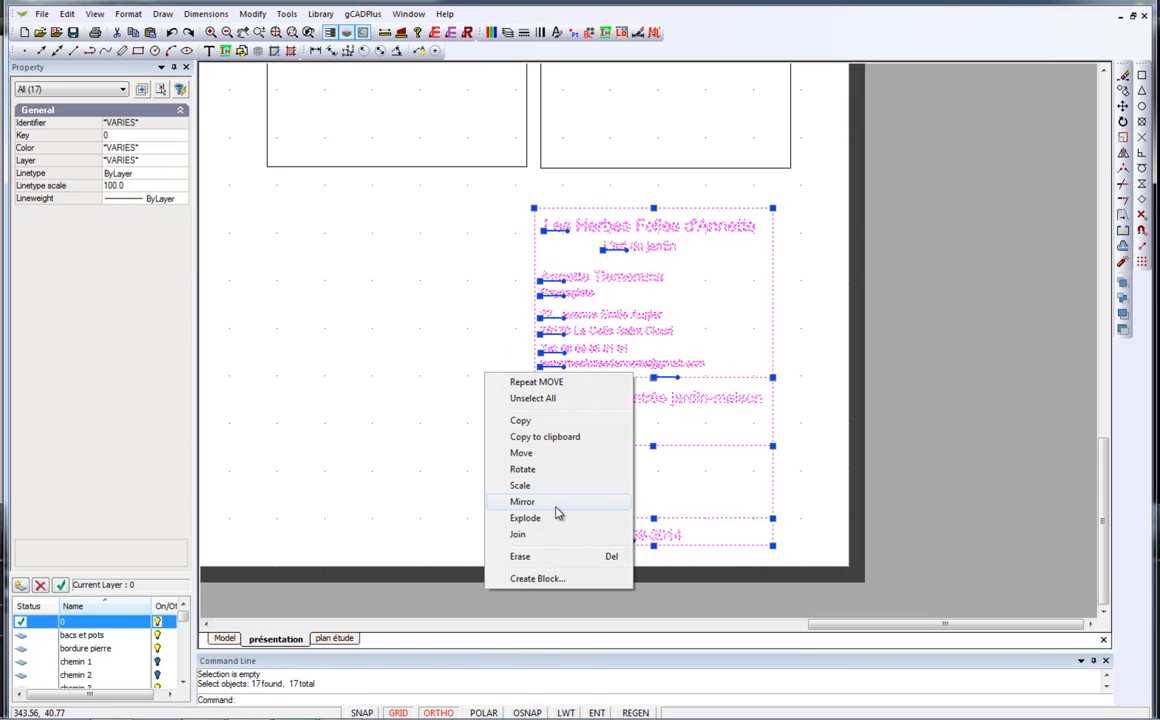
click(556, 439)
Create a new drawing from the Default.lcd template and paste the title block at insertion point 0,0.
click(24, 32)
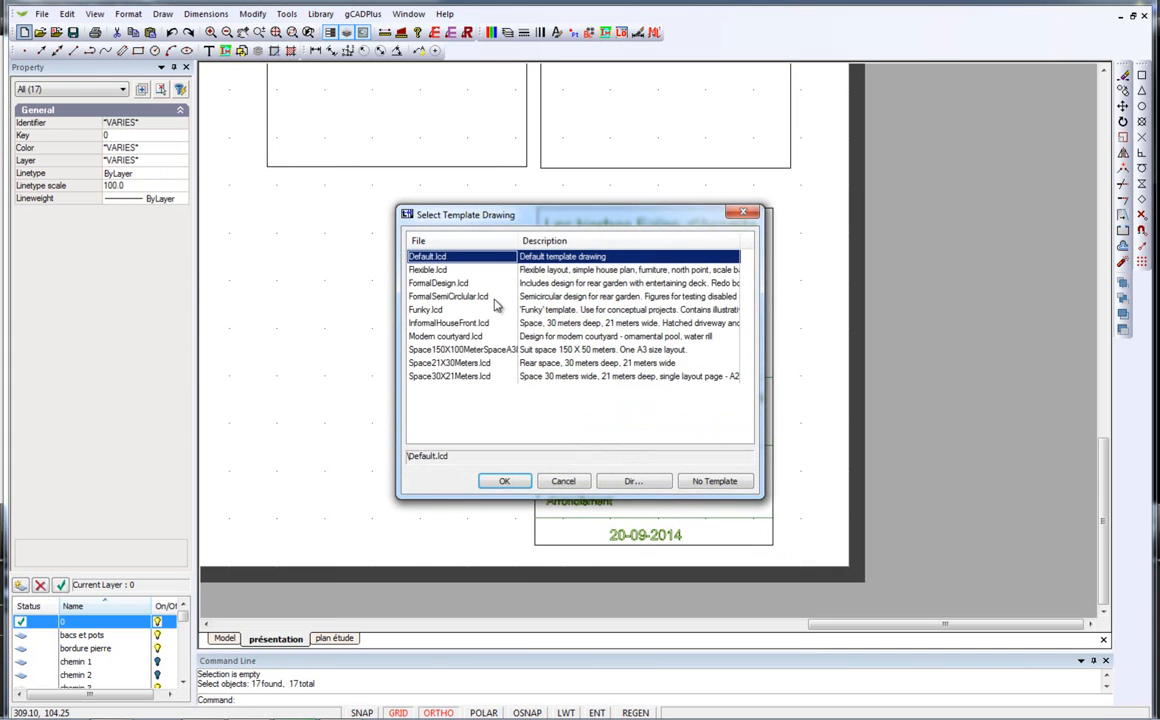
click(505, 481)
right_click(530, 400)
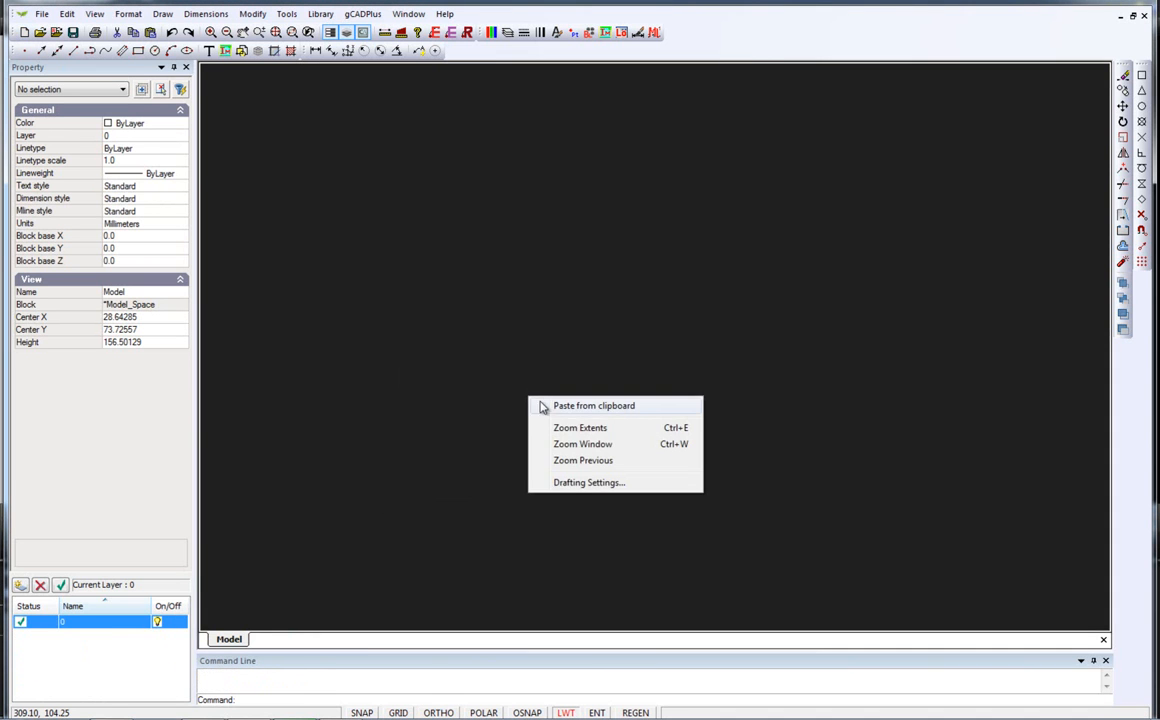
click(553, 407)
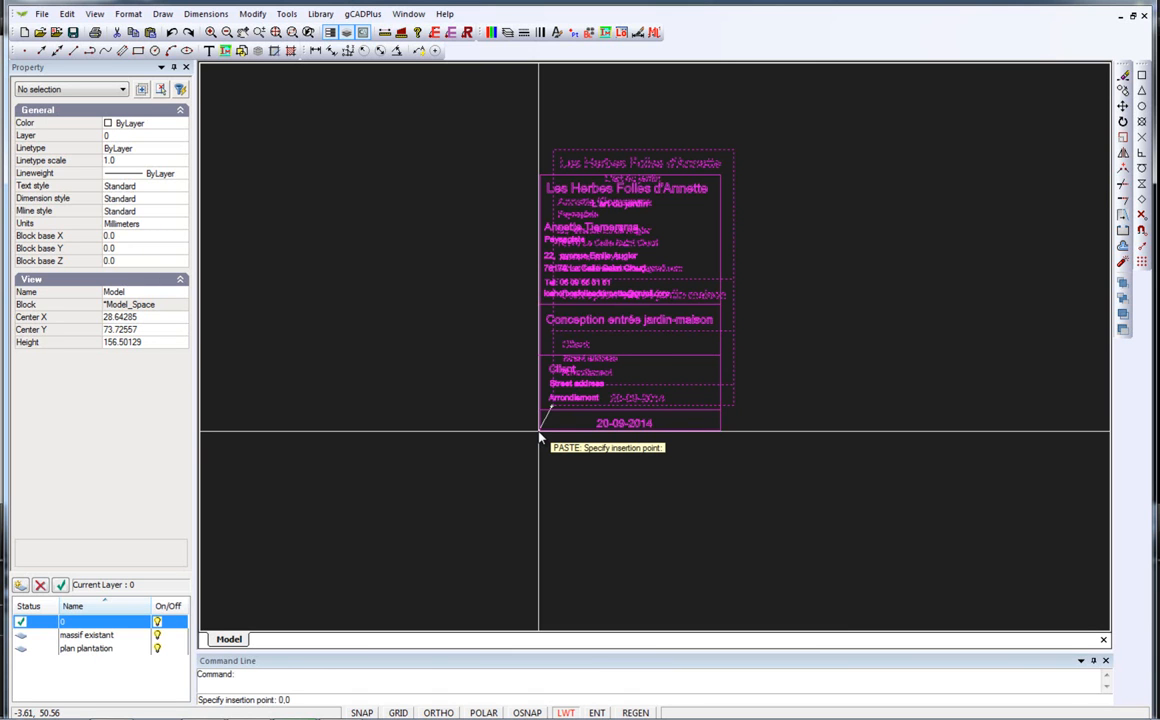
key(Return)
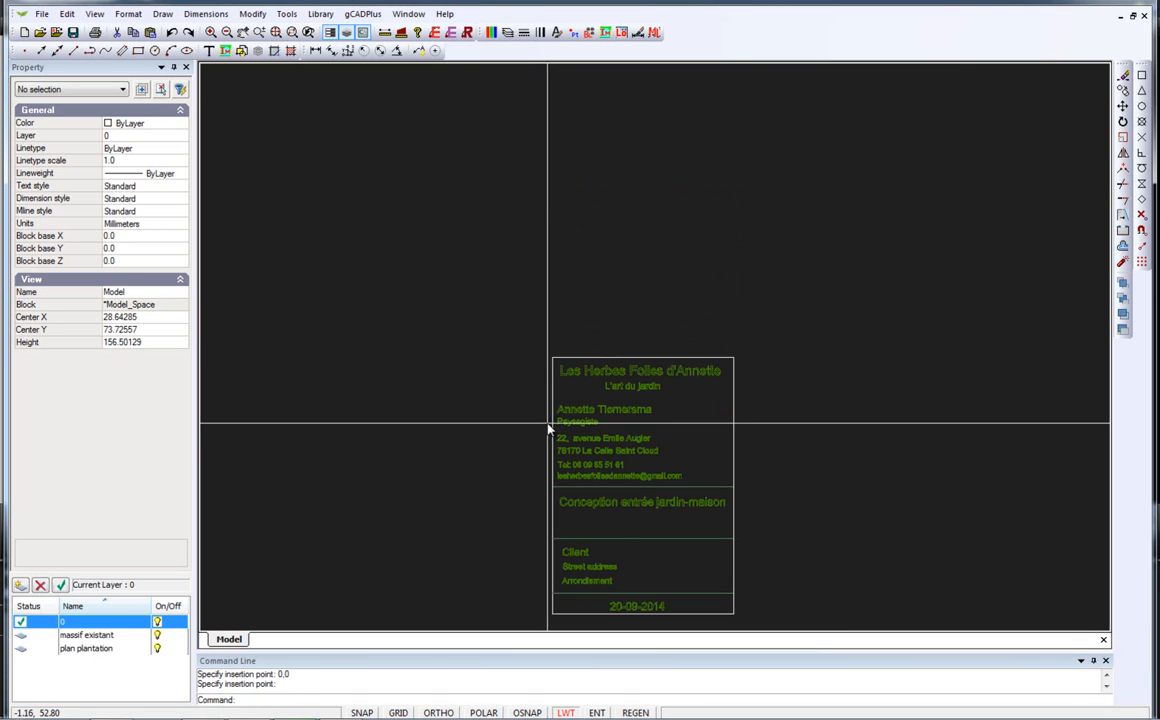
Set the grid bold step to 2 in both X and Y in the drafting settings.
scroll(611, 516, up, 2)
right_click(427, 462)
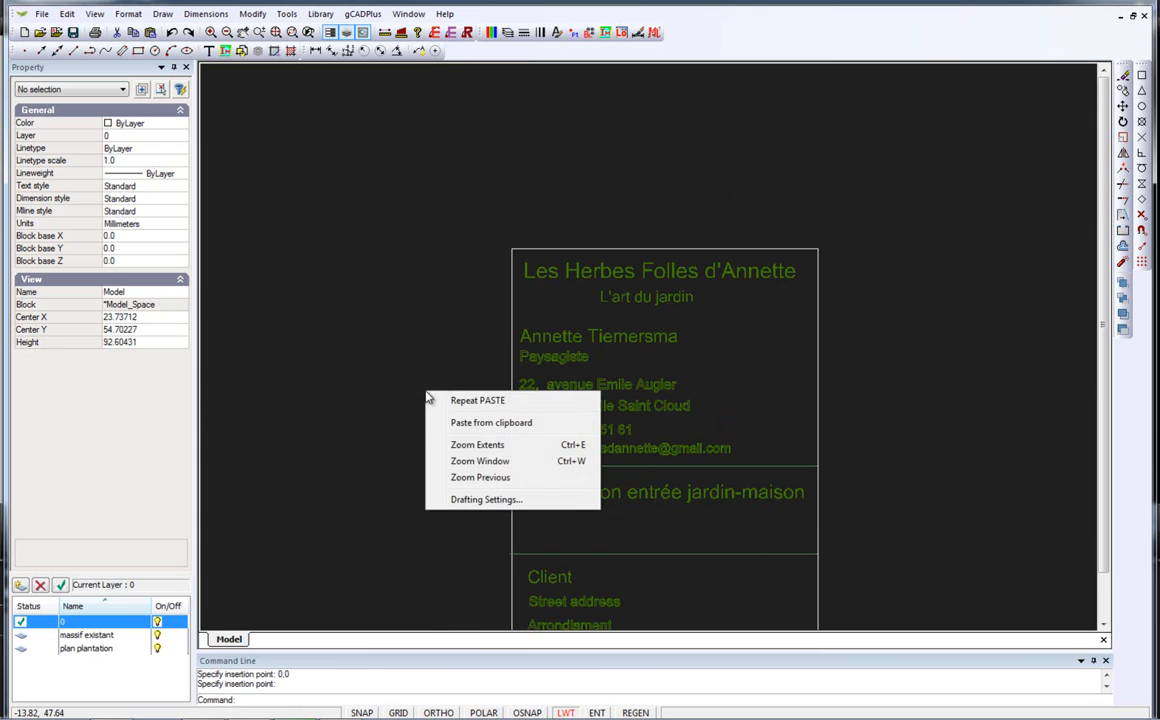
click(480, 499)
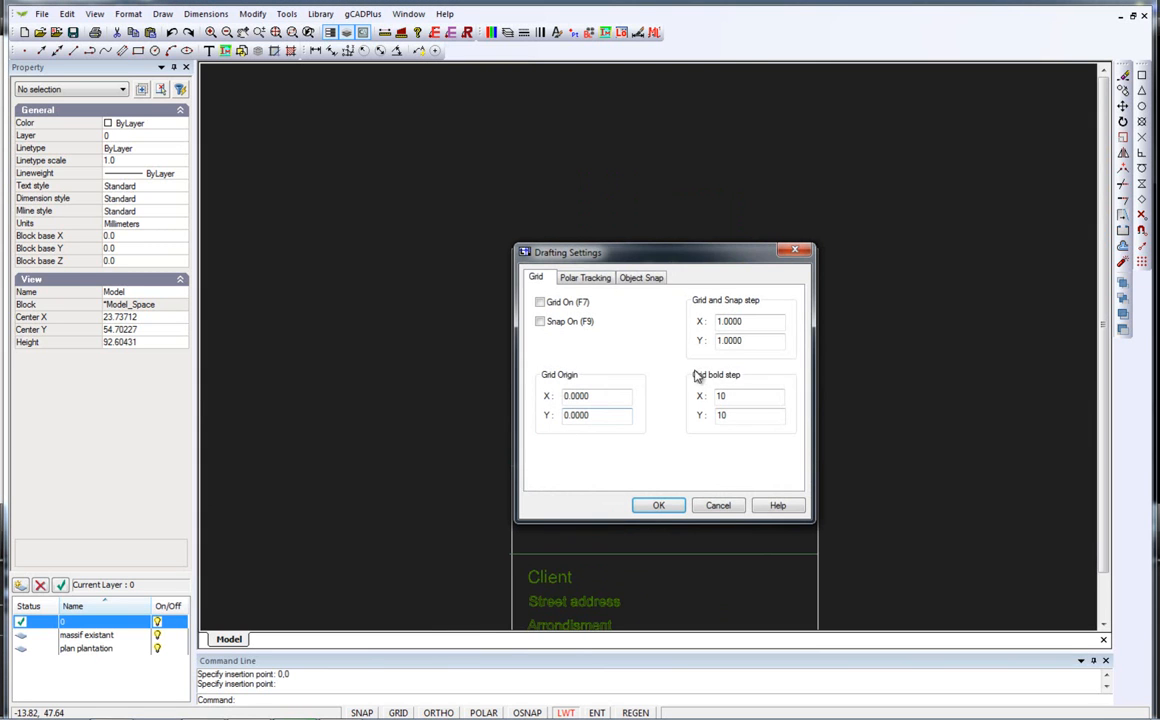
drag(727, 396, 683, 396)
text(2)
drag(753, 414, 681, 406)
text(2)
click(655, 507)
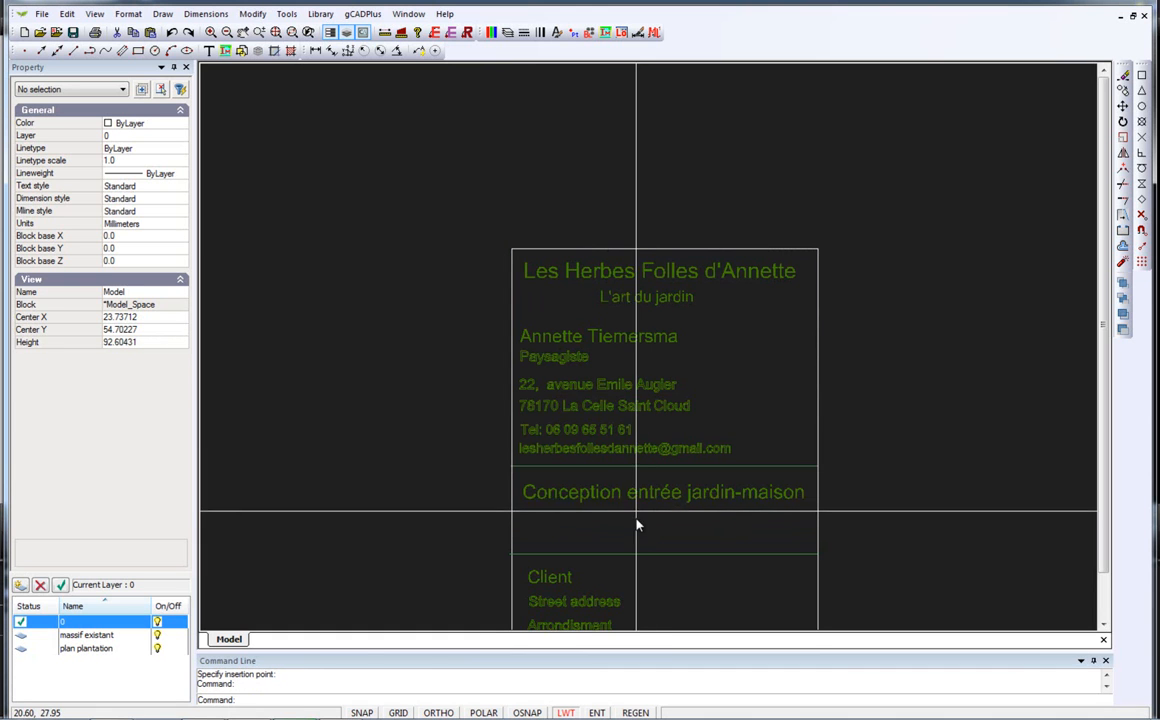
Turn on the grid display and check it against the pasted title block.
click(397, 712)
scroll(613, 560, up, 5)
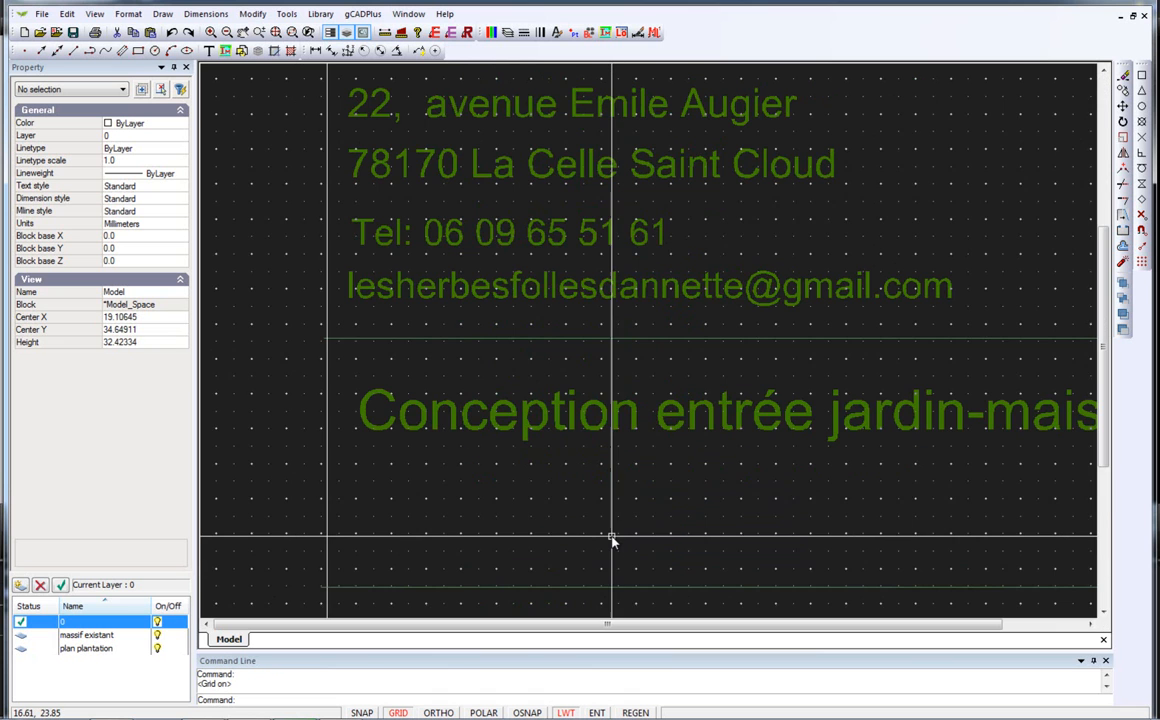
scroll(567, 515, down, 2)
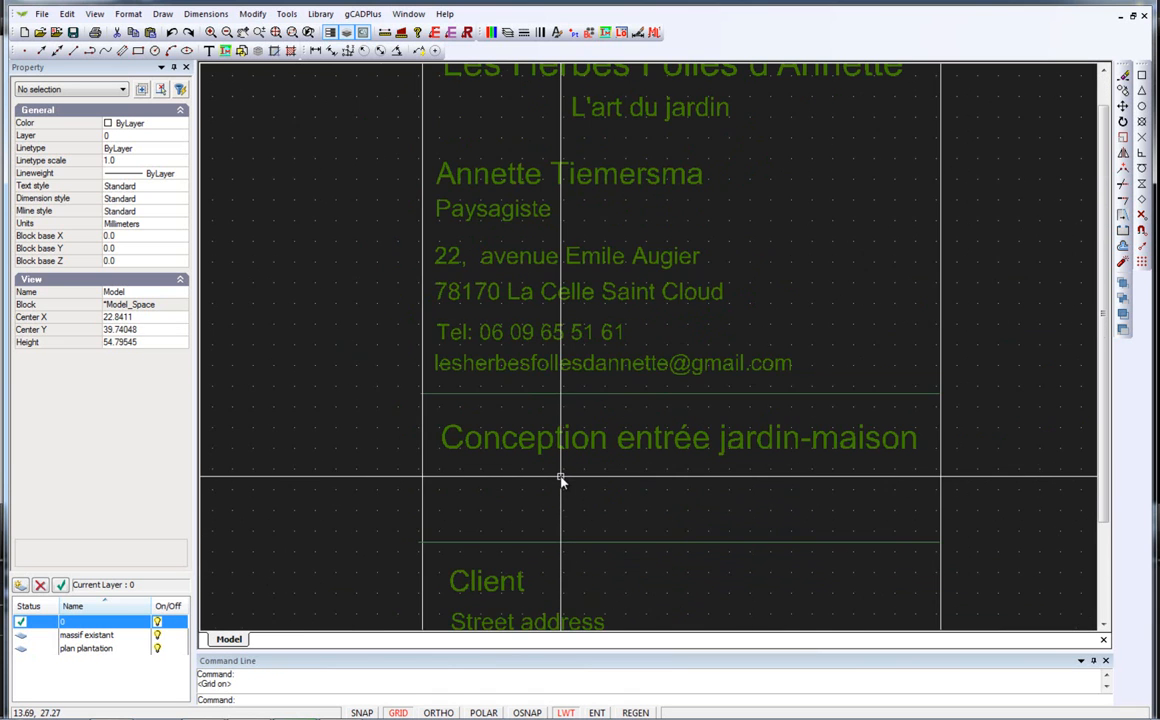
scroll(557, 505, up, 1)
mouse_move(557, 507)
middle_down()
mouse_move(525, 349)
mouse_move(401, 111)
middle_up()
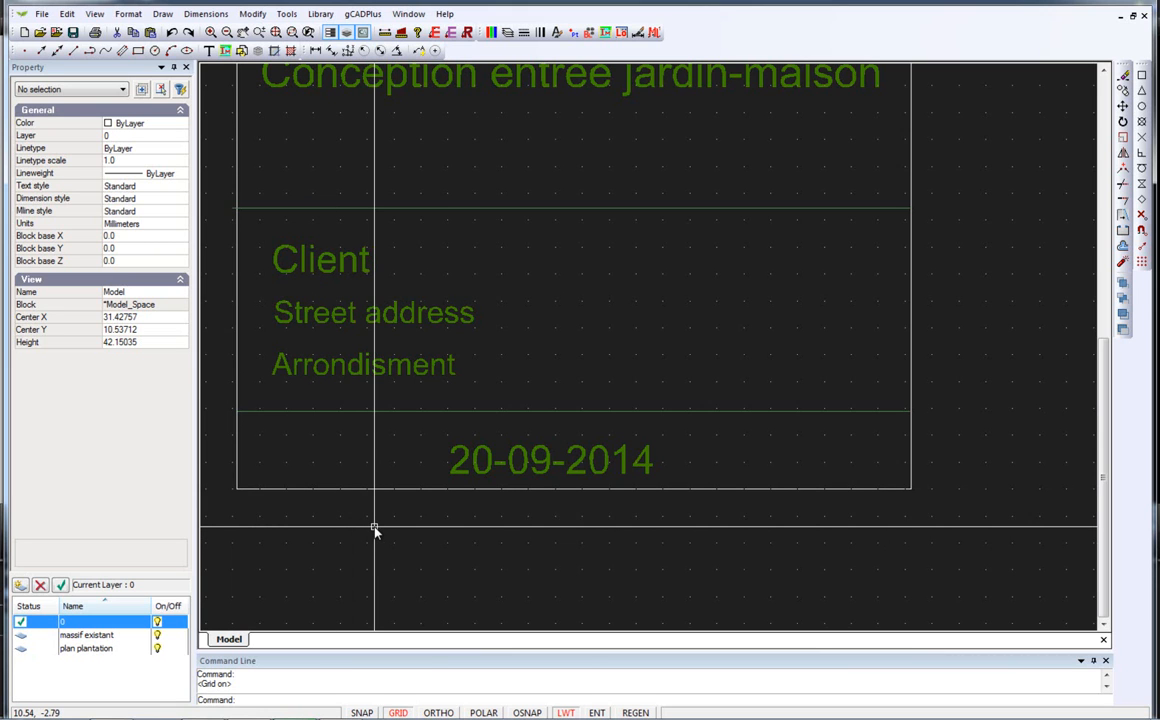
key(Return)
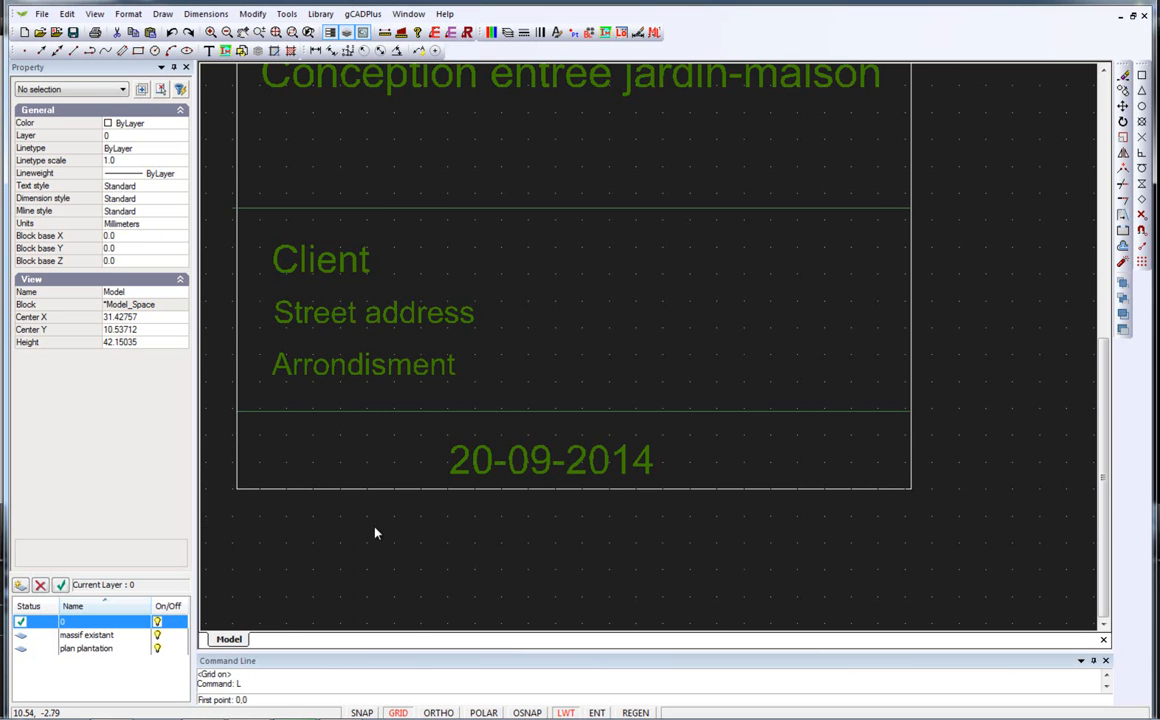
key(Return)
scroll(235, 480, up, 3)
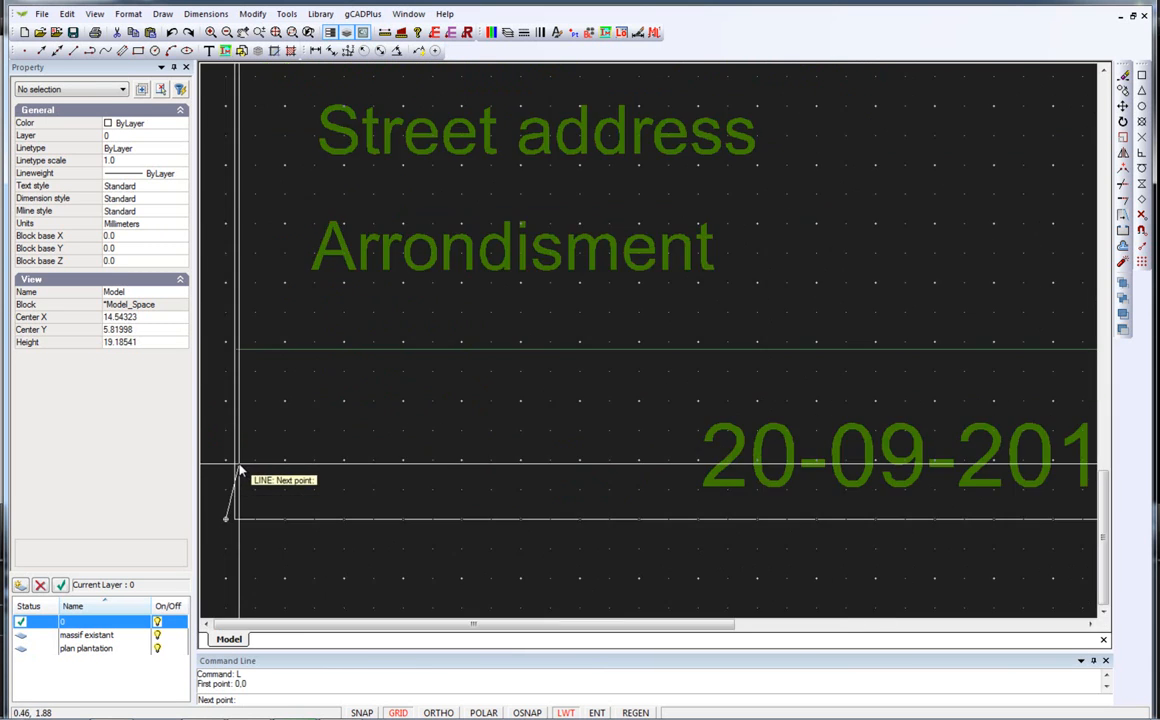
scroll(236, 472, up, 2)
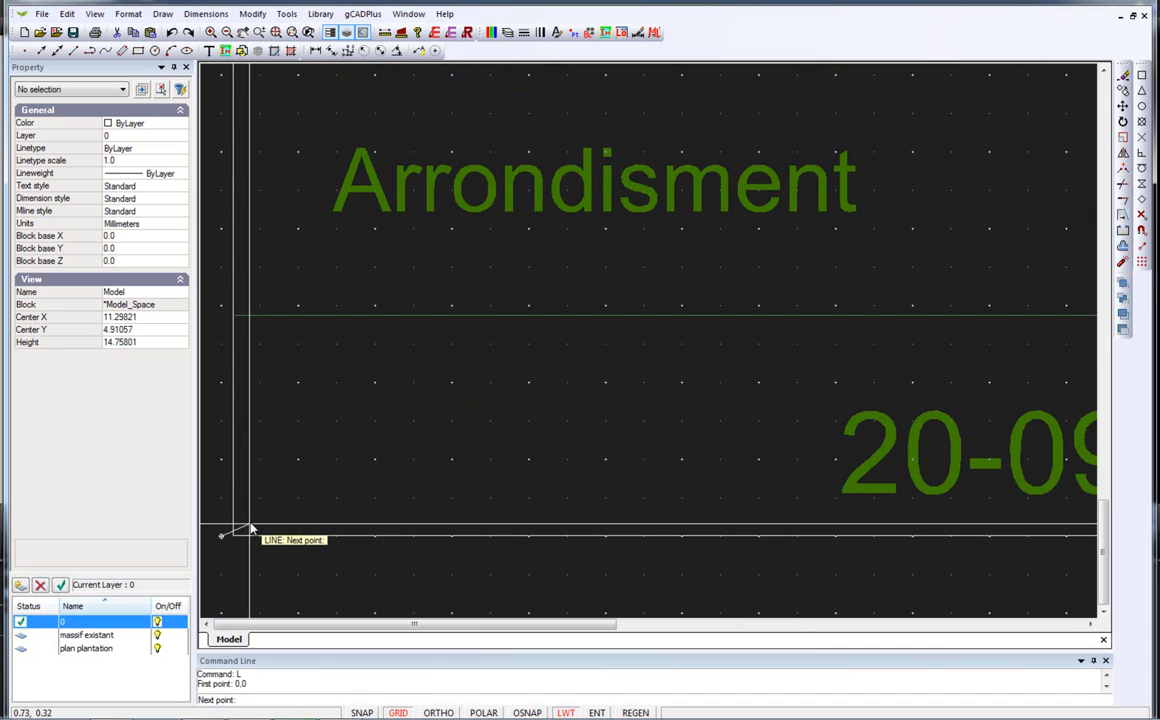
key(Escape)
Turn off grid snap and left-align all title block texts except "L'art du jardin" and DATE to a base point just inside the frame's left edge.
scroll(256, 522, down, 7)
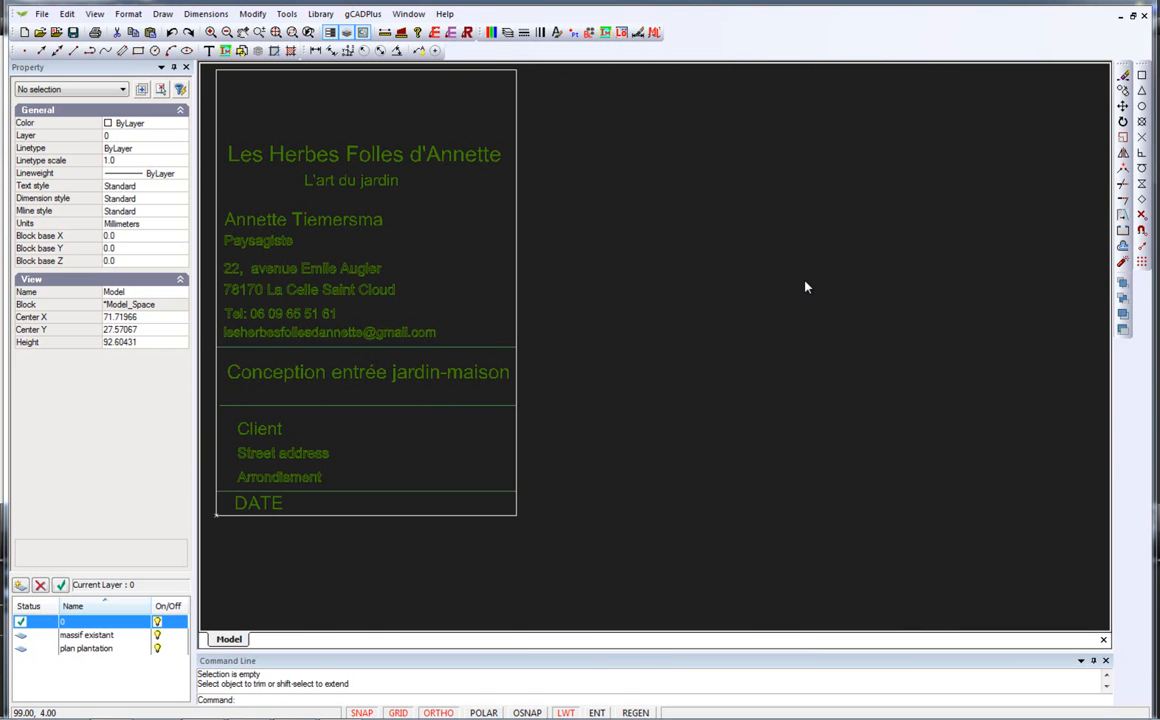
middle_drag(605, 360, 765, 390)
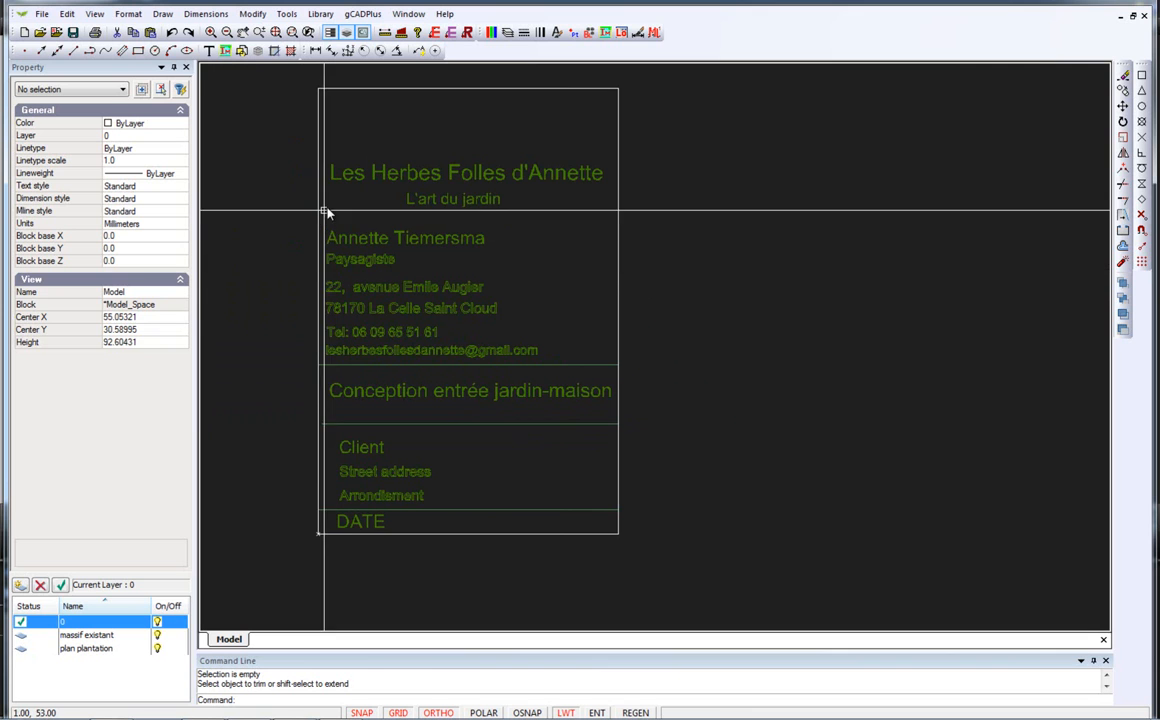
click(253, 14)
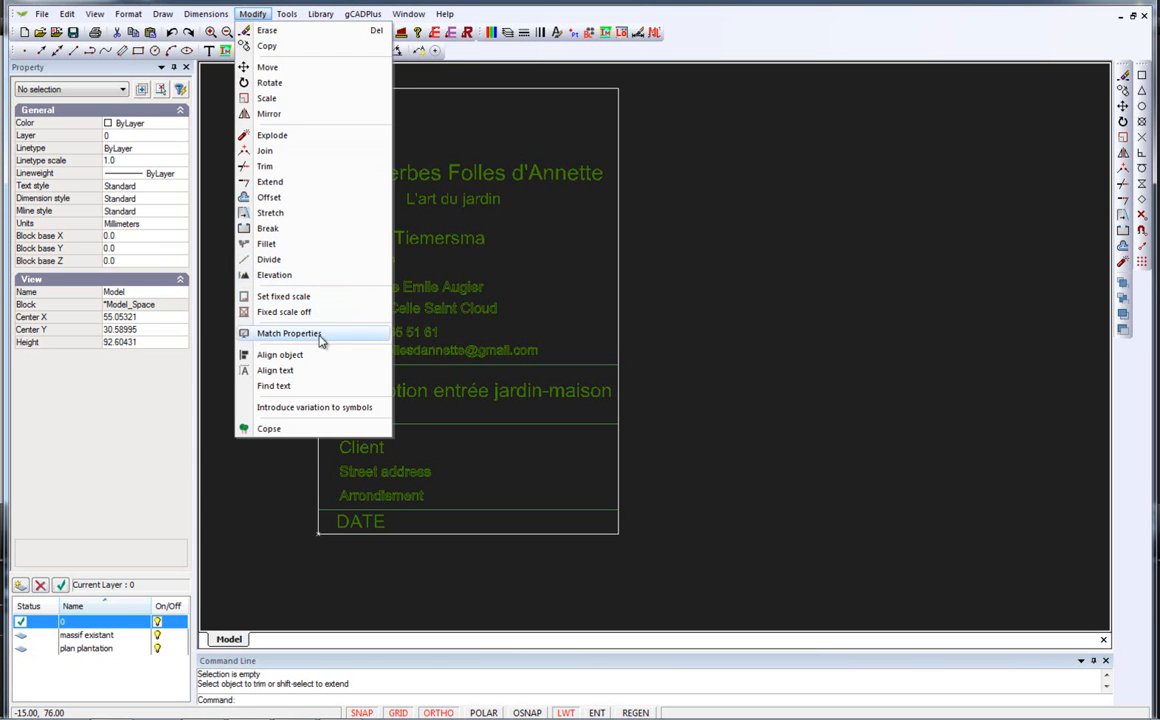
click(275, 371)
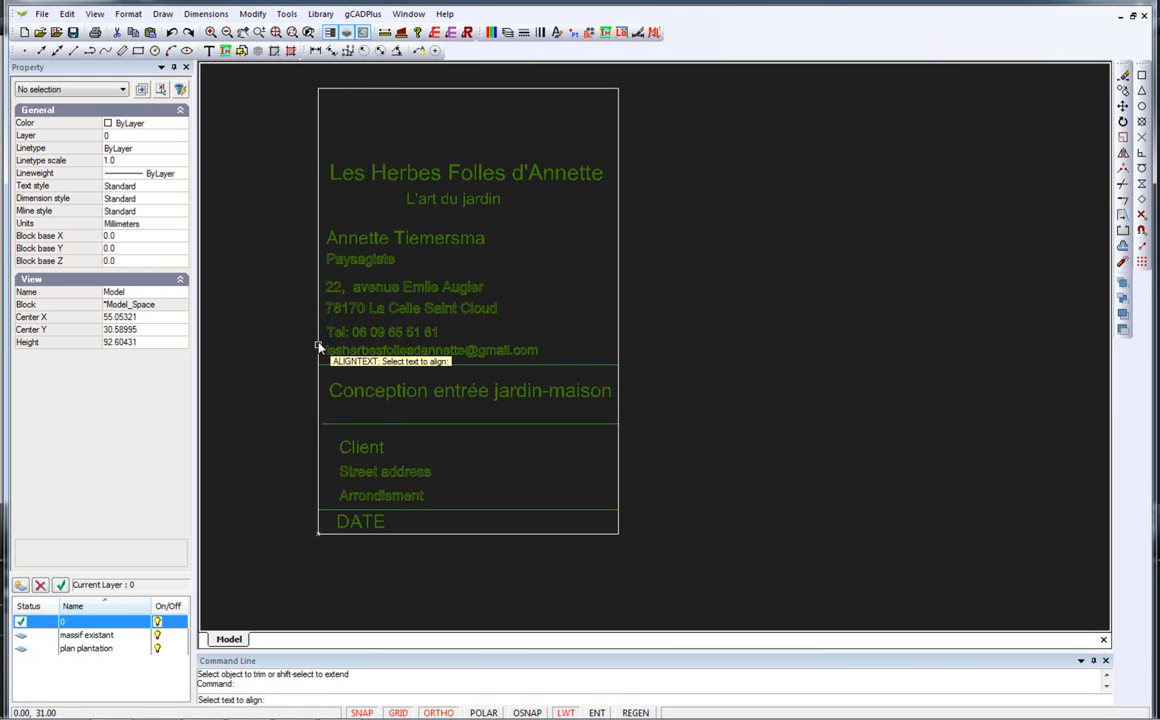
click(342, 174)
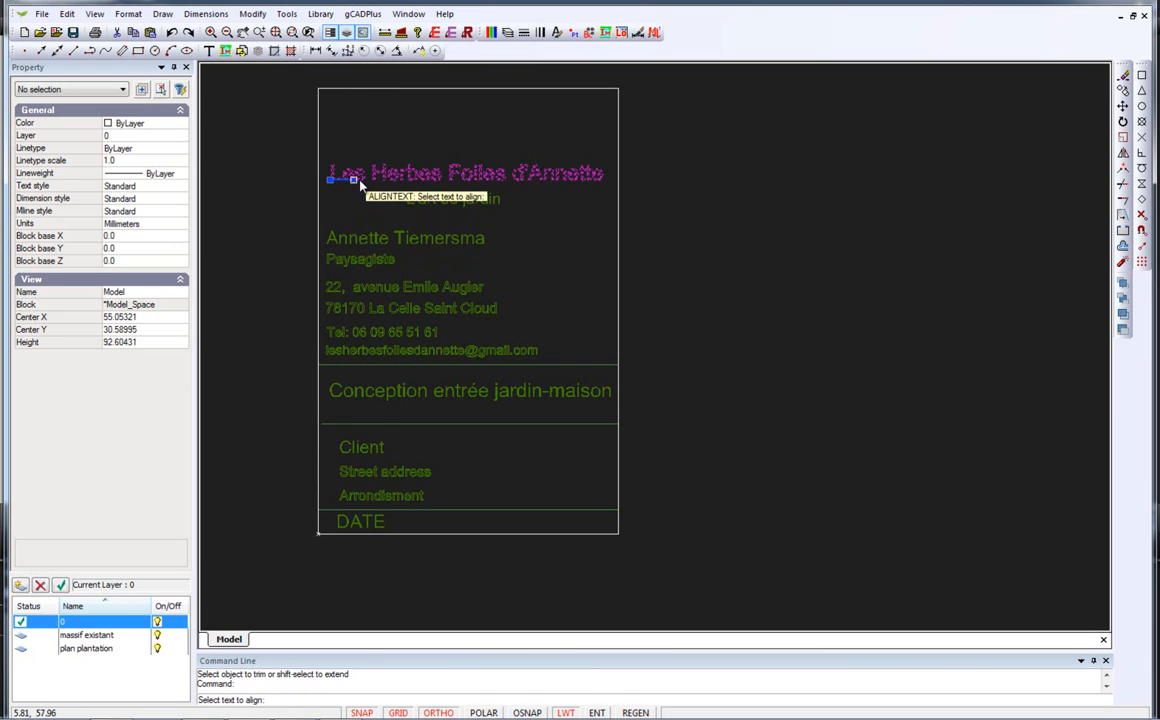
click(366, 238)
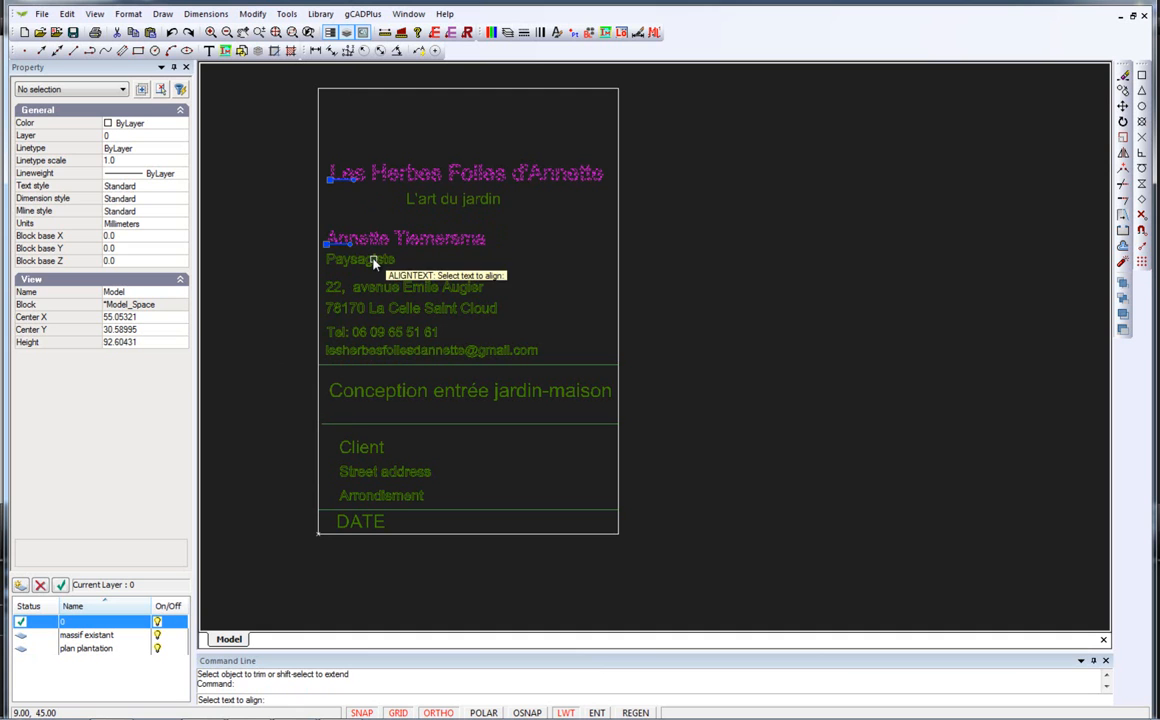
click(374, 261)
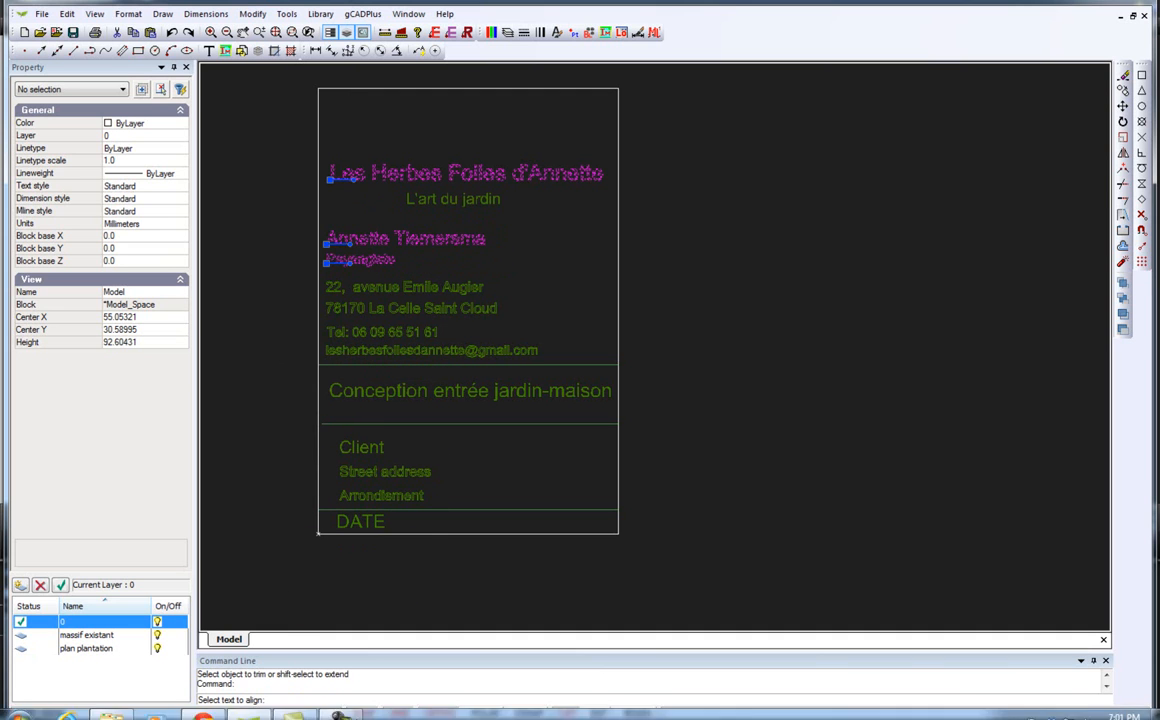
click(361, 712)
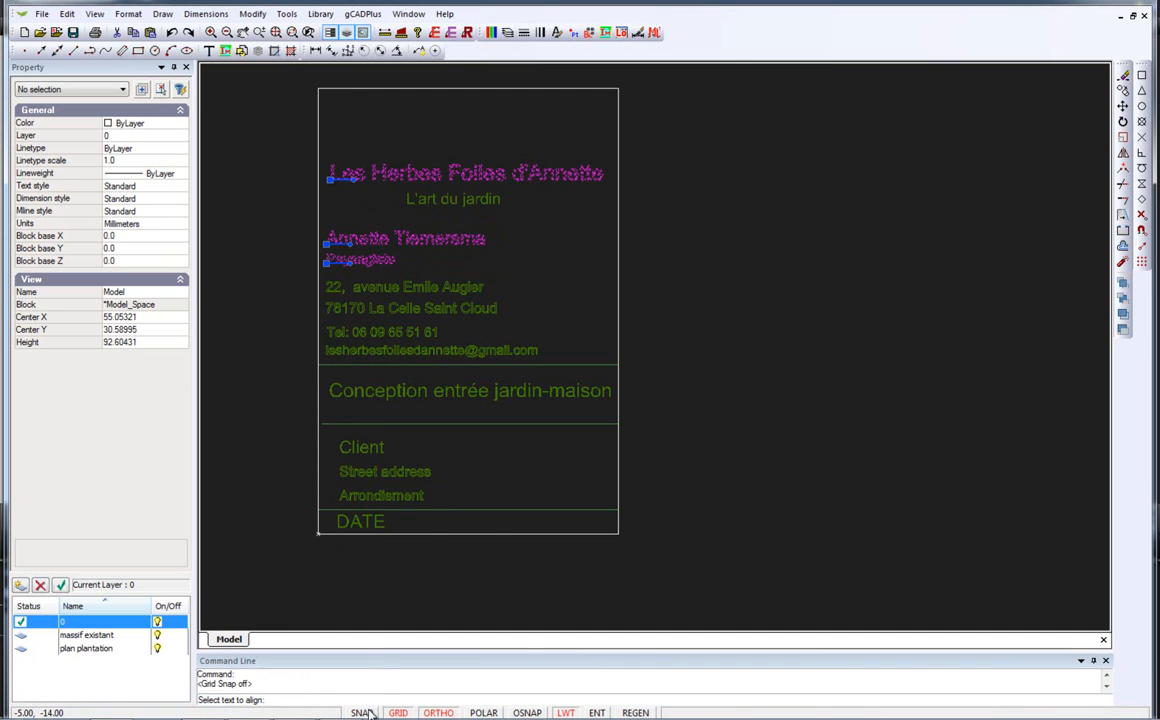
click(381, 288)
click(382, 309)
click(382, 332)
click(381, 351)
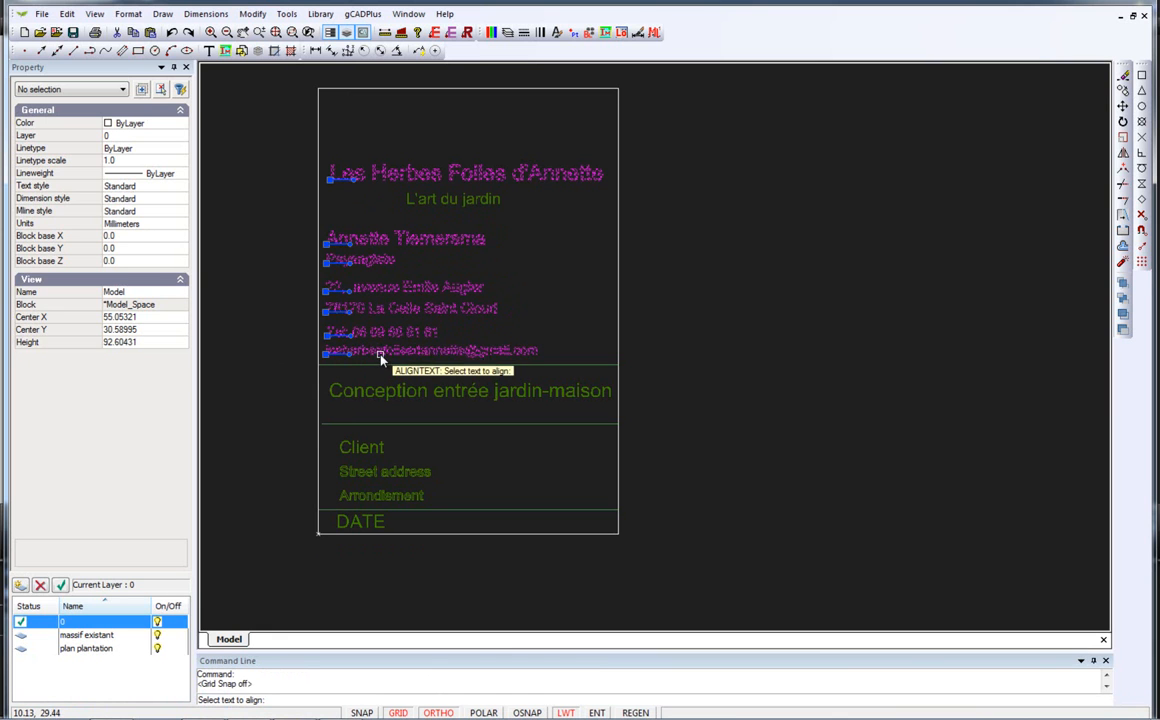
click(391, 393)
click(366, 451)
click(371, 472)
click(375, 497)
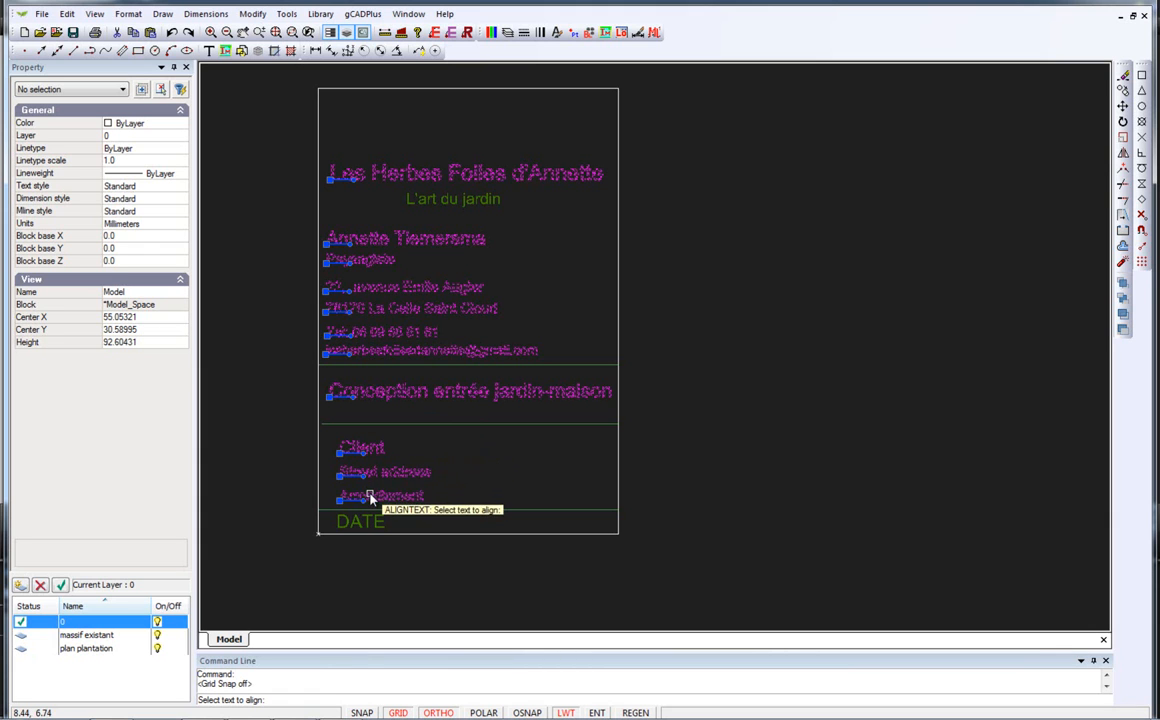
key(Return)
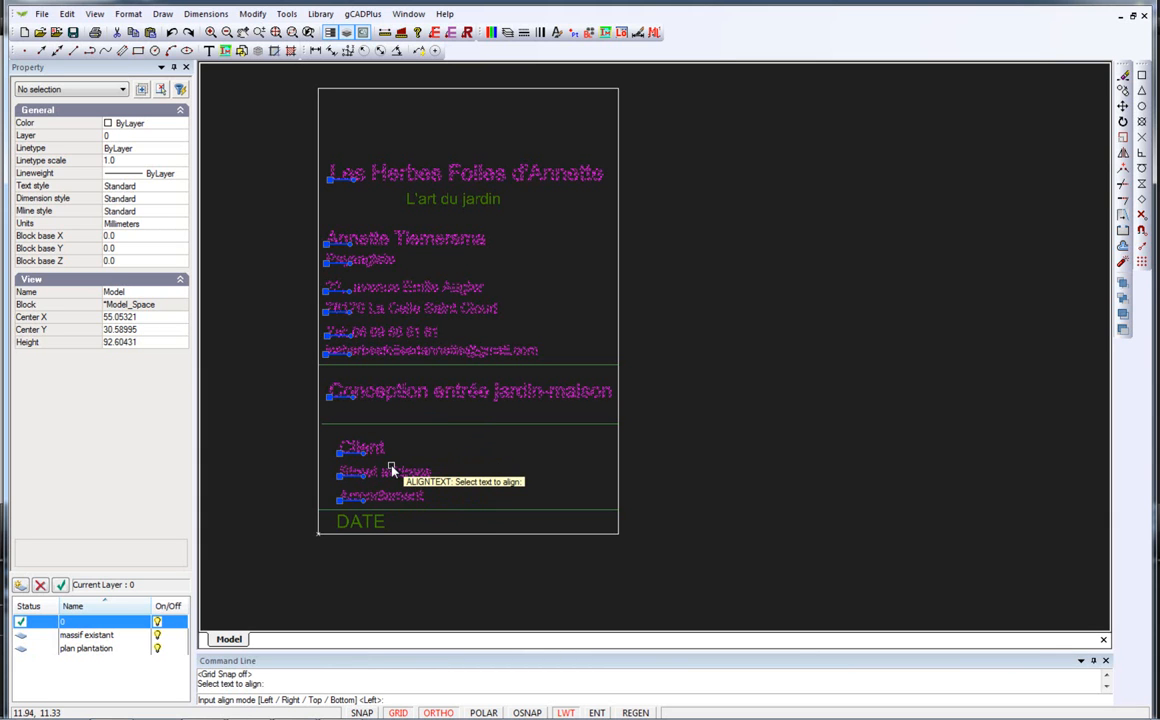
key(Return)
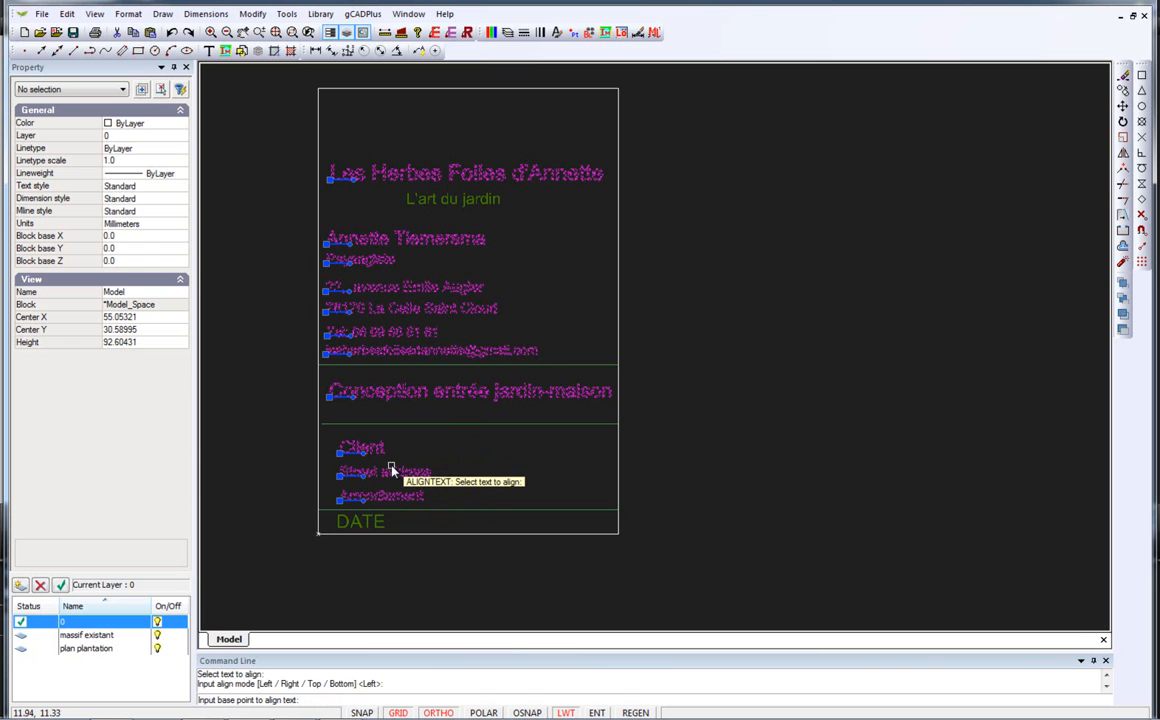
click(334, 418)
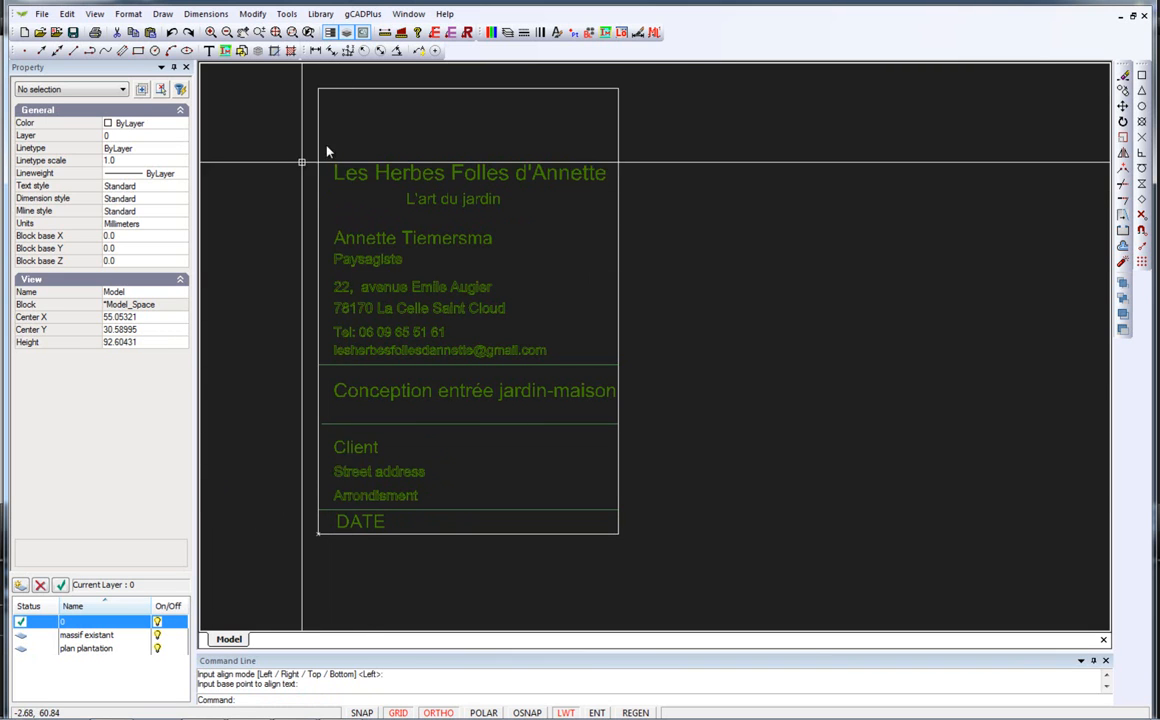
Move the DATE text horizontally to the middle of its cell, at X about 18.1.
click(366, 532)
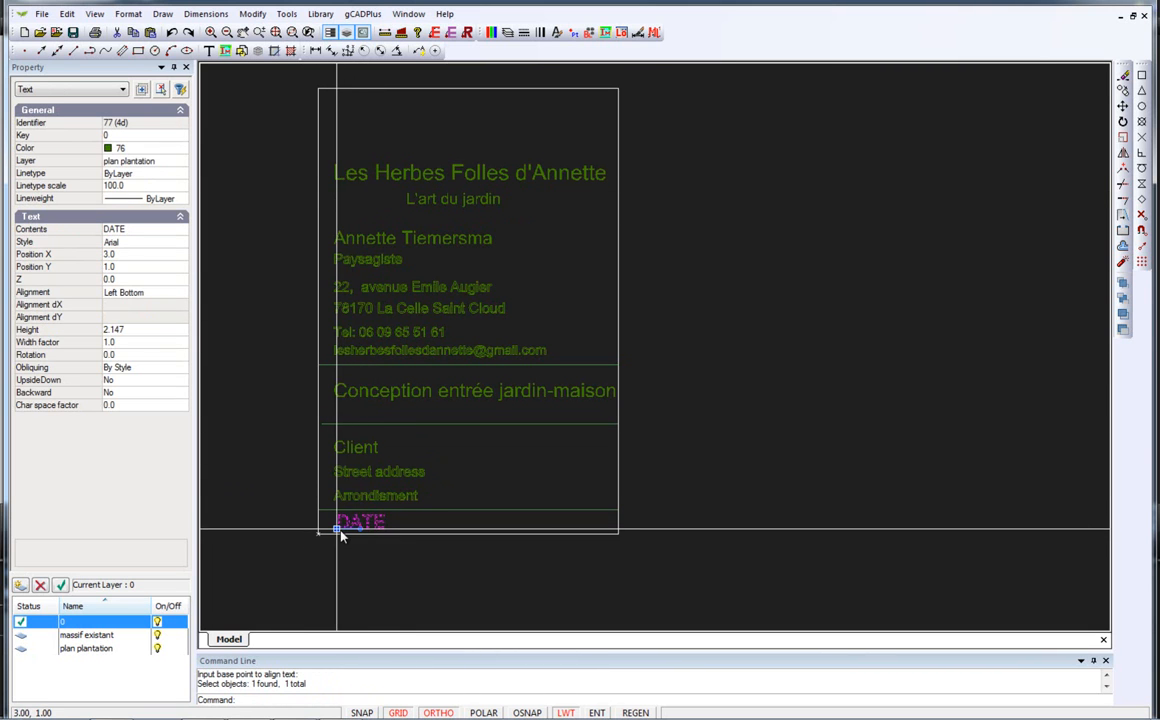
click(430, 545)
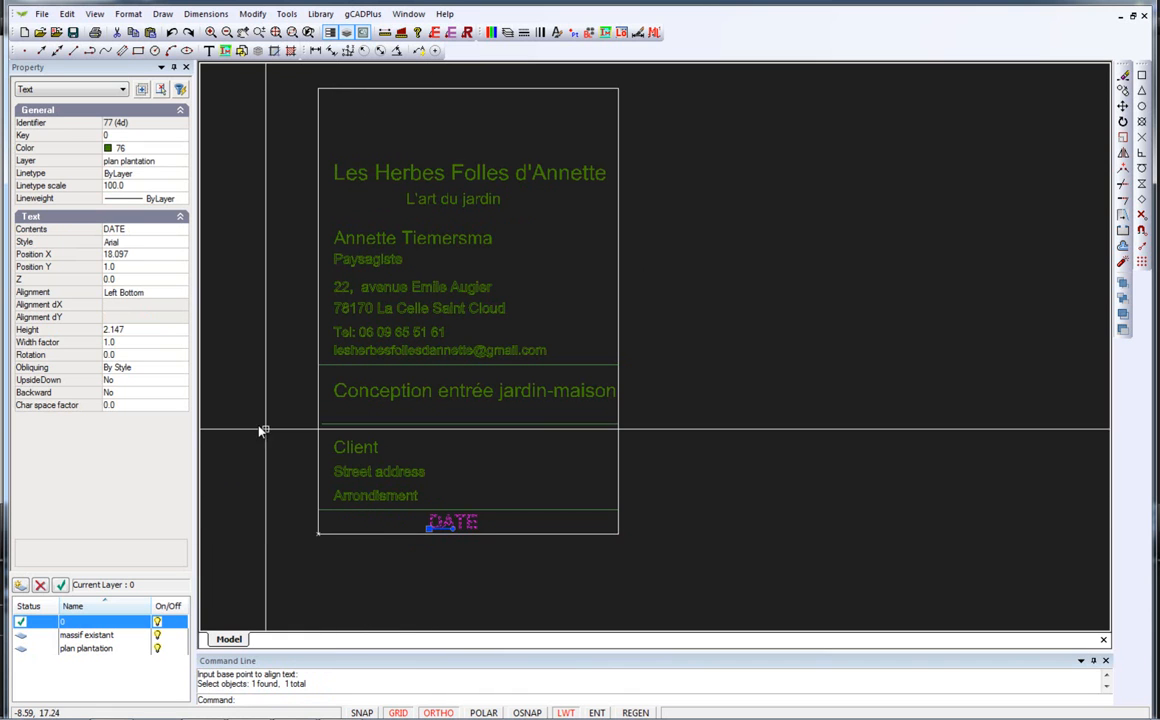
key(Escape)
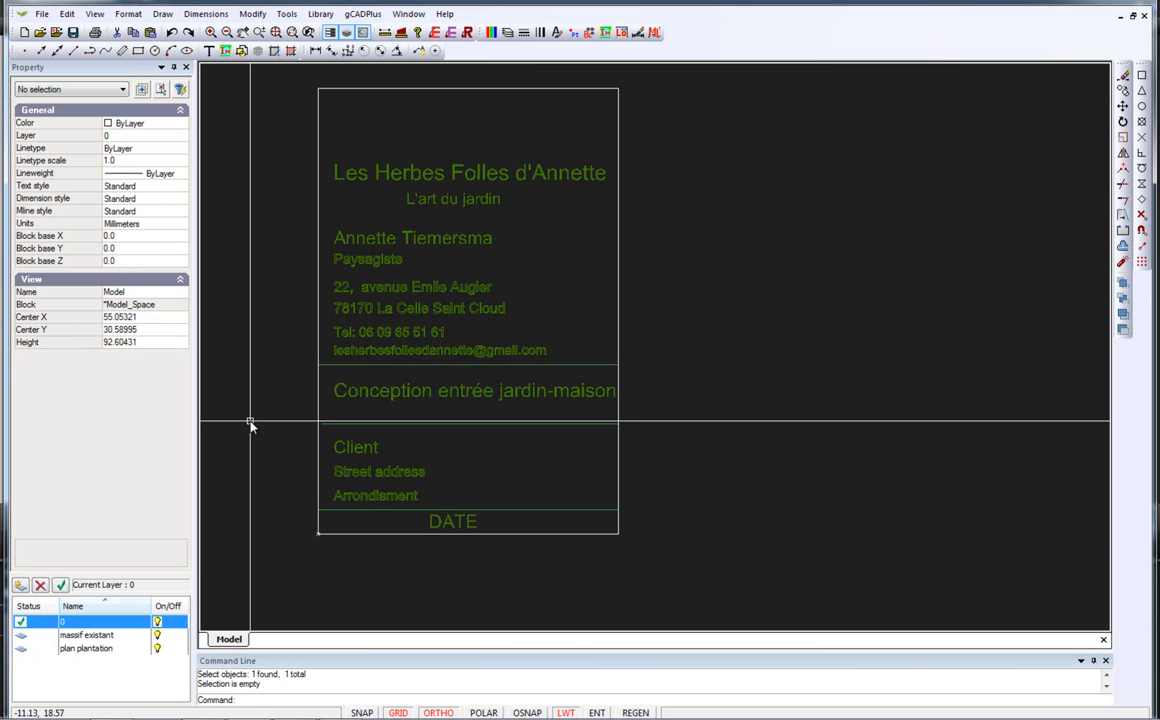
Move the "L'art du jardin" text straight up, closer beneath the company name.
scroll(422, 218, up, 1)
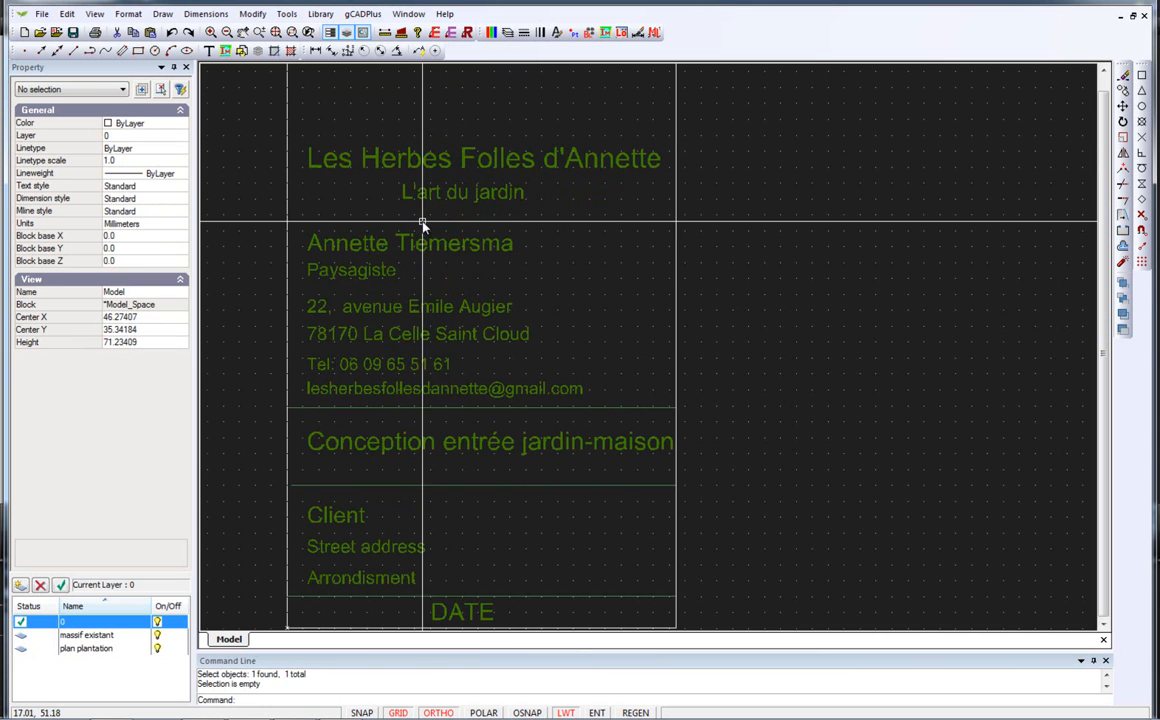
click(428, 205)
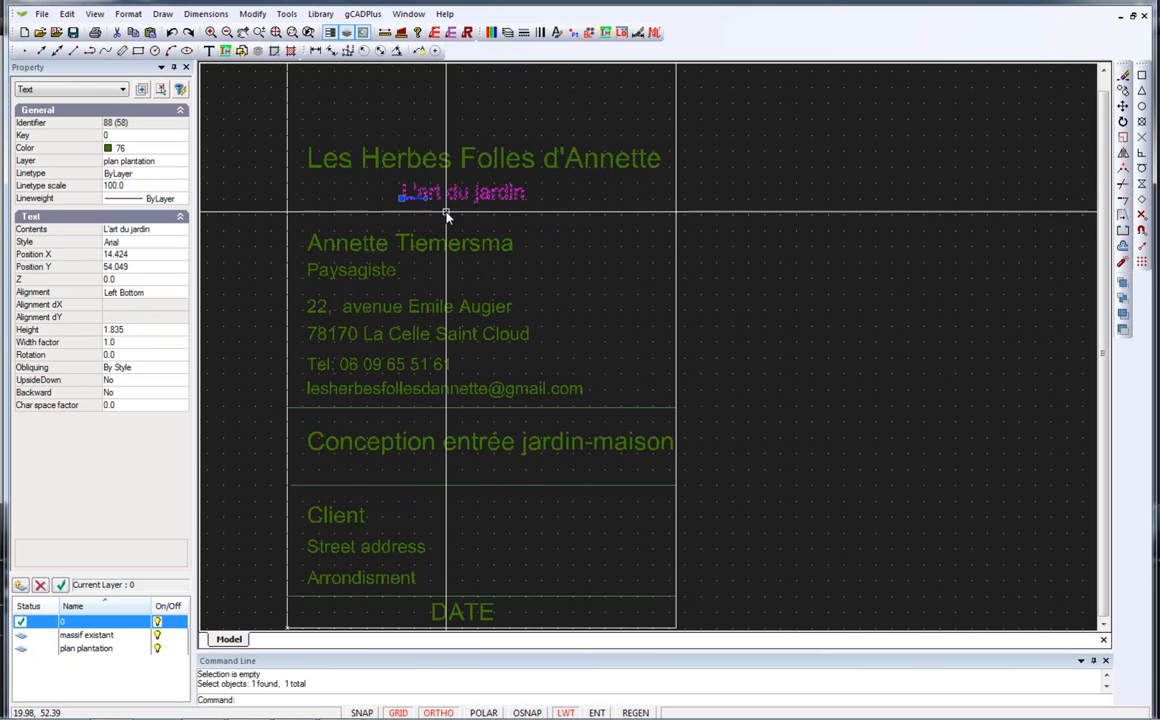
click(401, 193)
click(402, 187)
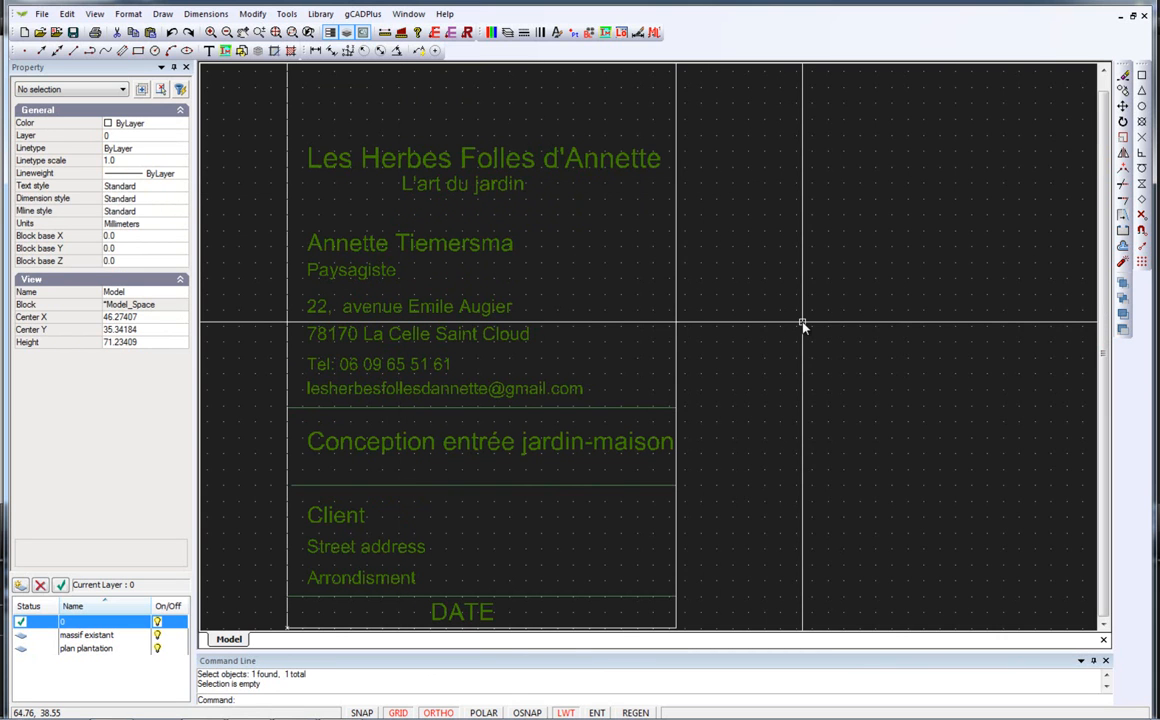
Set the text height of the company name heading to 2.5 and clear the selection.
scroll(901, 338, down, 2)
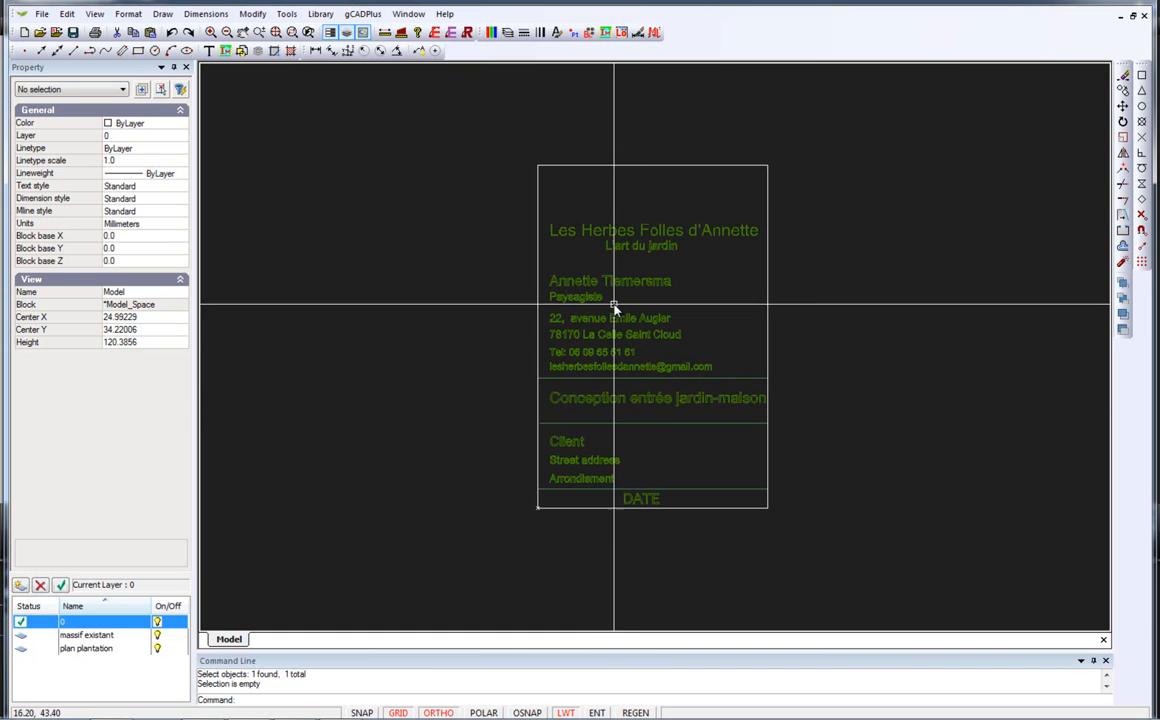
click(598, 233)
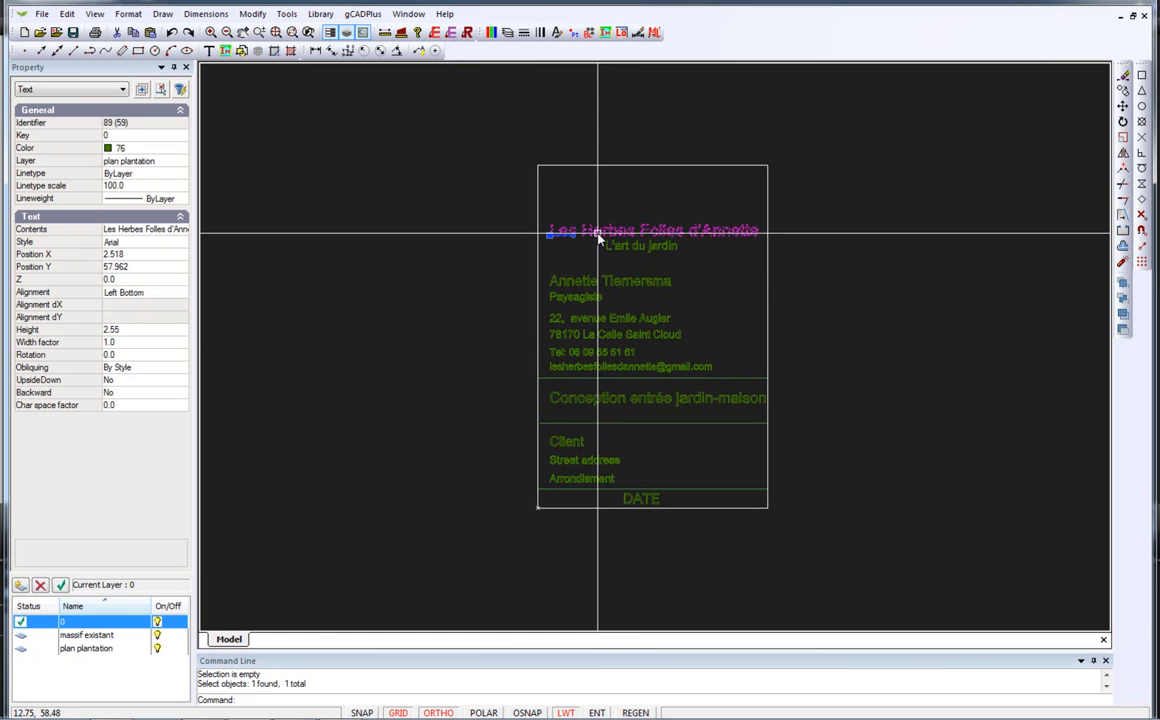
click(127, 331)
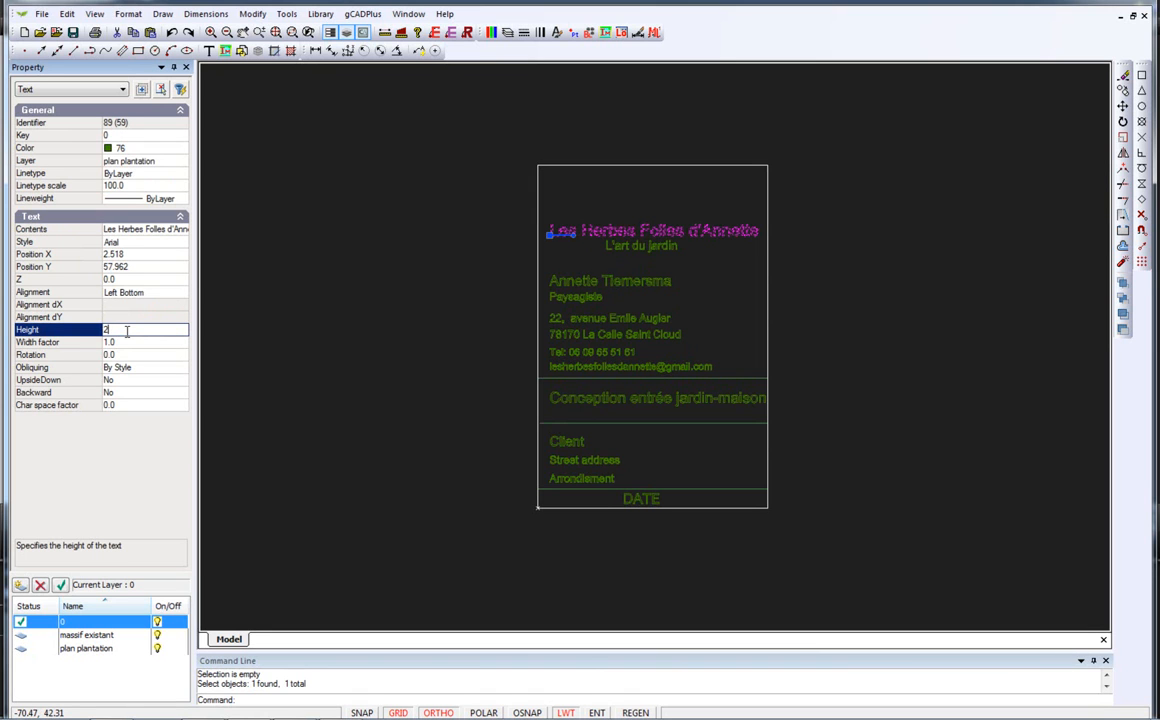
text(2.5)
key(Return)
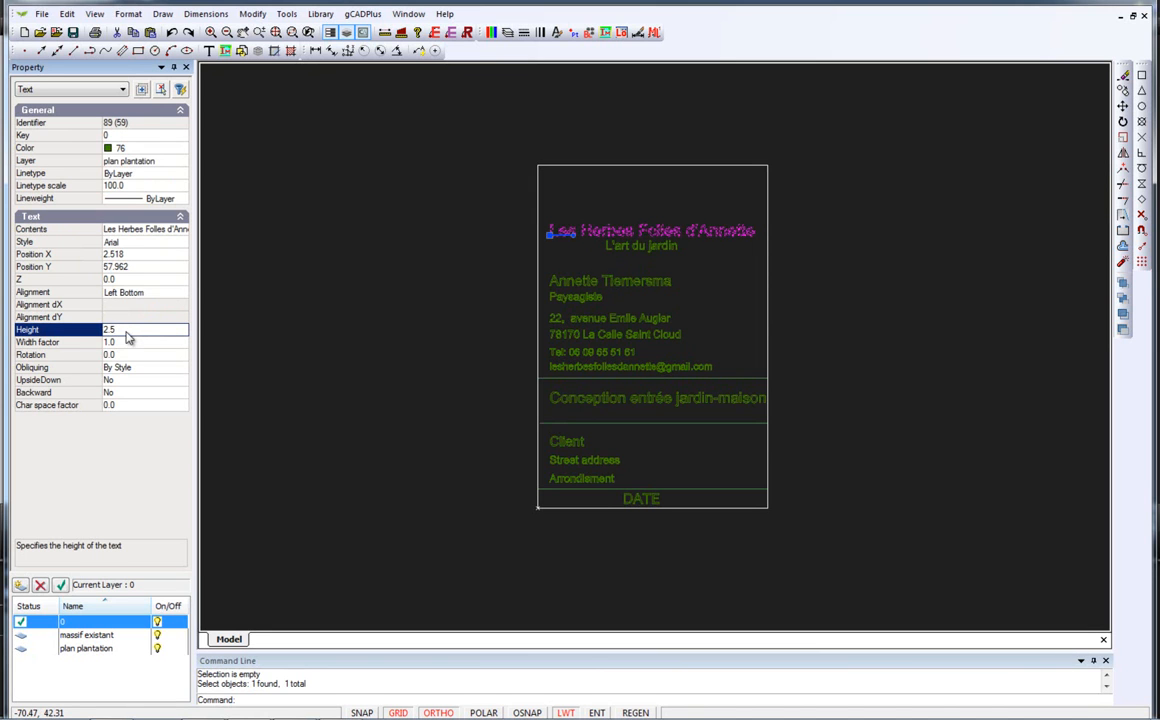
right_click(418, 176)
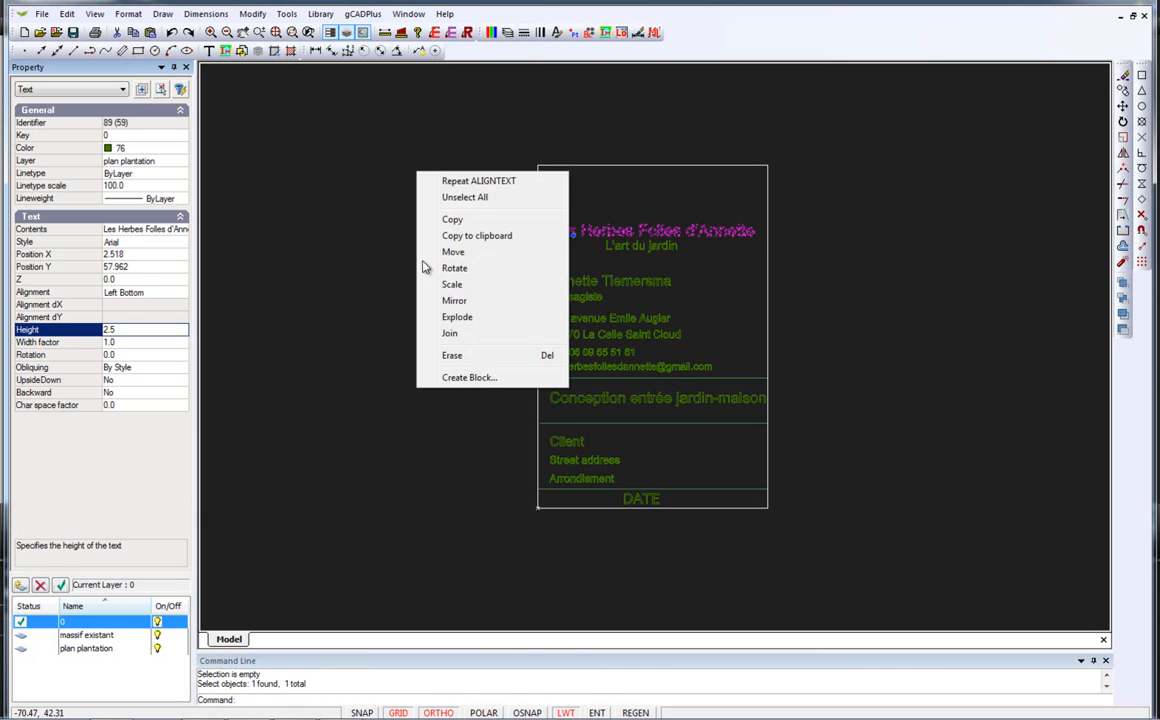
click(466, 197)
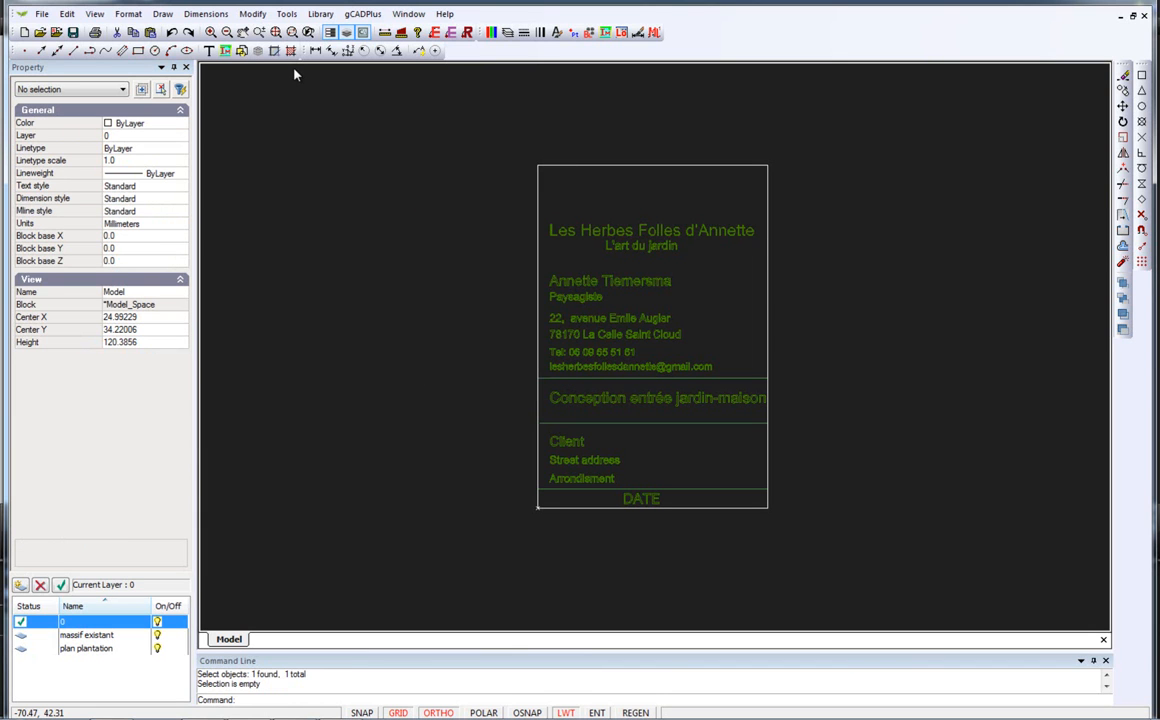
Match the properties of the company name heading onto the landscaper's name and the "Conception entrée jardin-maison" text.
click(252, 14)
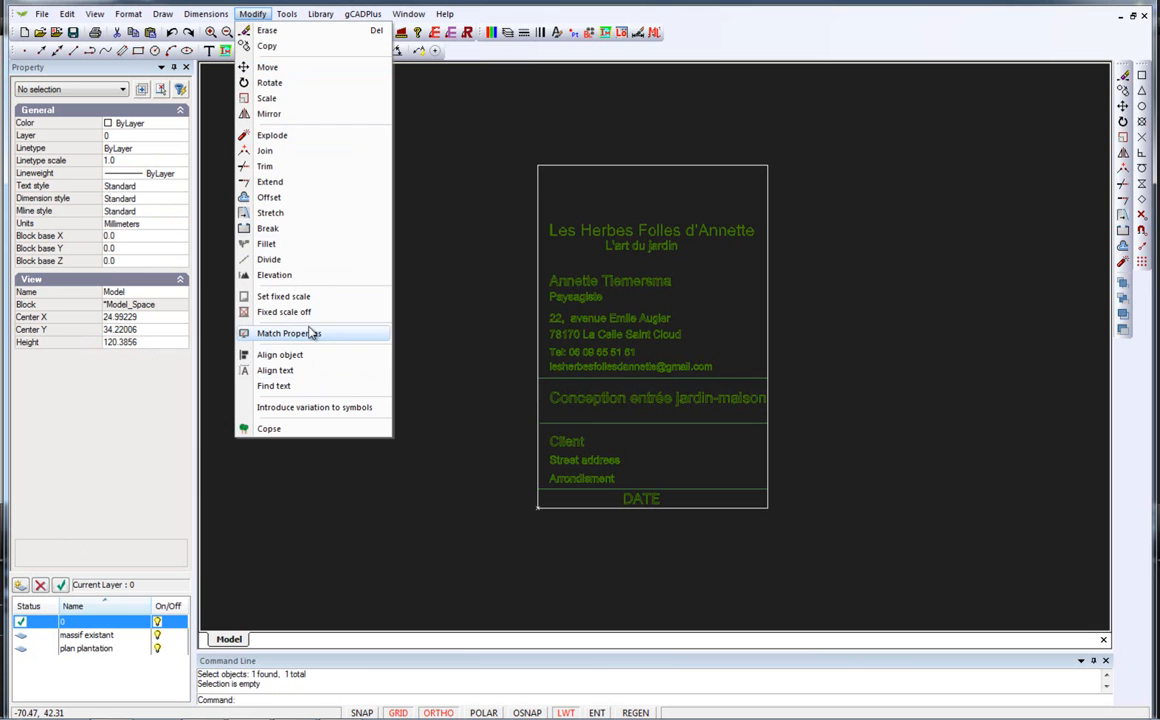
click(312, 334)
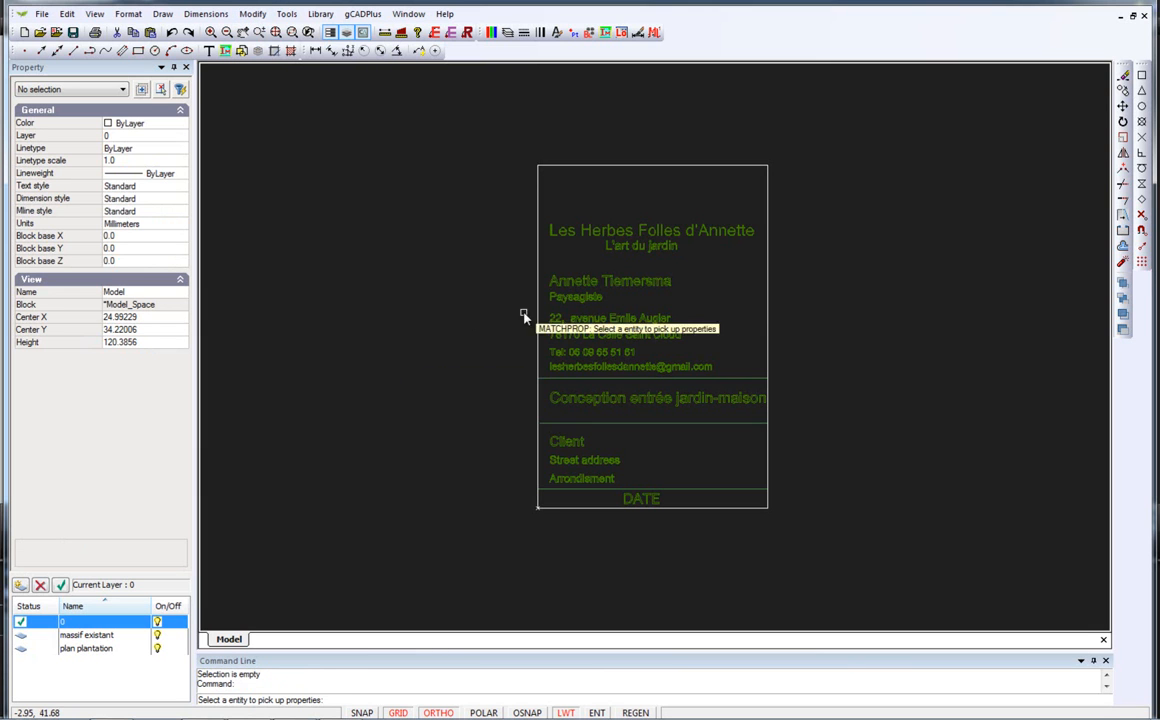
click(606, 235)
click(627, 287)
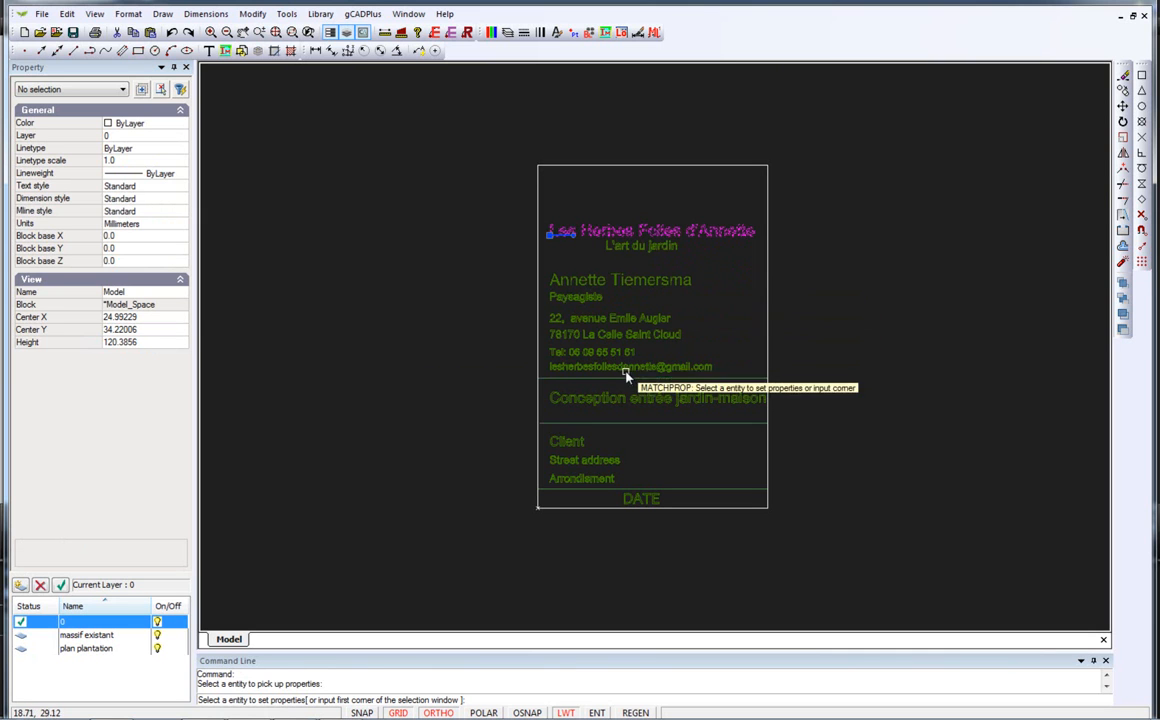
click(624, 399)
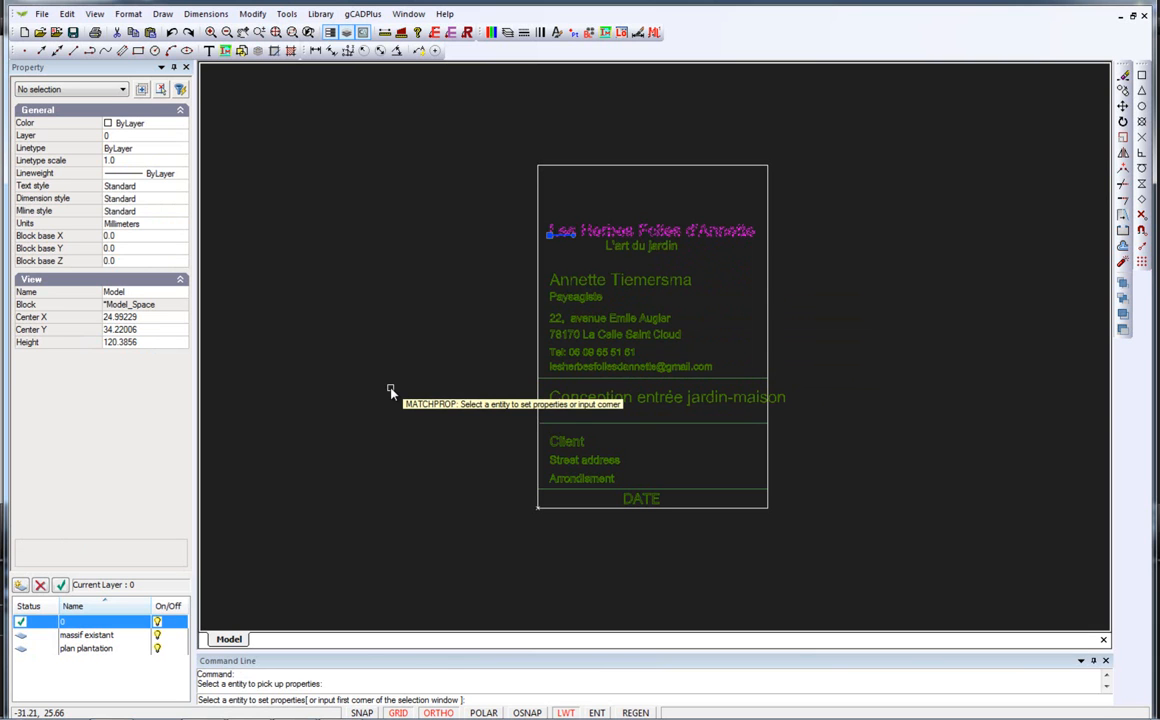
key(Return)
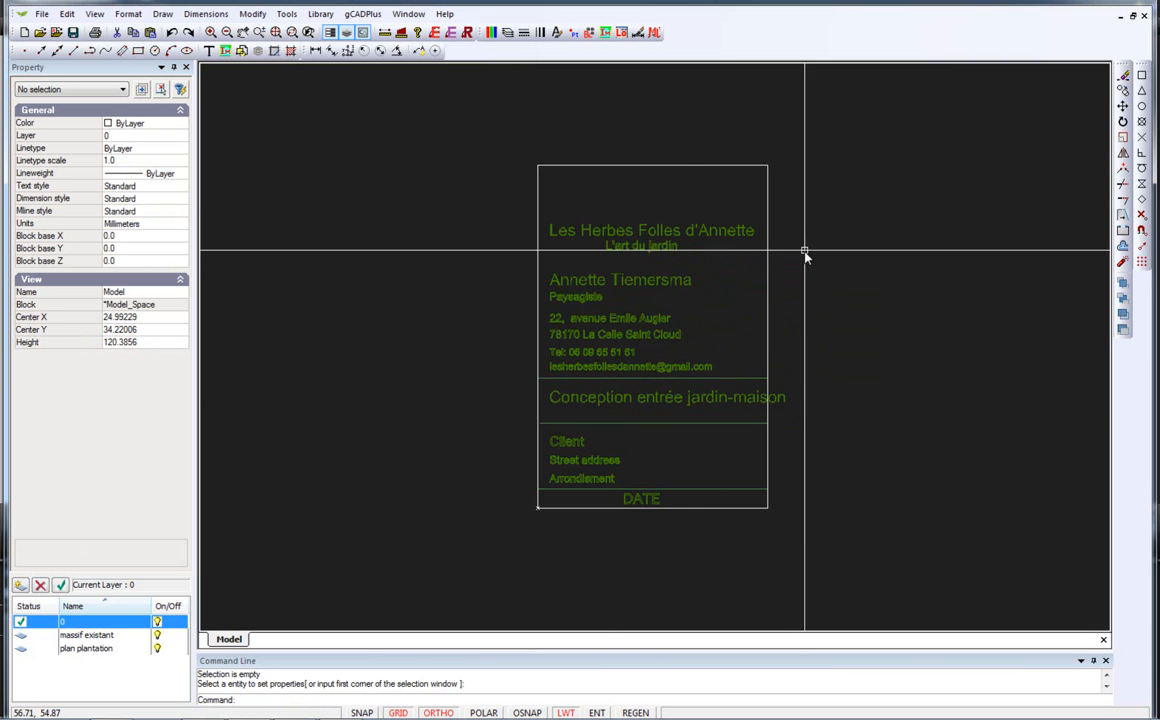
Explode the title block's frame polyline and move its right border line outward to X about 54.5.
click(769, 311)
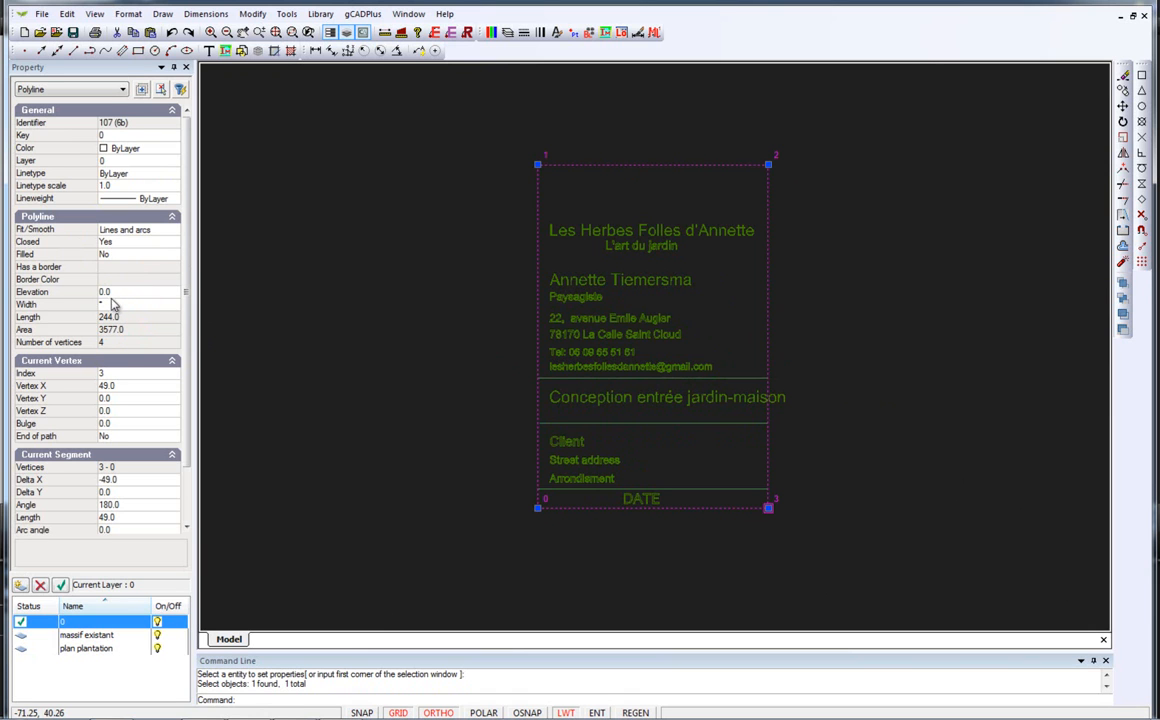
right_click(410, 270)
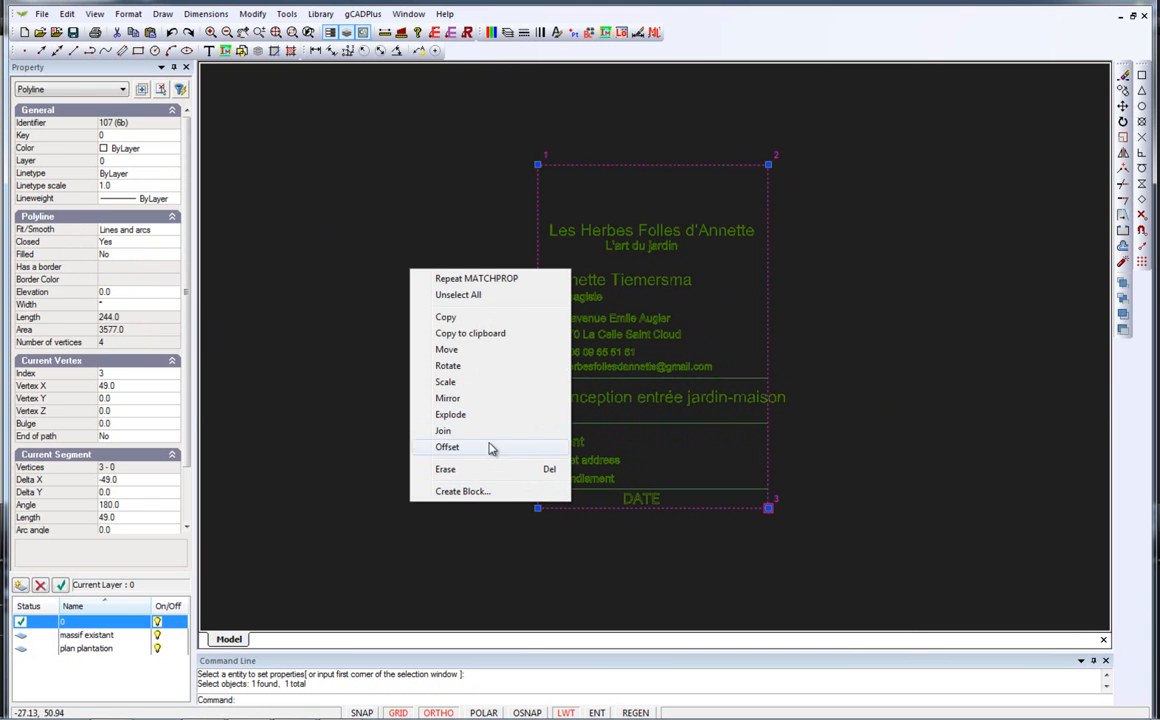
click(450, 414)
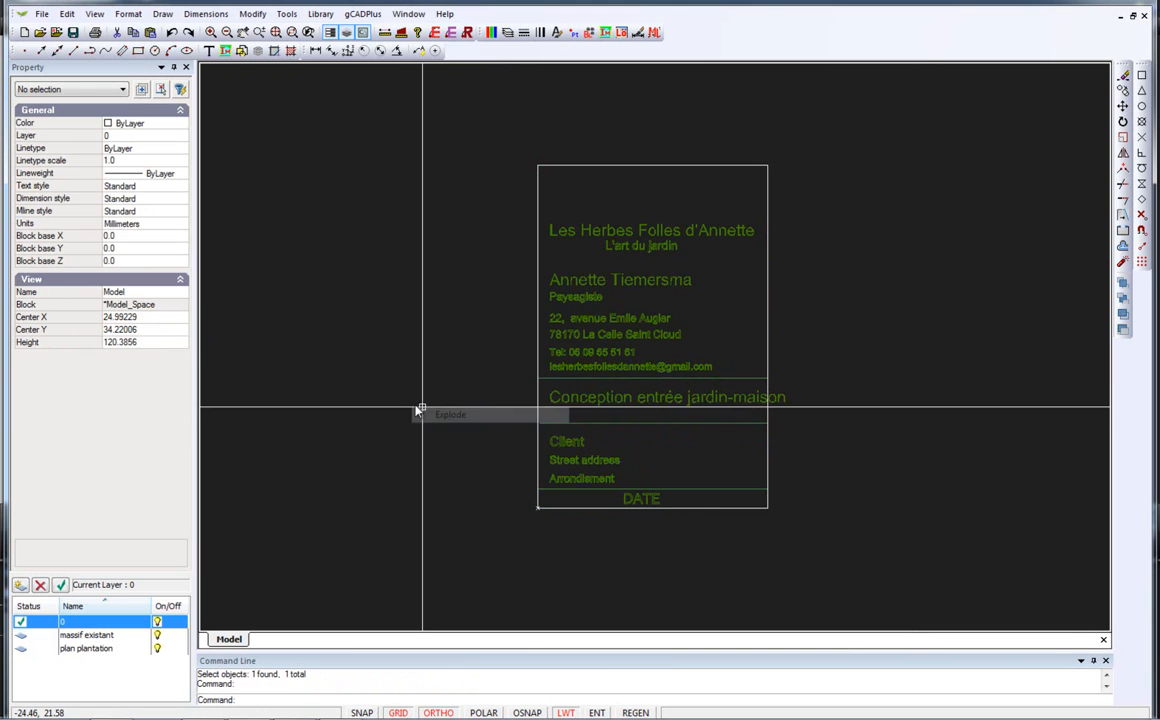
click(769, 368)
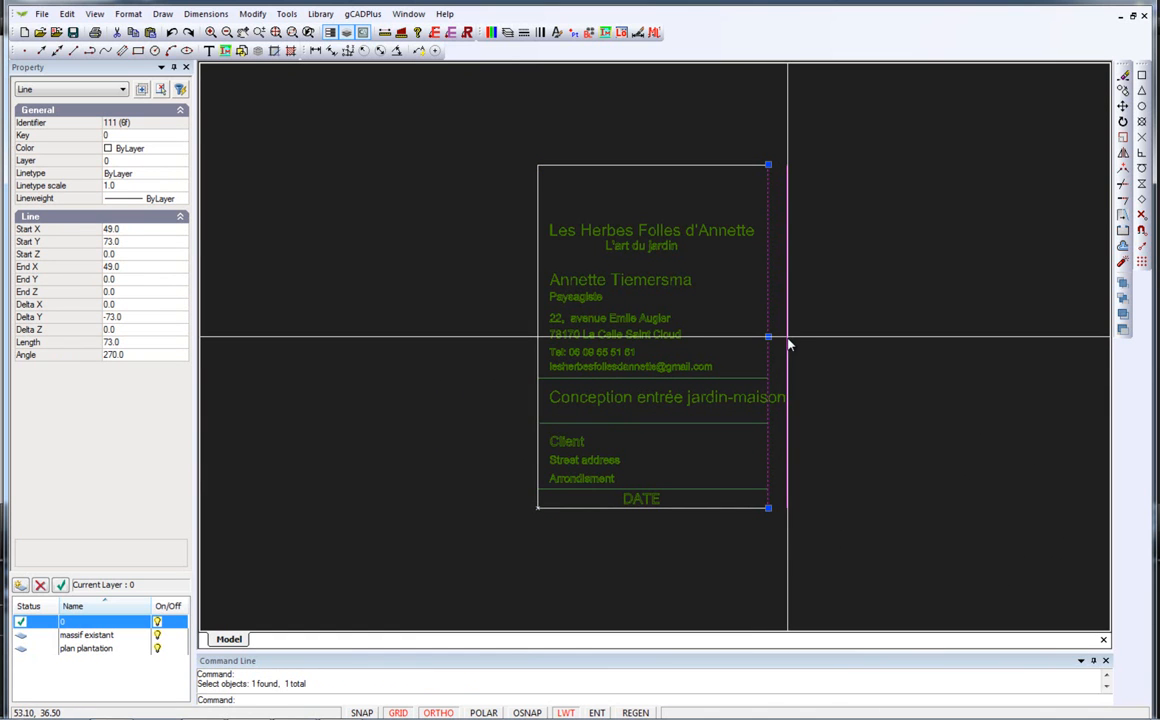
click(795, 344)
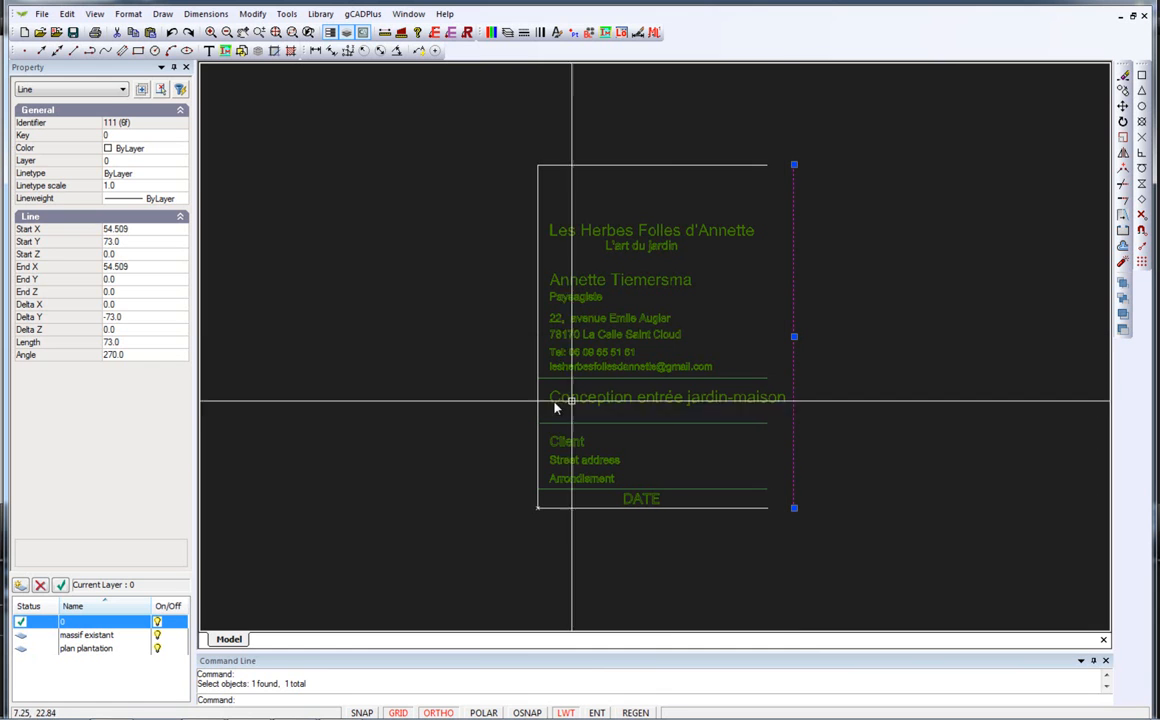
Extend the three divider lines and the bottom border of the title block to the moved right border line.
key(Escape)
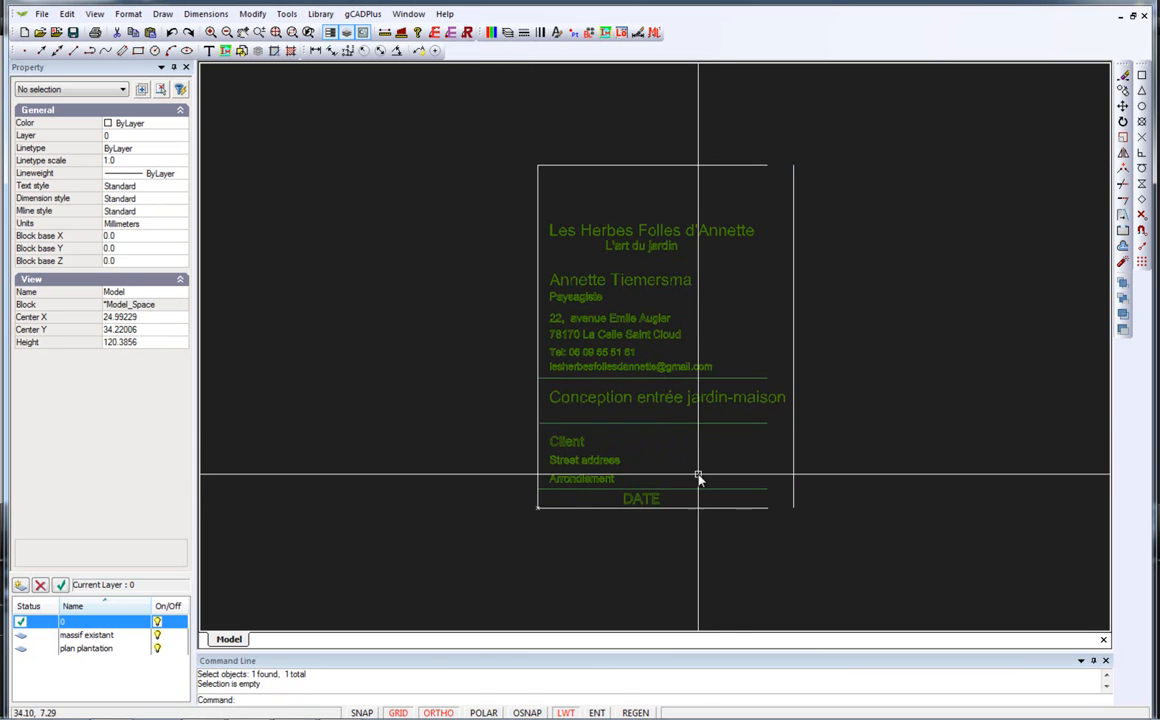
click(252, 13)
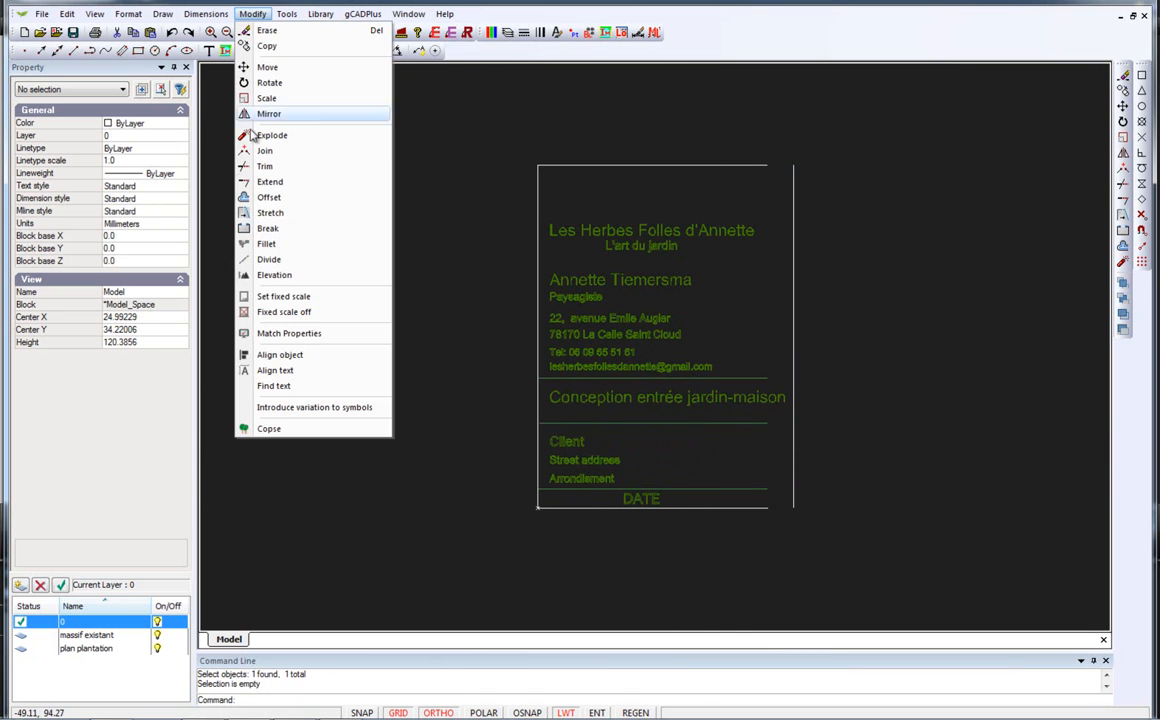
click(265, 181)
click(795, 383)
key(Return)
click(767, 423)
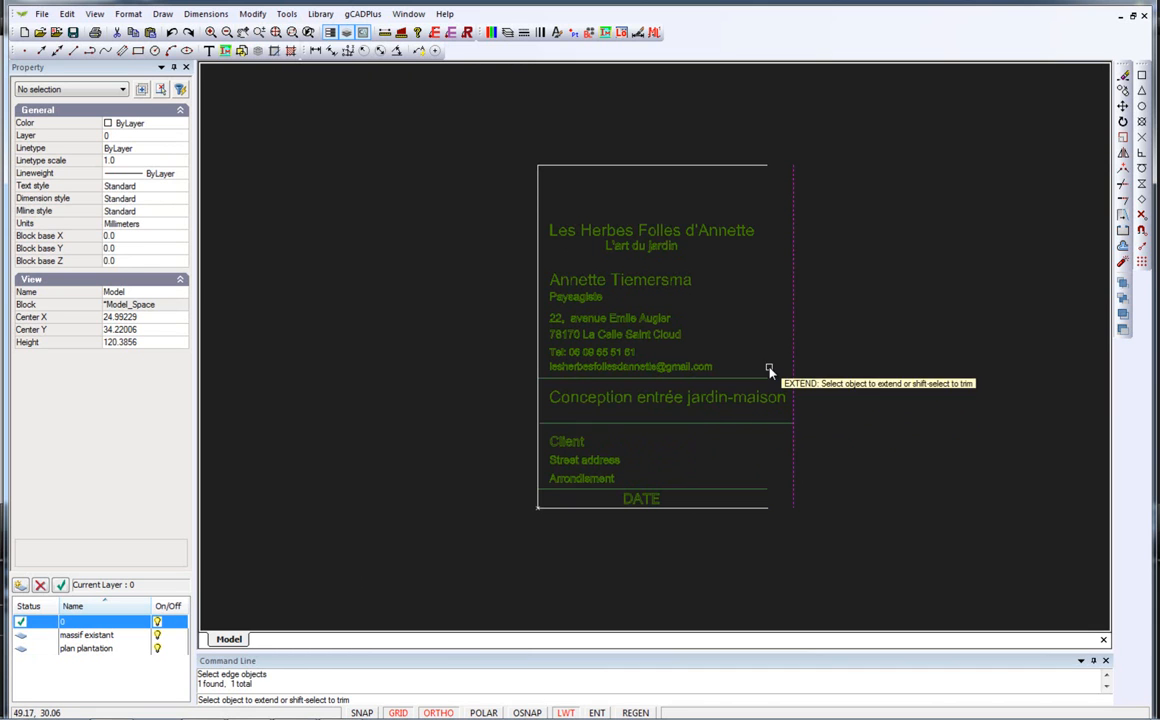
click(767, 380)
click(770, 490)
click(768, 507)
key(Return)
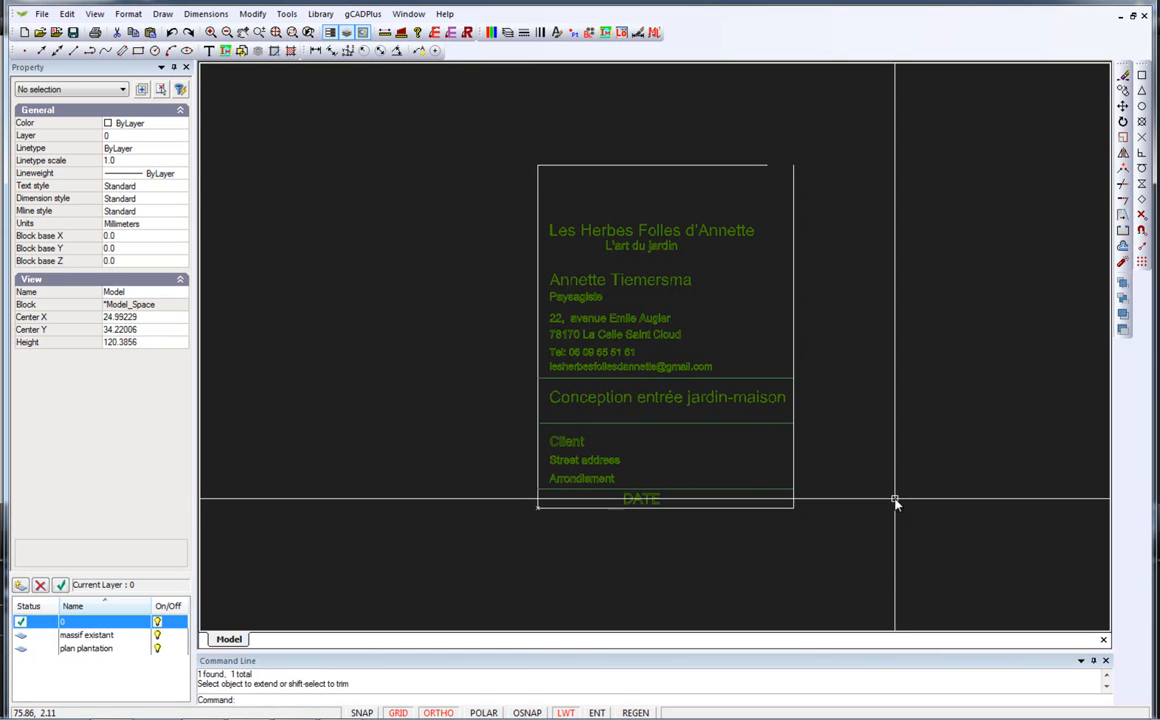
Extend the top border line of the title block to the right border line.
right_click(840, 150)
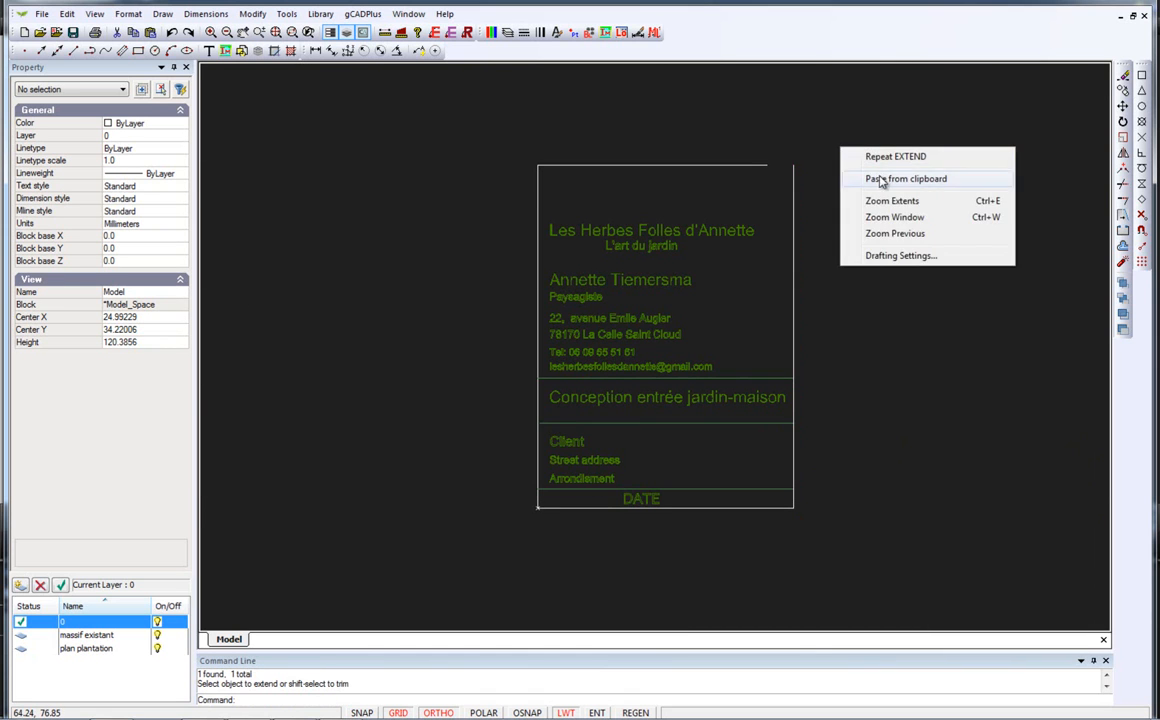
click(856, 157)
click(793, 222)
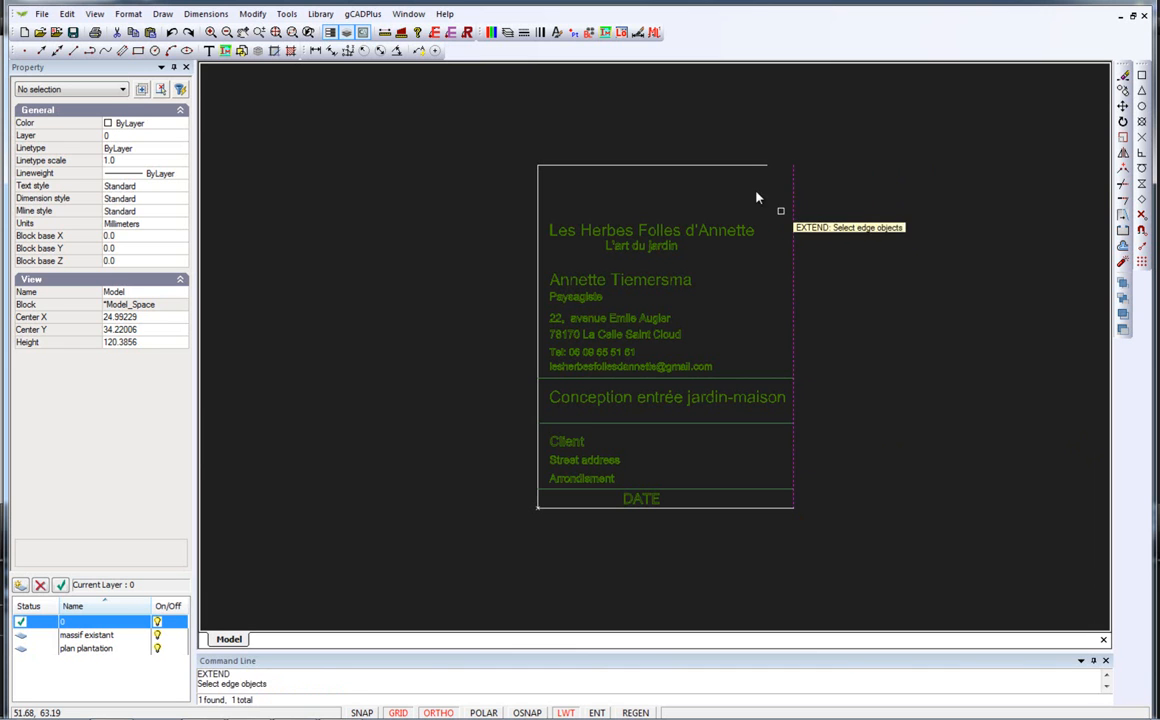
key(Return)
click(749, 166)
key(Return)
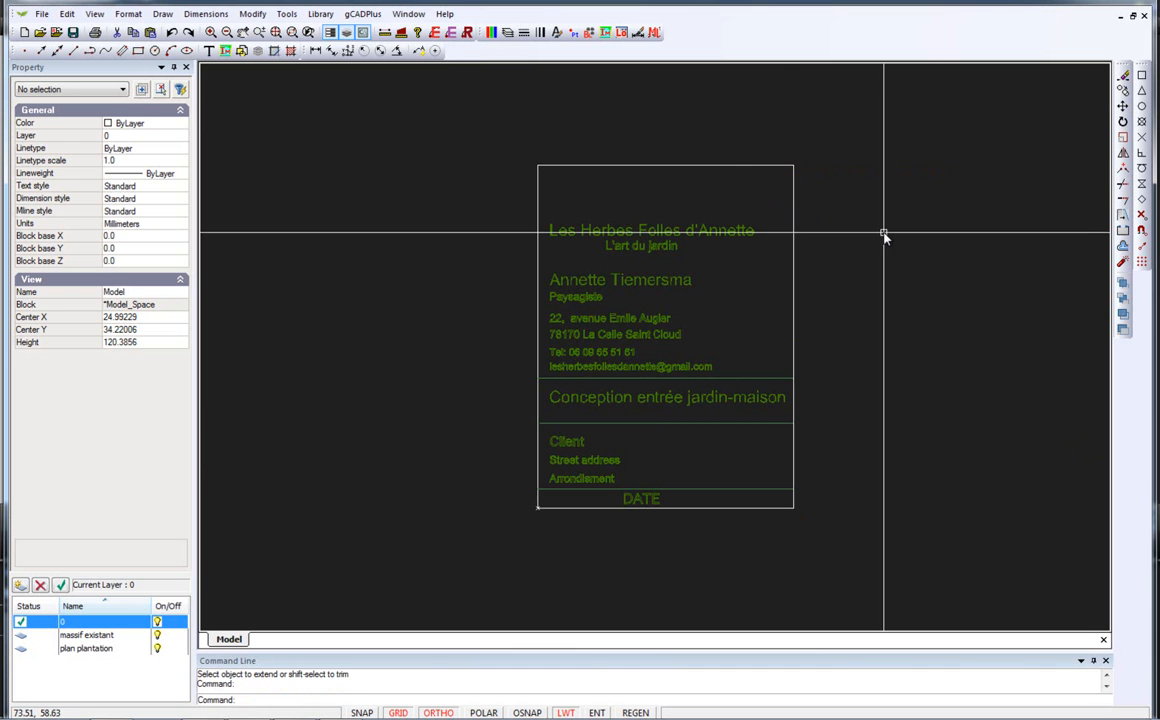
Move the frame's top border line straight down to Y about 64.8, closer above the company name heading.
scroll(730, 365, up, 3)
scroll(735, 370, down, 1)
middle_drag(695, 365, 592, 368)
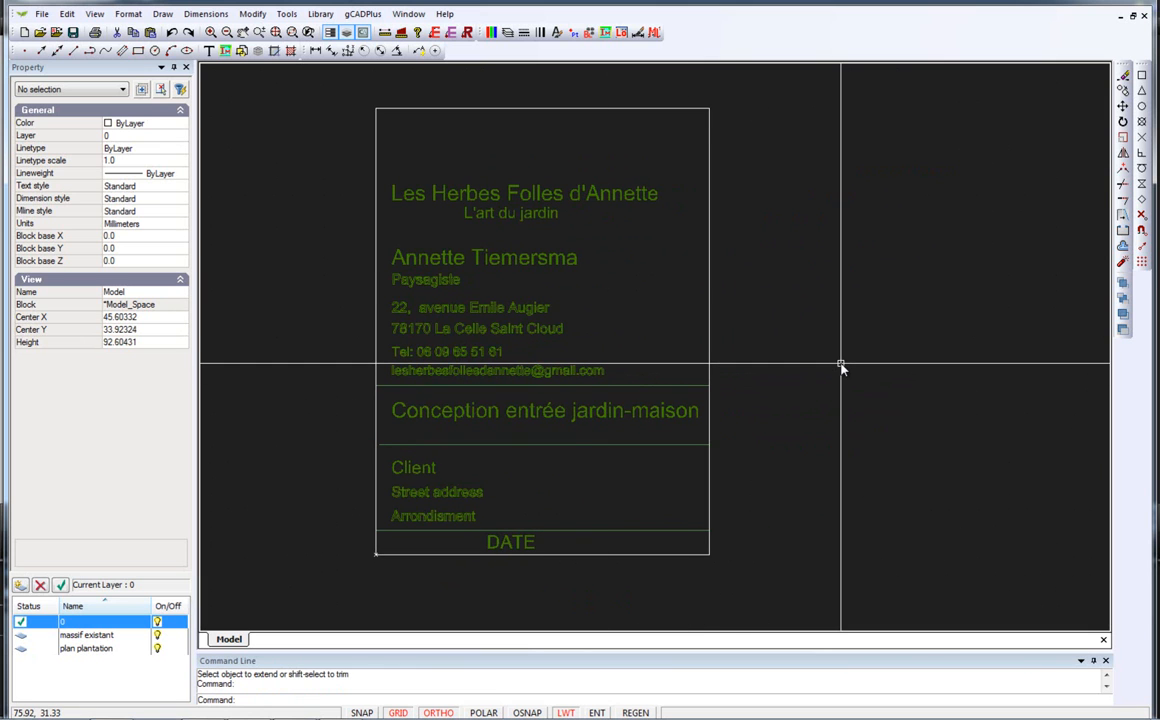
click(556, 111)
click(542, 108)
click(546, 158)
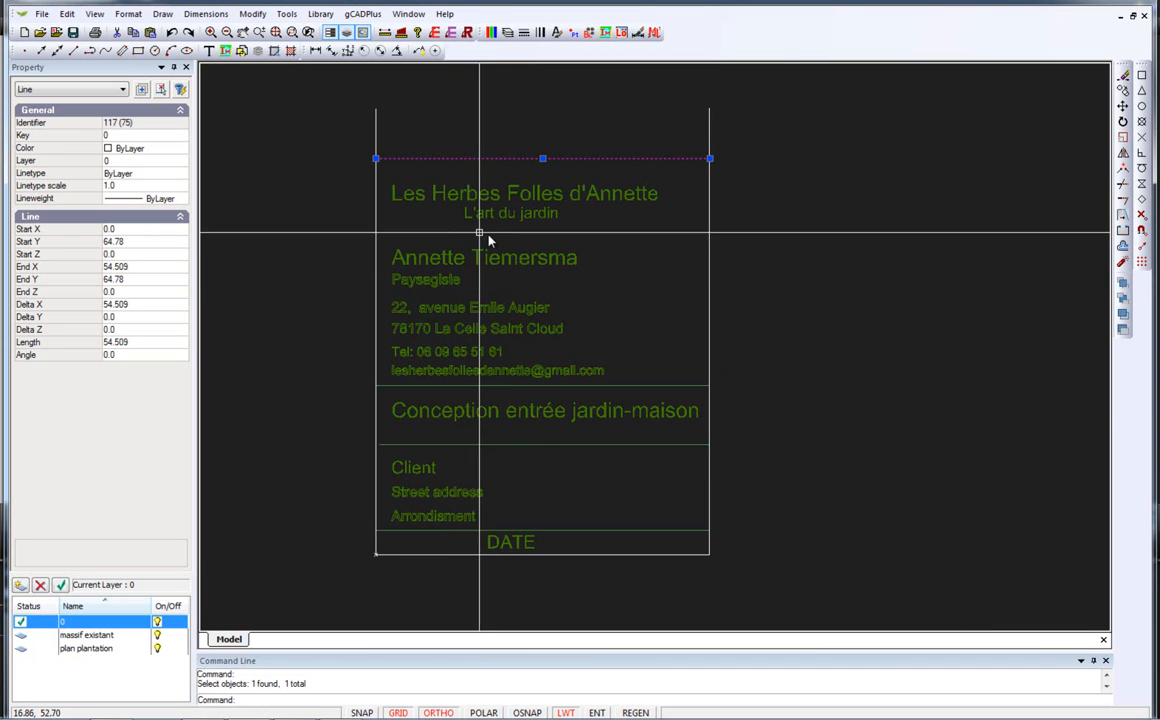
Copy the top border line straight down as a divider between "L'art du jardin" and the landscaper's name, at Y about 52.5.
right_click(632, 230)
click(669, 277)
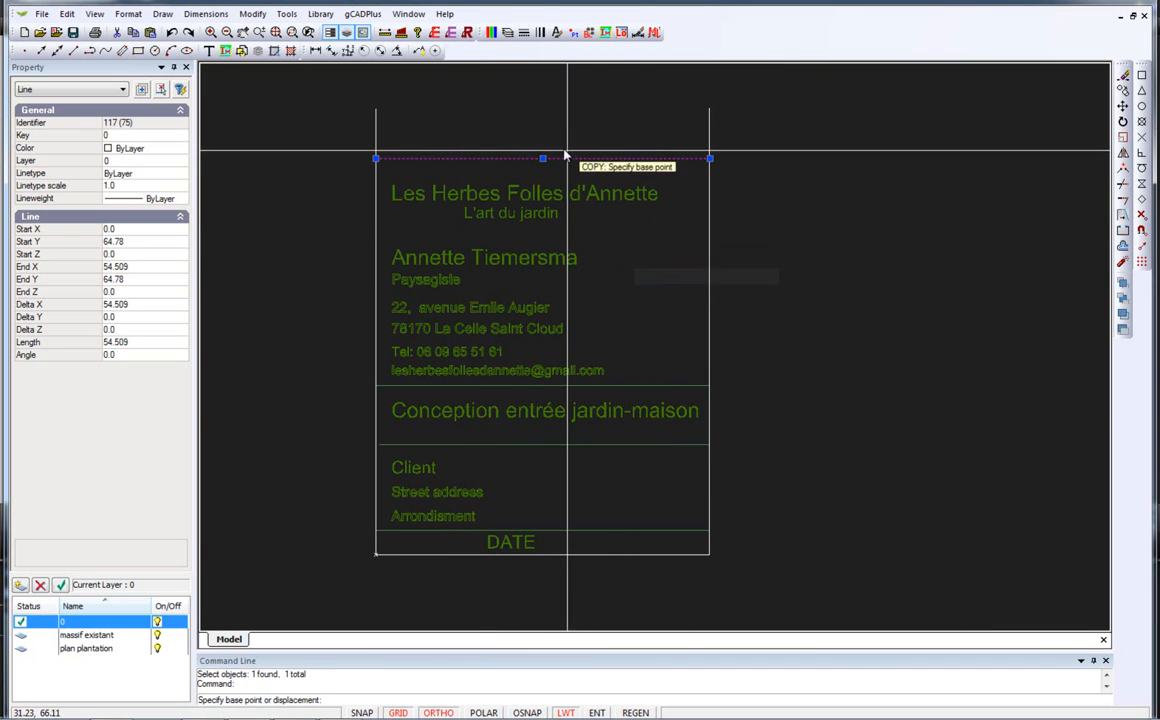
click(542, 158)
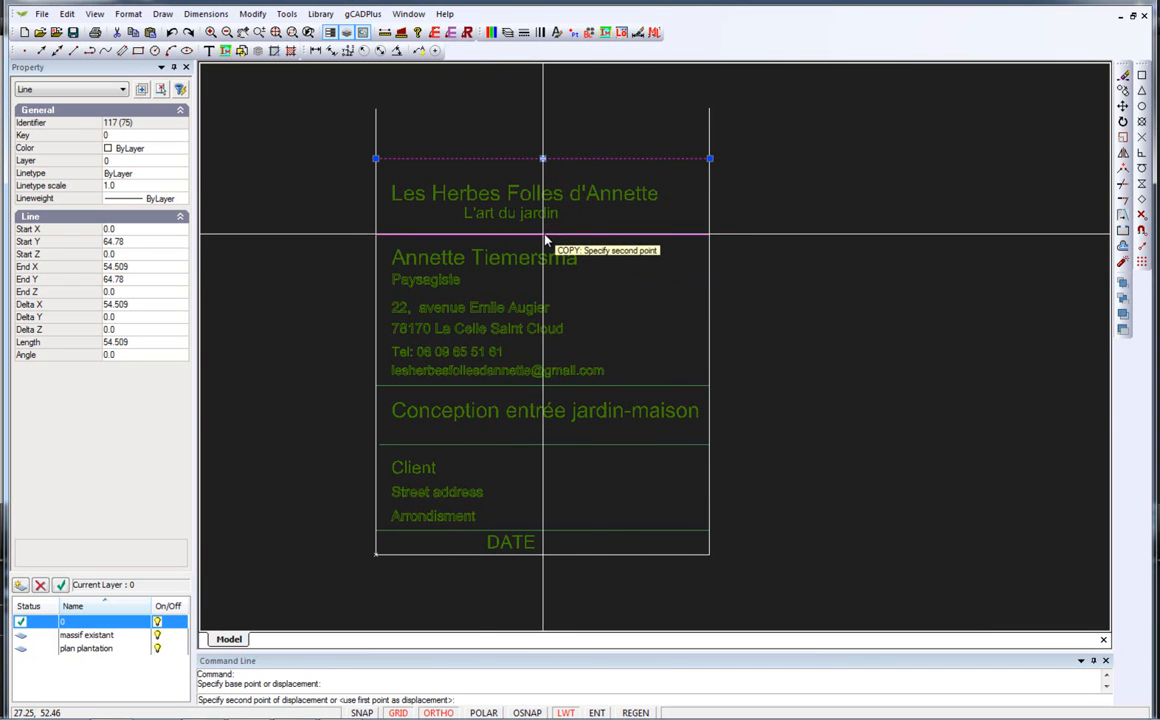
click(543, 232)
key(Escape)
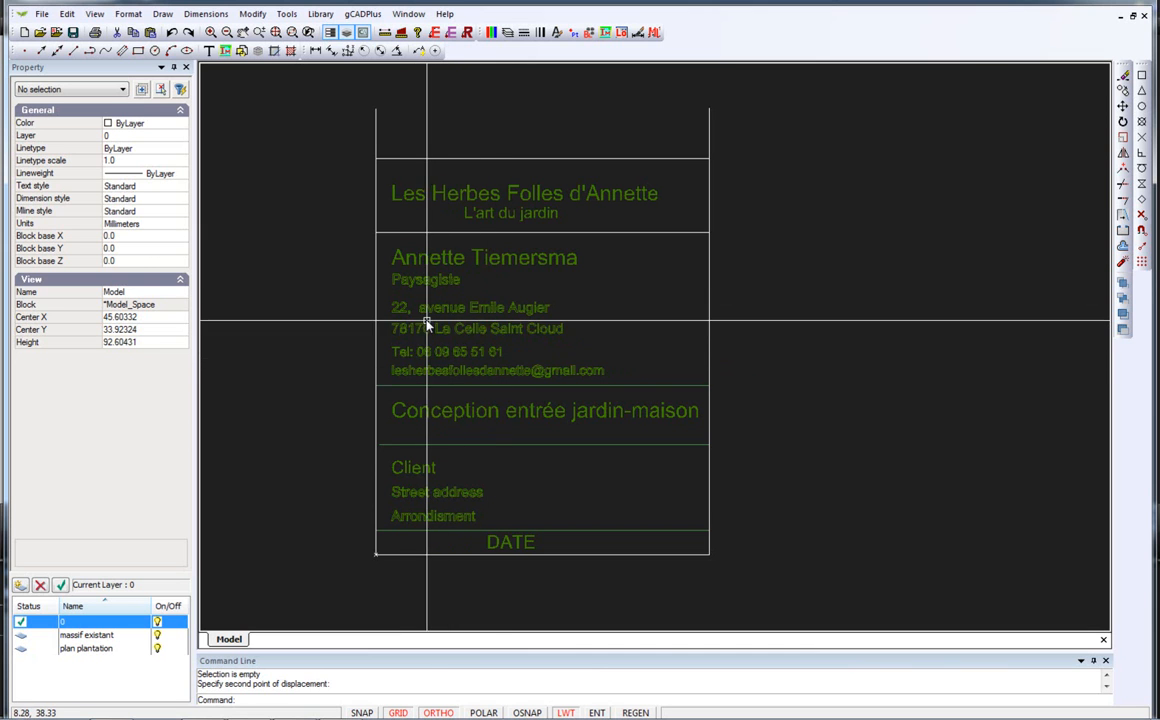
Select the landscaper's name, job title and two address lines together to compare their X positions, and clear the selection.
scroll(421, 312, up, 3)
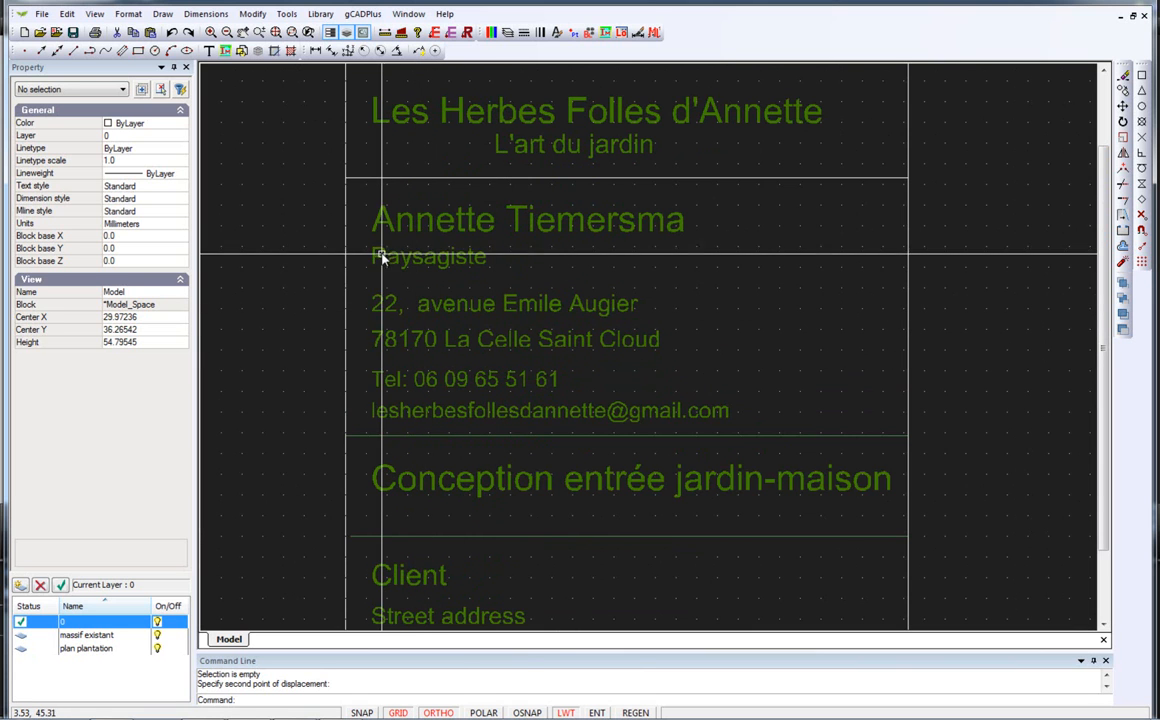
click(380, 229)
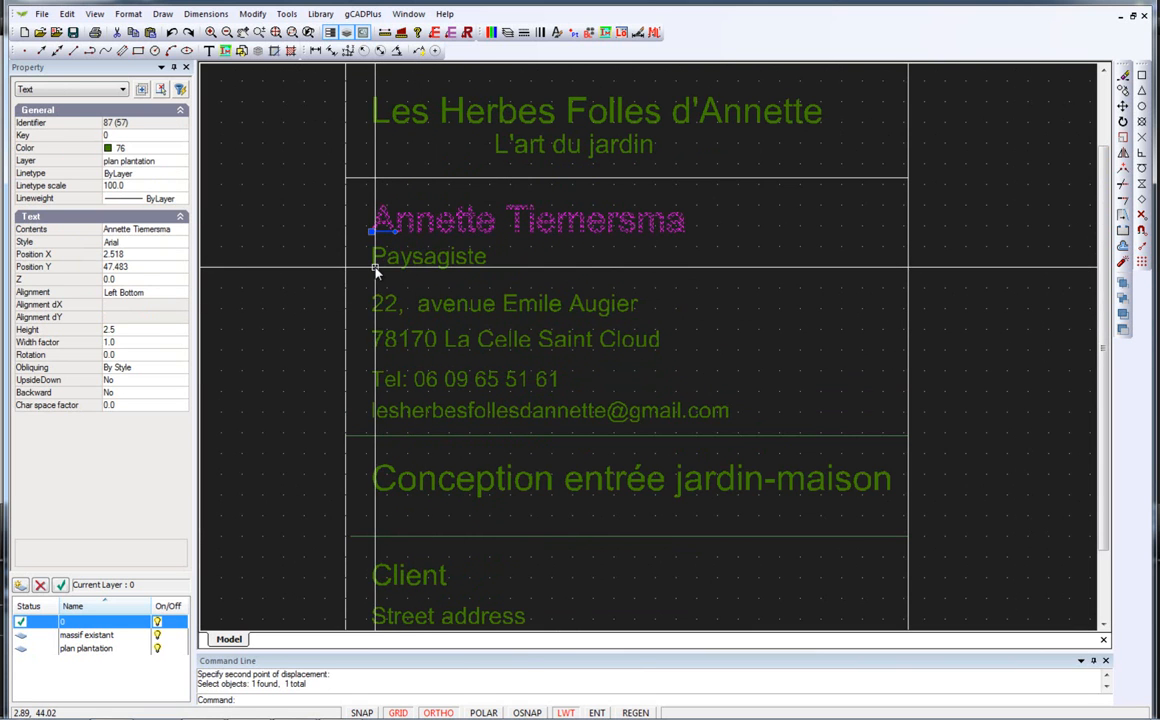
click(378, 260)
click(381, 312)
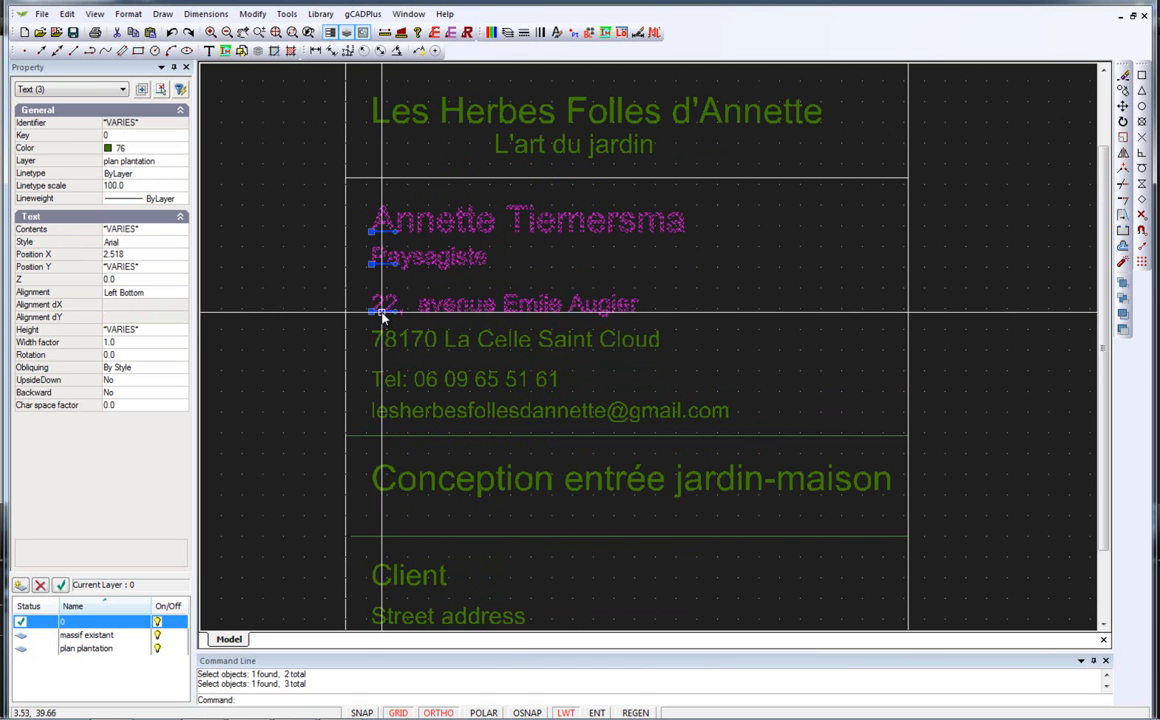
click(402, 342)
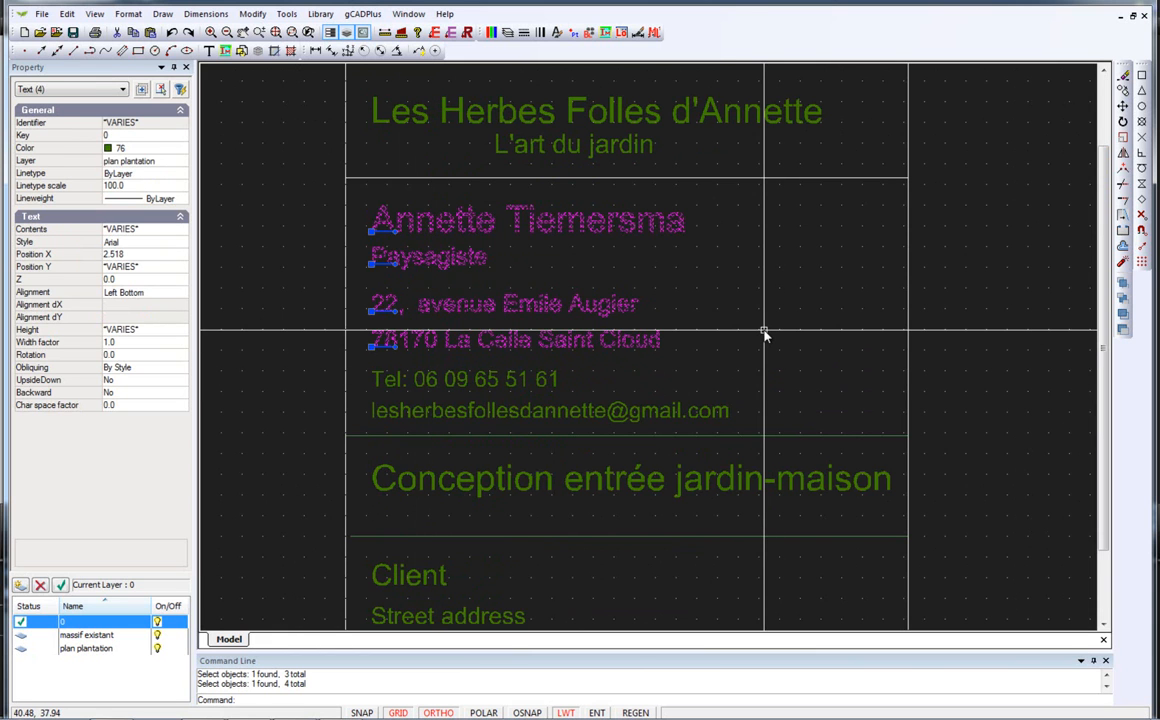
key(Escape)
Set the text height of "L'art du jardin" to 1.8 and clear the selection.
scroll(762, 330, down, 2)
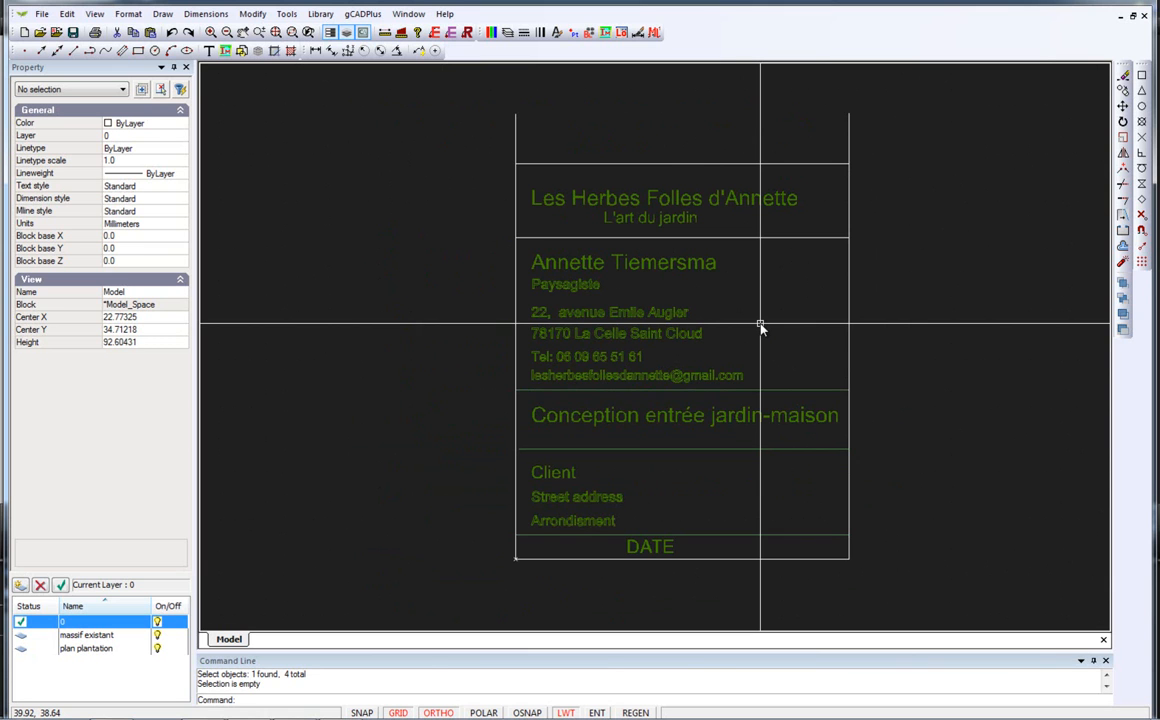
scroll(760, 327, up, 2)
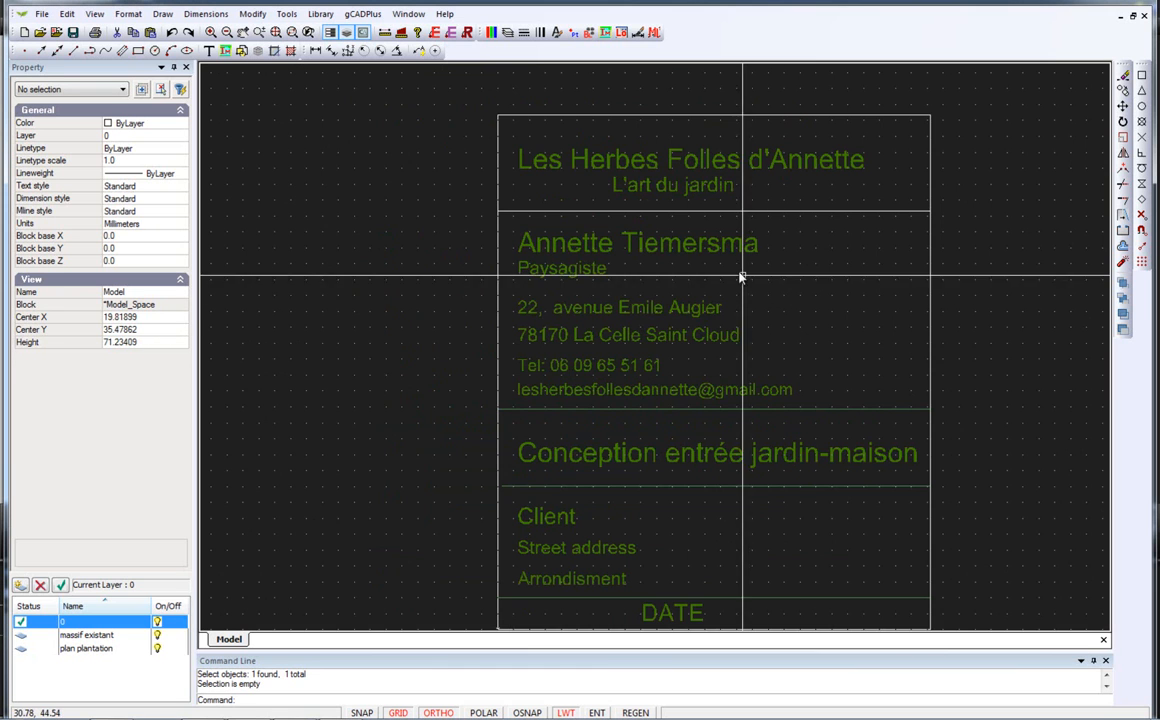
click(650, 188)
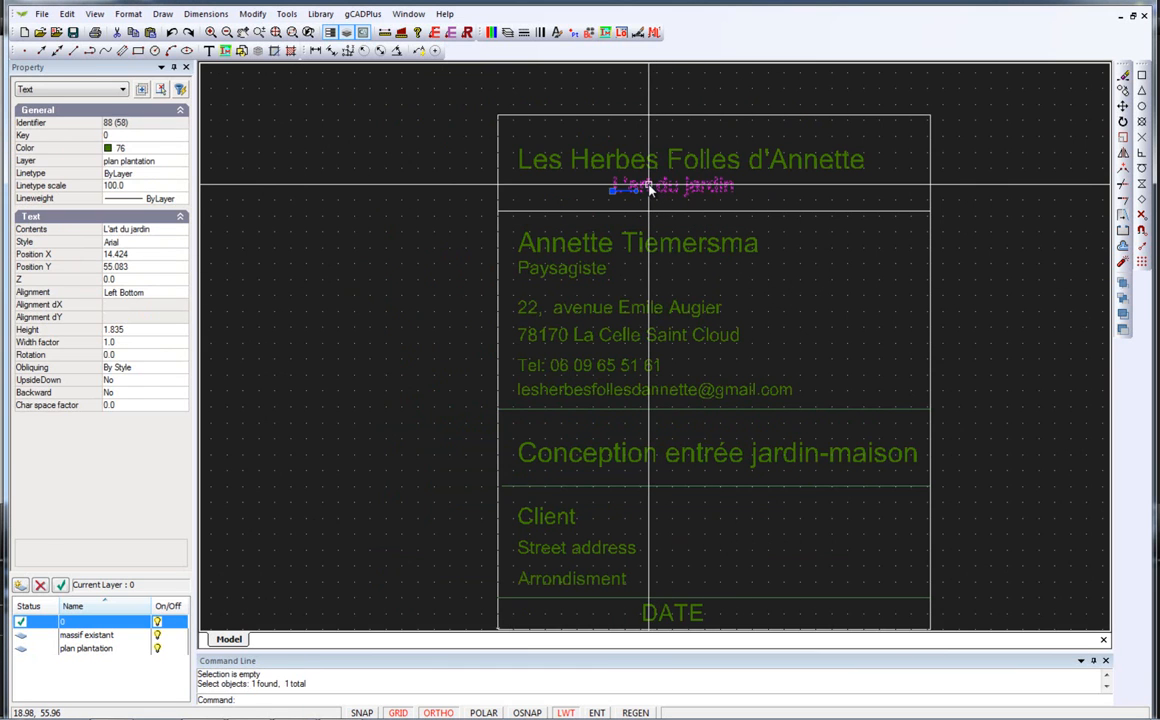
click(138, 331)
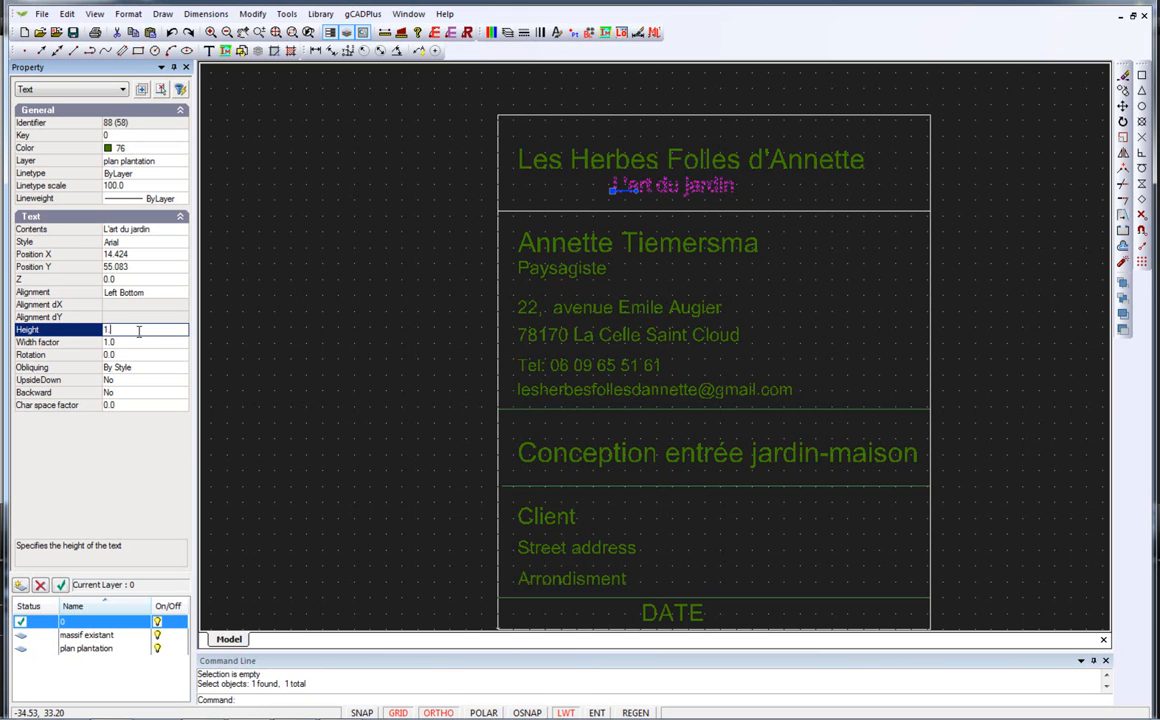
key(Return)
key(Escape)
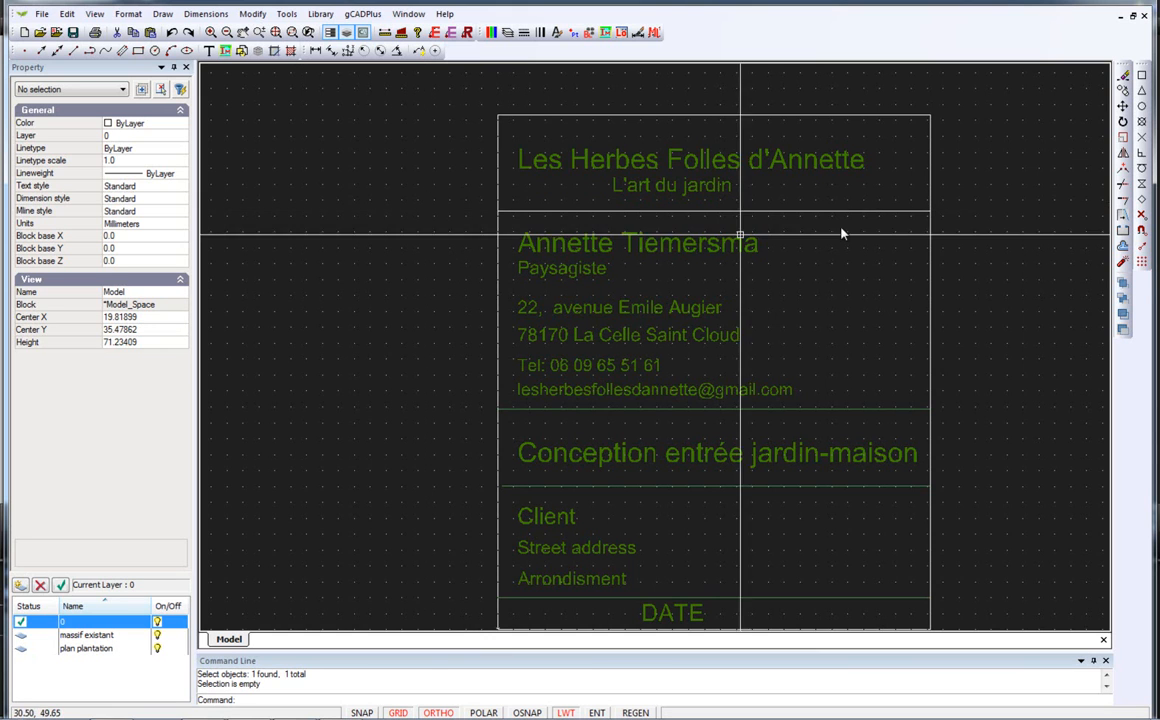
Match the properties of "L'art du jardin" onto the job title, address, phone, e-mail, "Client", "Street address" and "Arrondisment" texts.
click(762, 166)
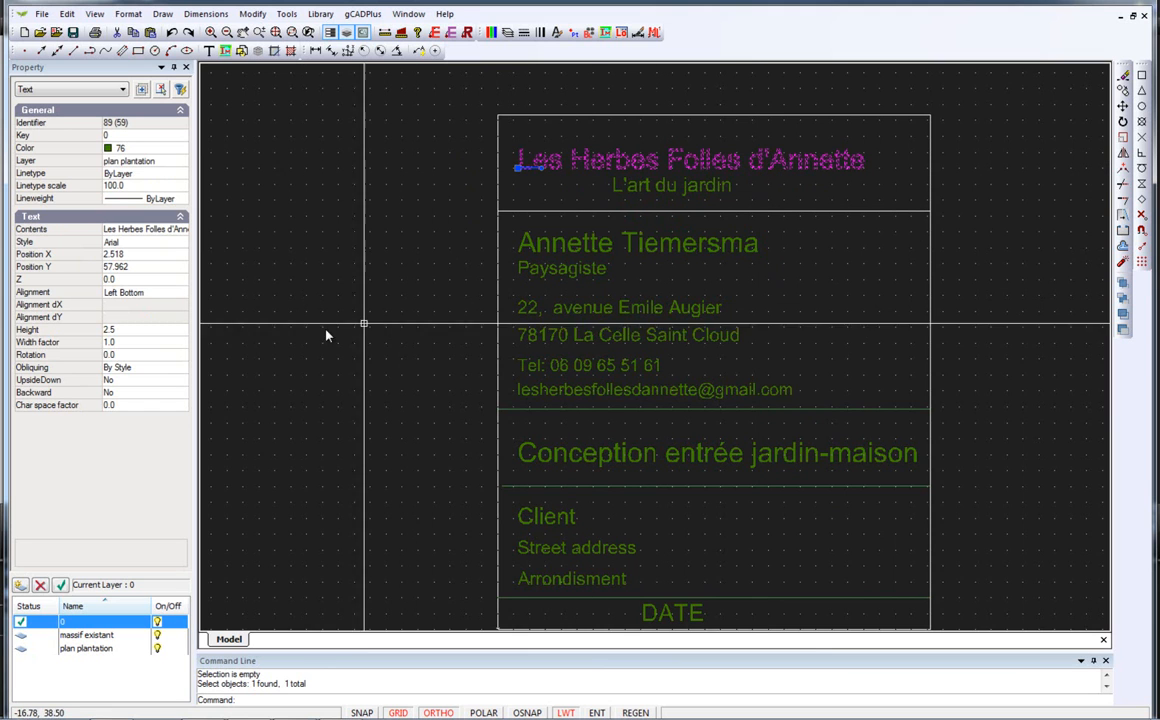
key(Escape)
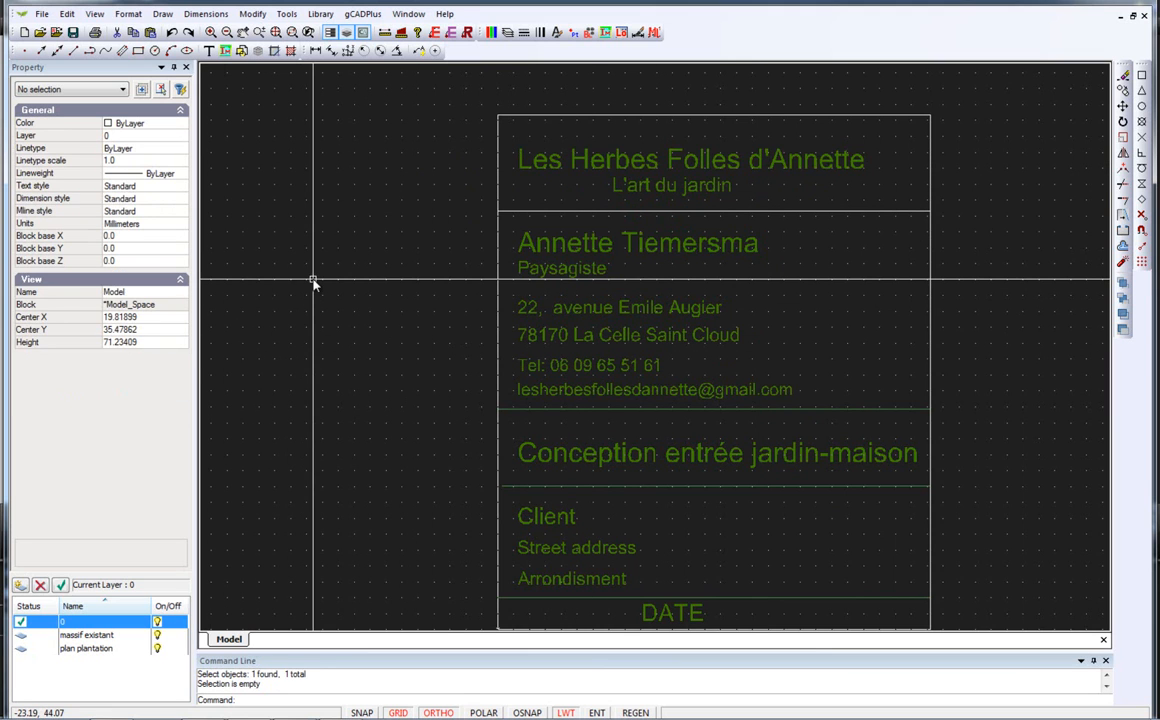
click(252, 14)
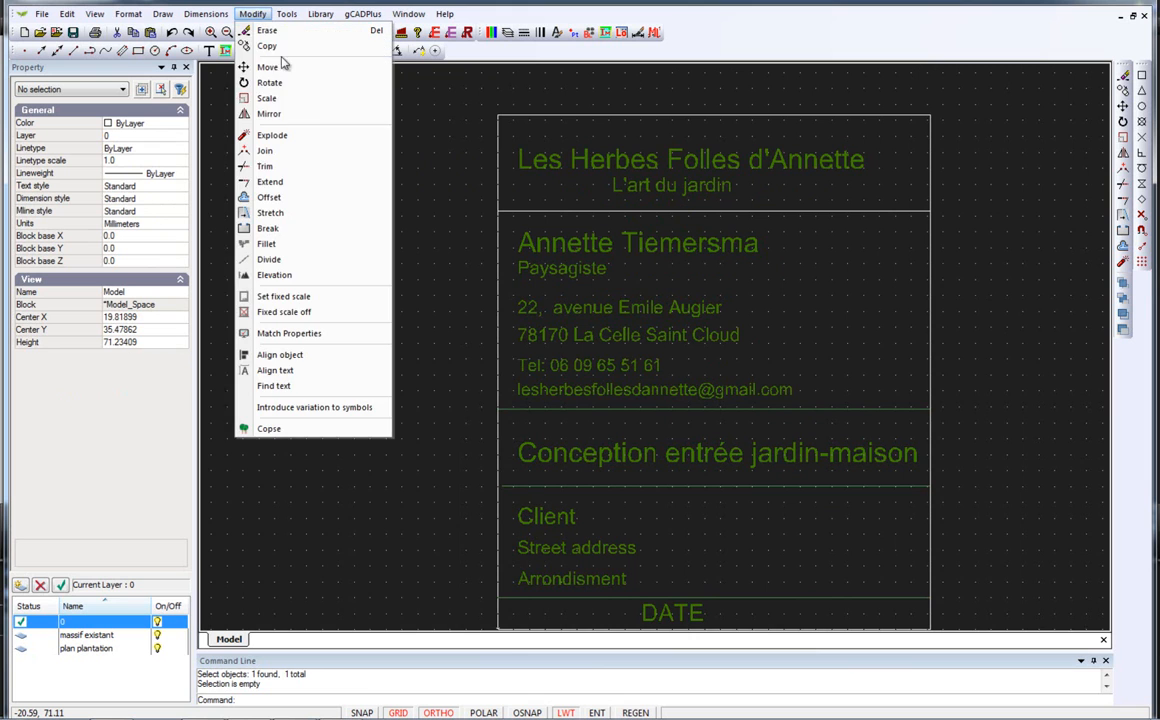
click(306, 333)
click(645, 192)
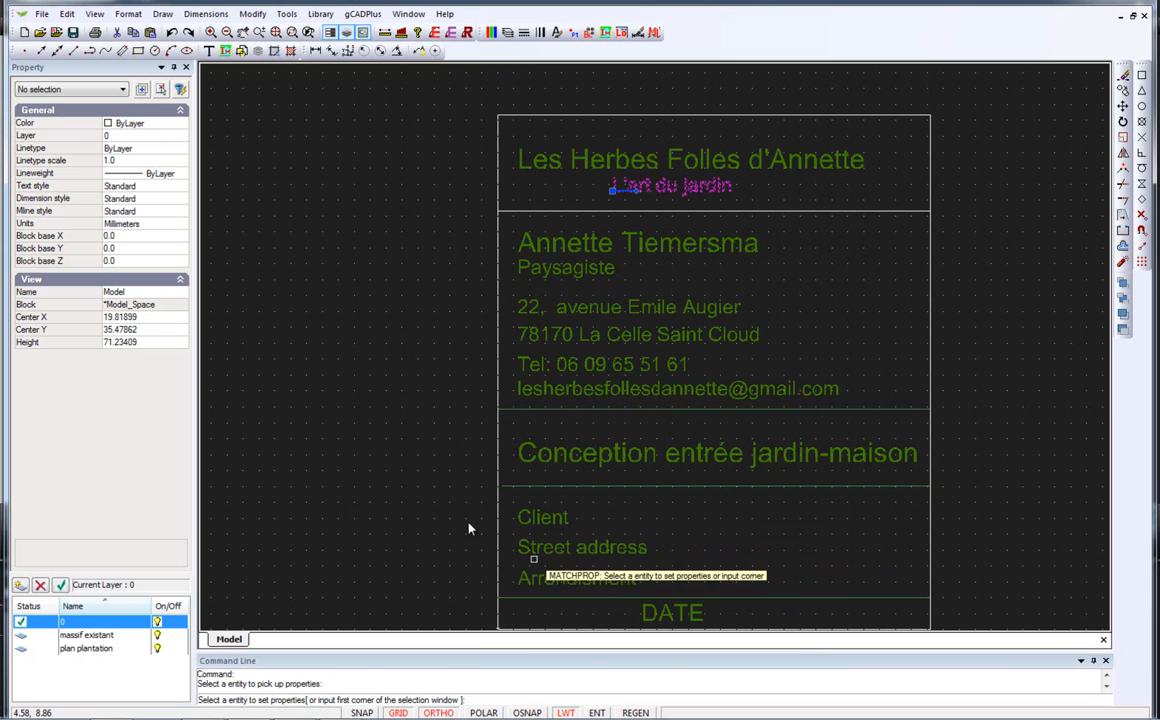
key(Return)
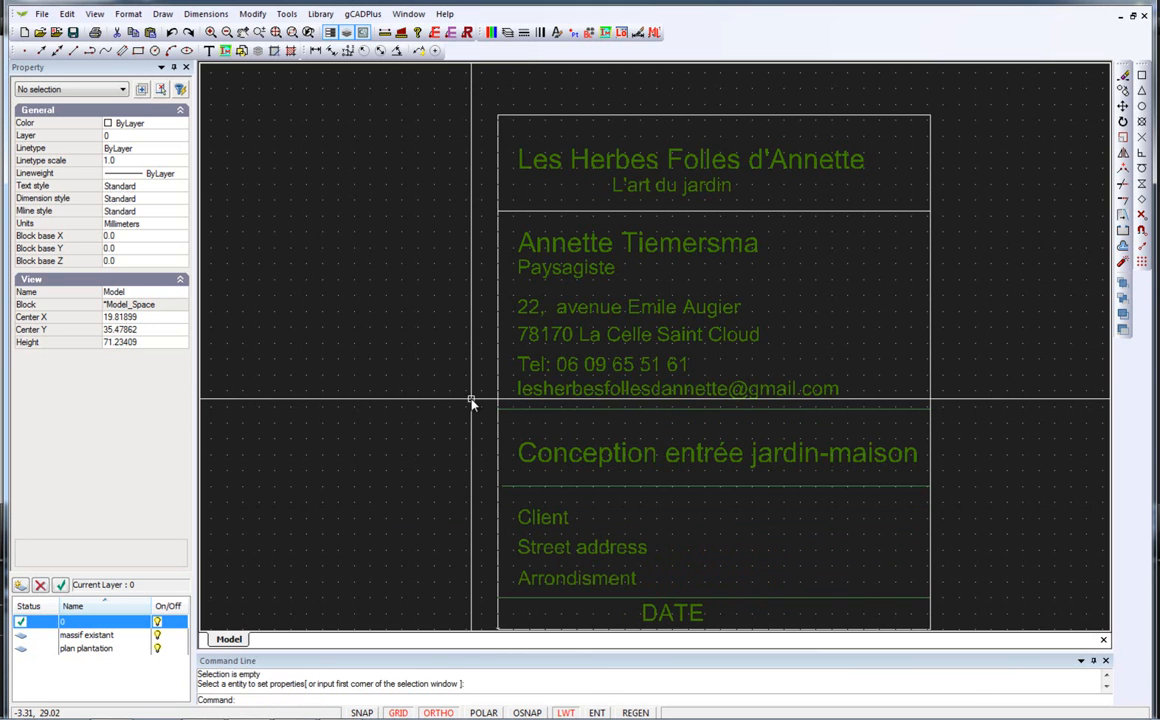
Move the second address line, the phone line and the e-mail line straight up to tighten the contact block's spacing.
click(628, 341)
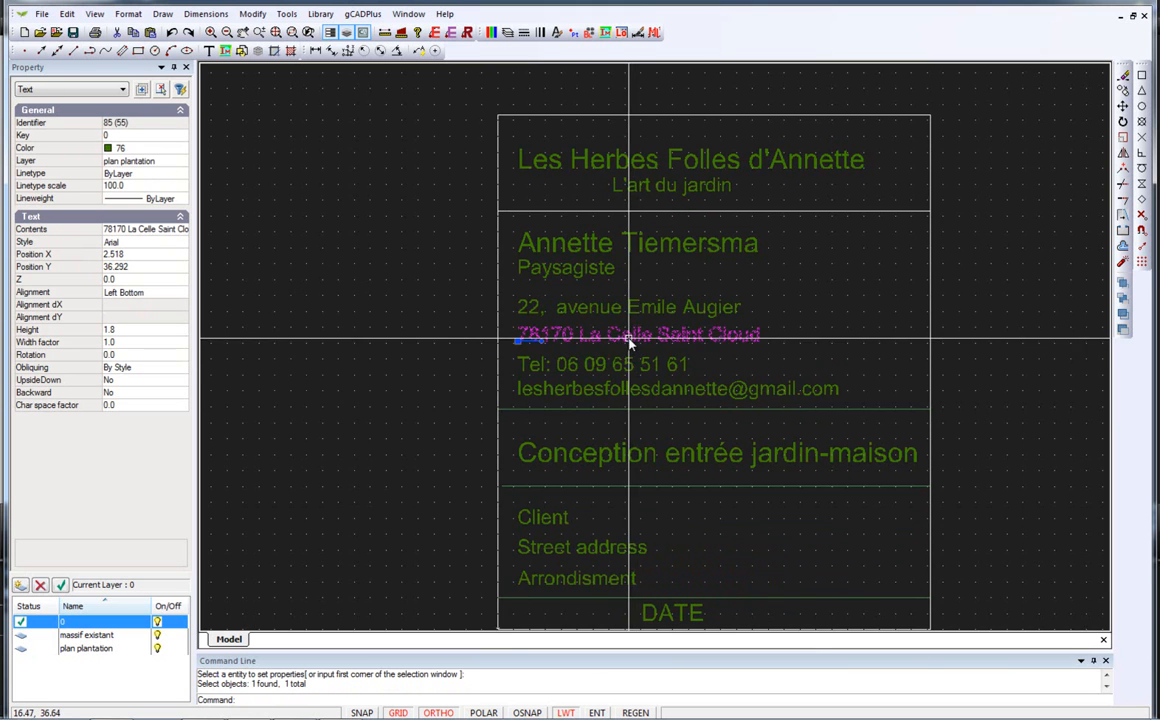
click(532, 374)
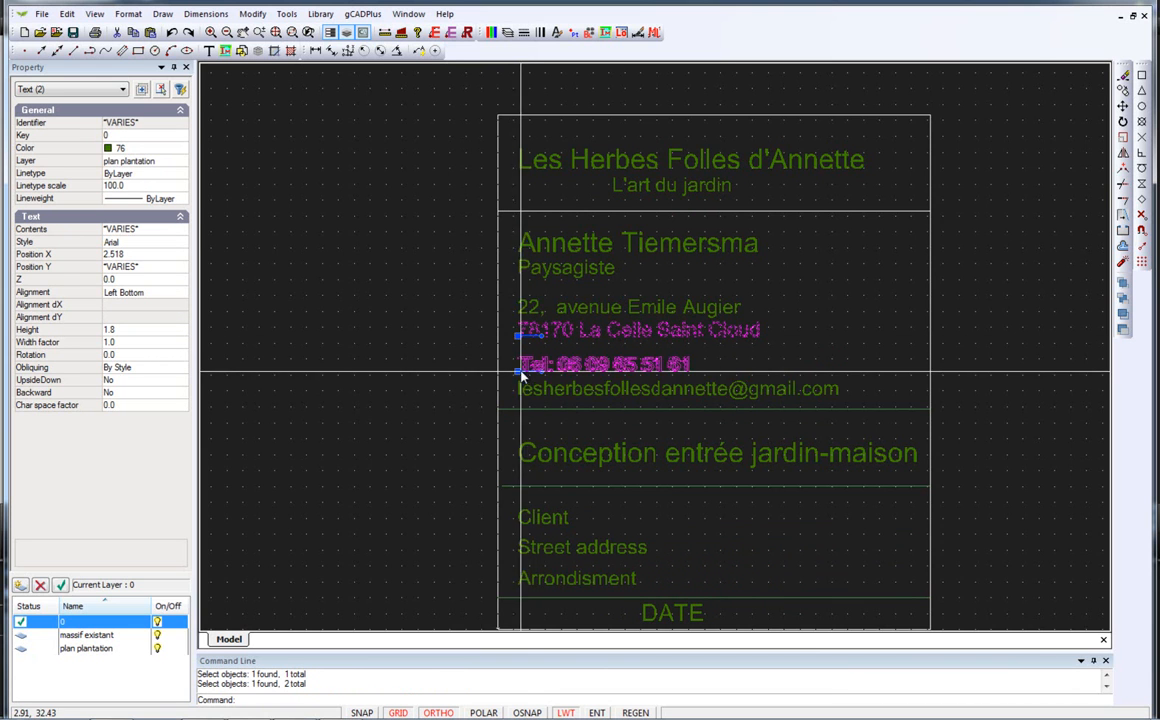
click(520, 396)
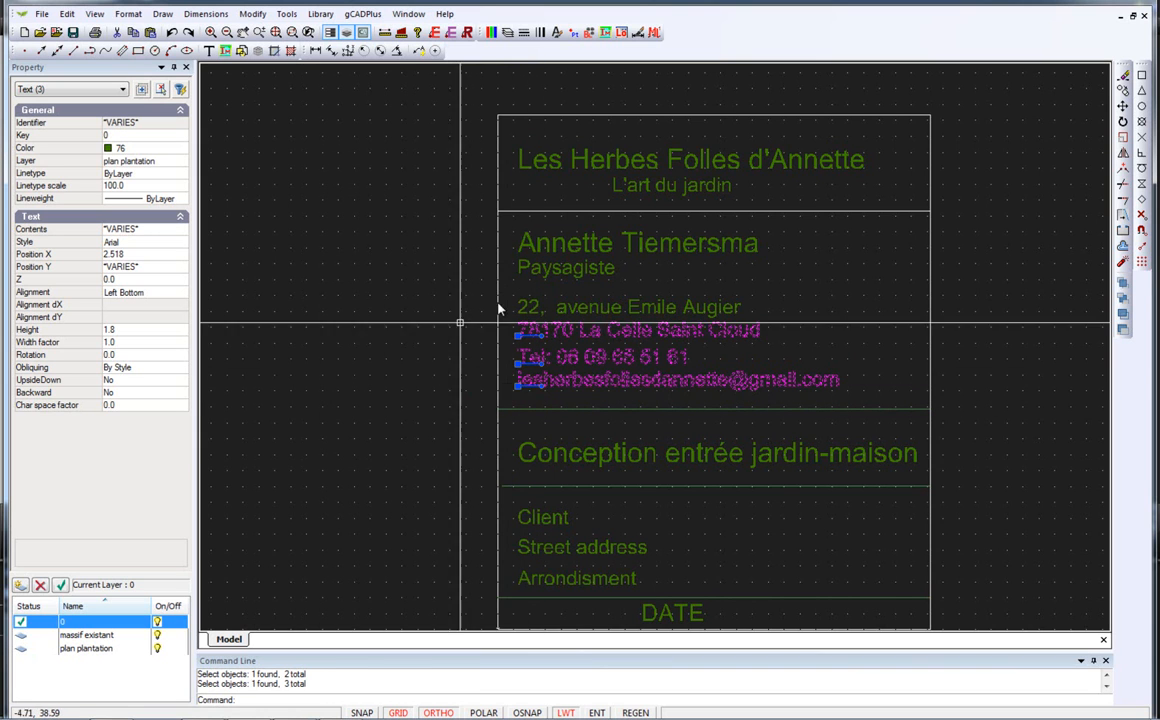
key(Escape)
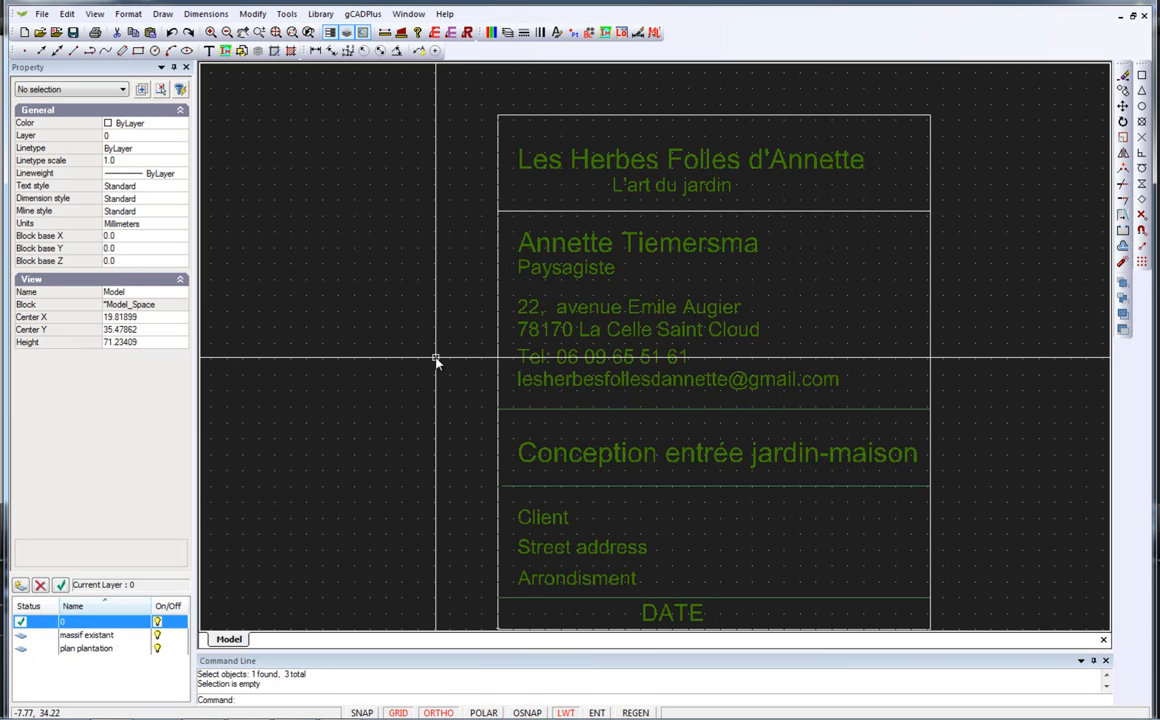
click(42, 14)
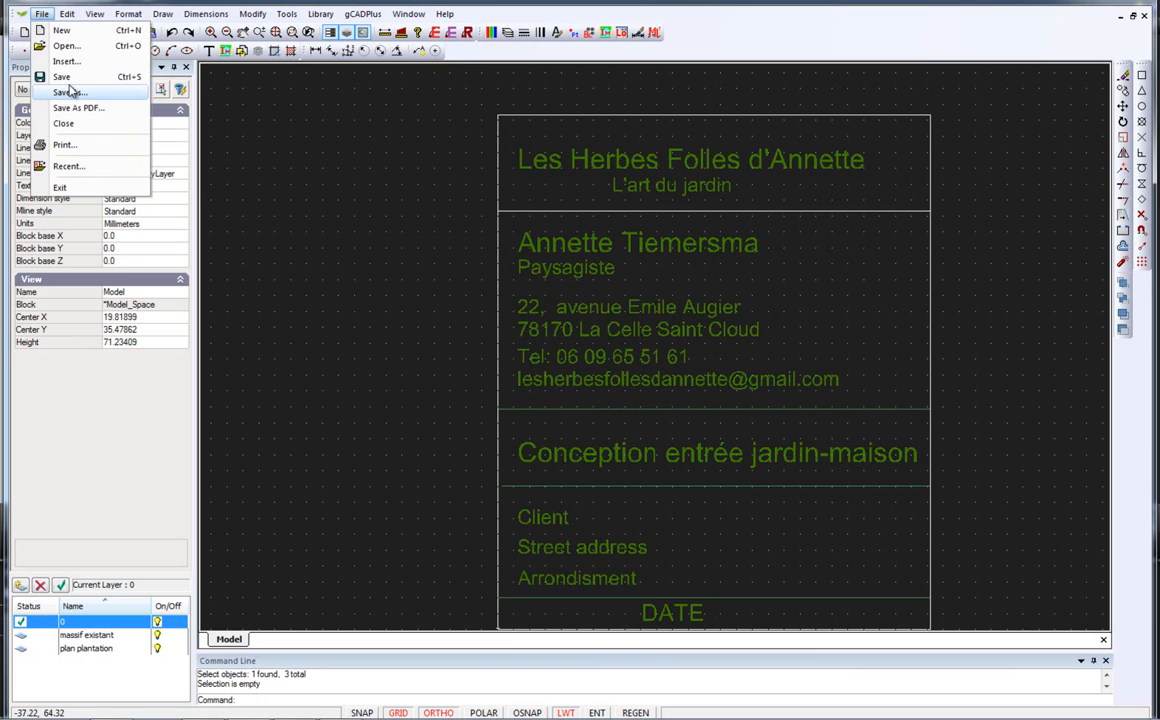
click(316, 212)
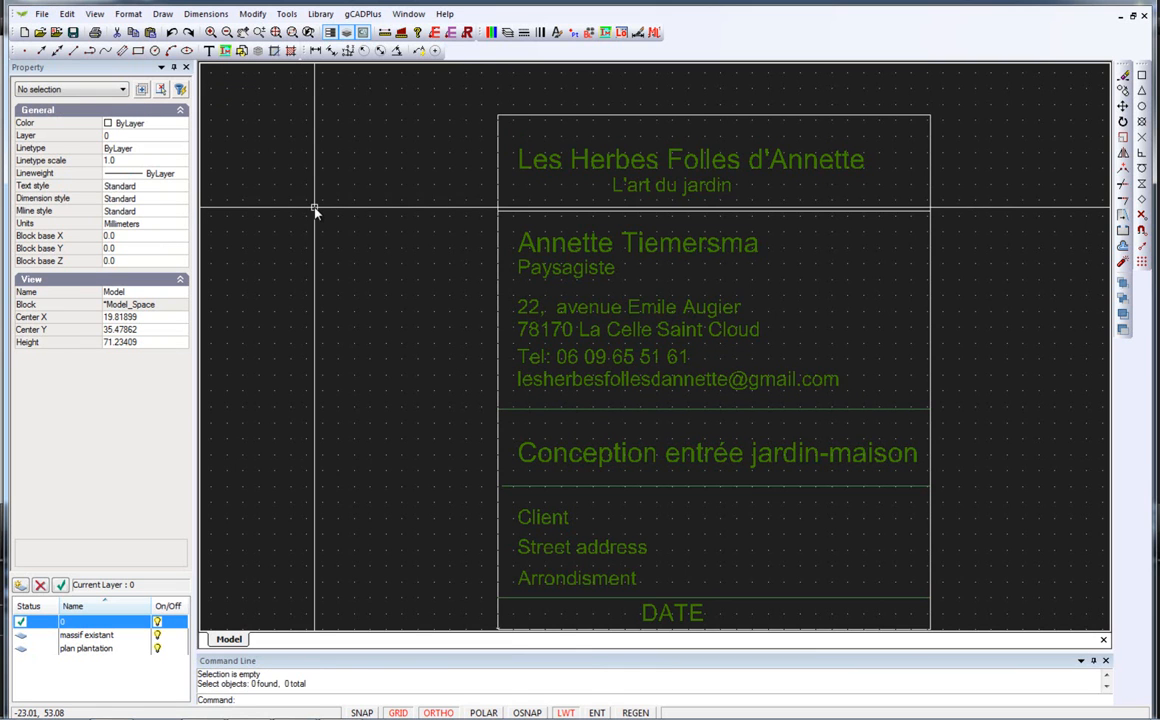
click(589, 33)
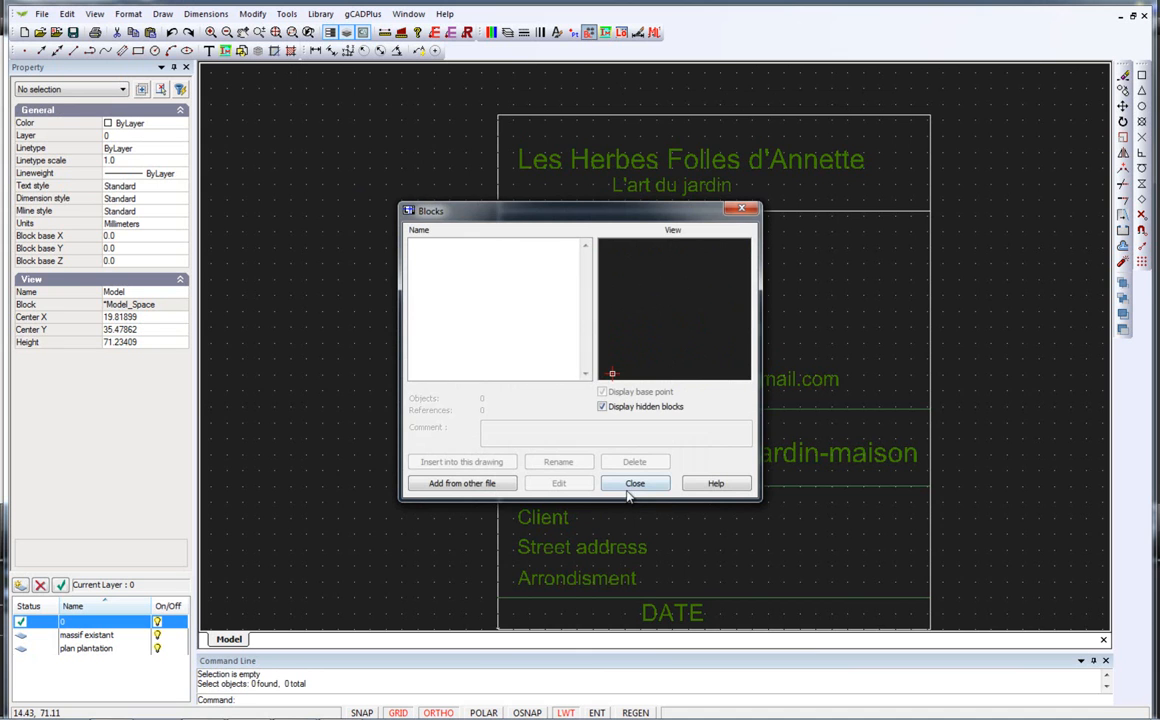
click(630, 485)
Turn off the current layer 0 in the layer properties and accept hiding it.
click(507, 33)
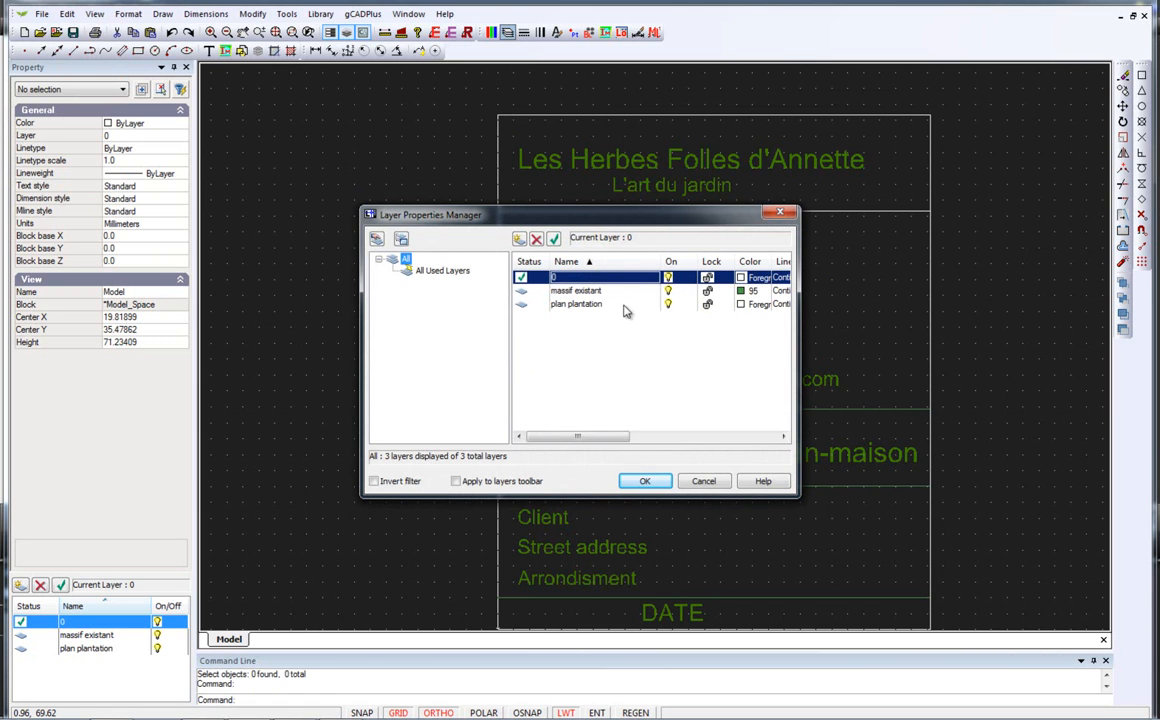
click(667, 280)
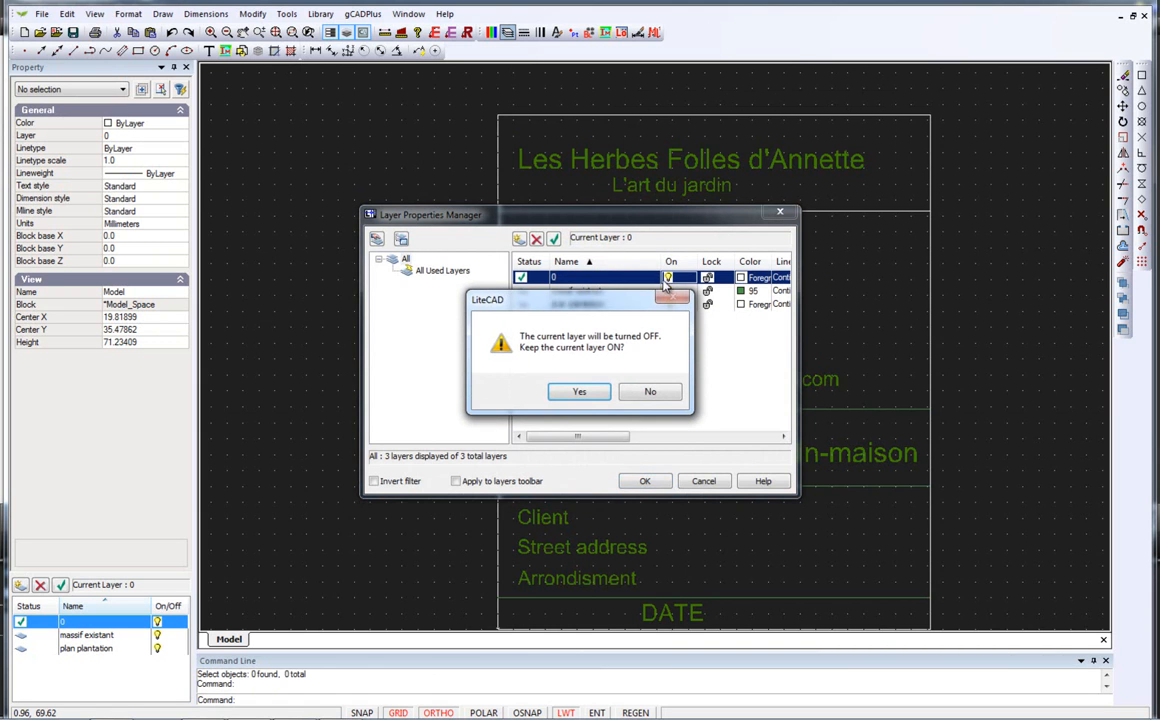
click(667, 396)
click(648, 479)
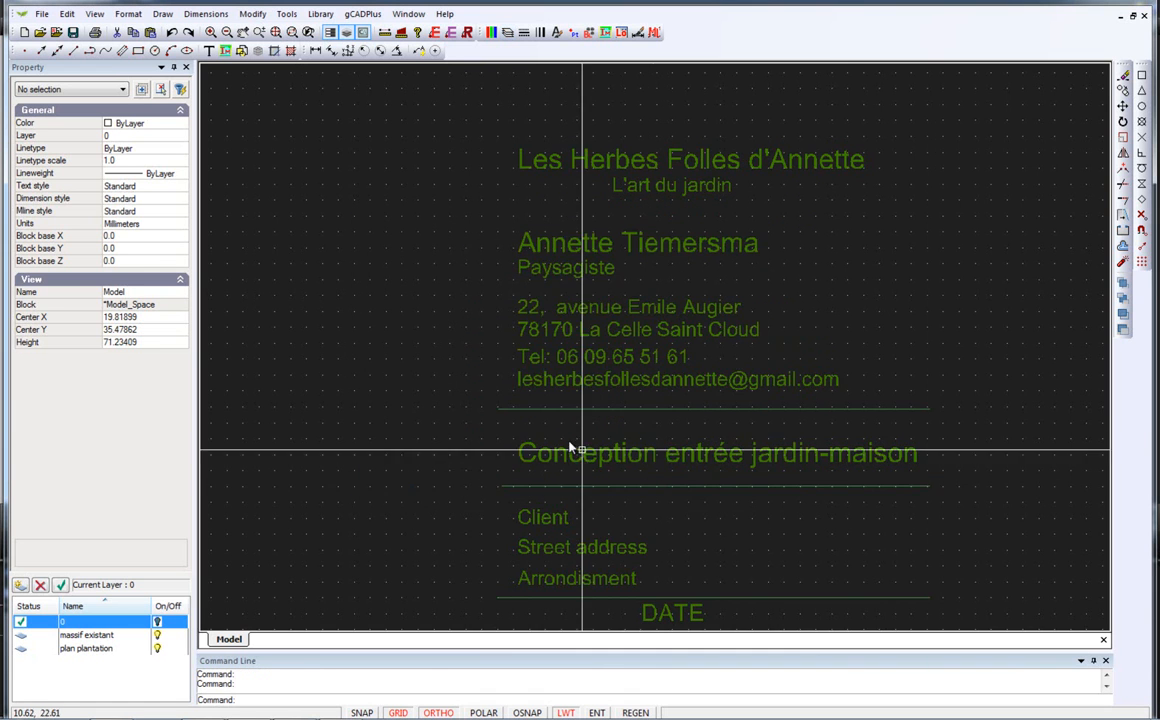
Select all the remaining visible texts and divider lines, assign them to layer 0, and clear the selection.
scroll(546, 400, down, 1)
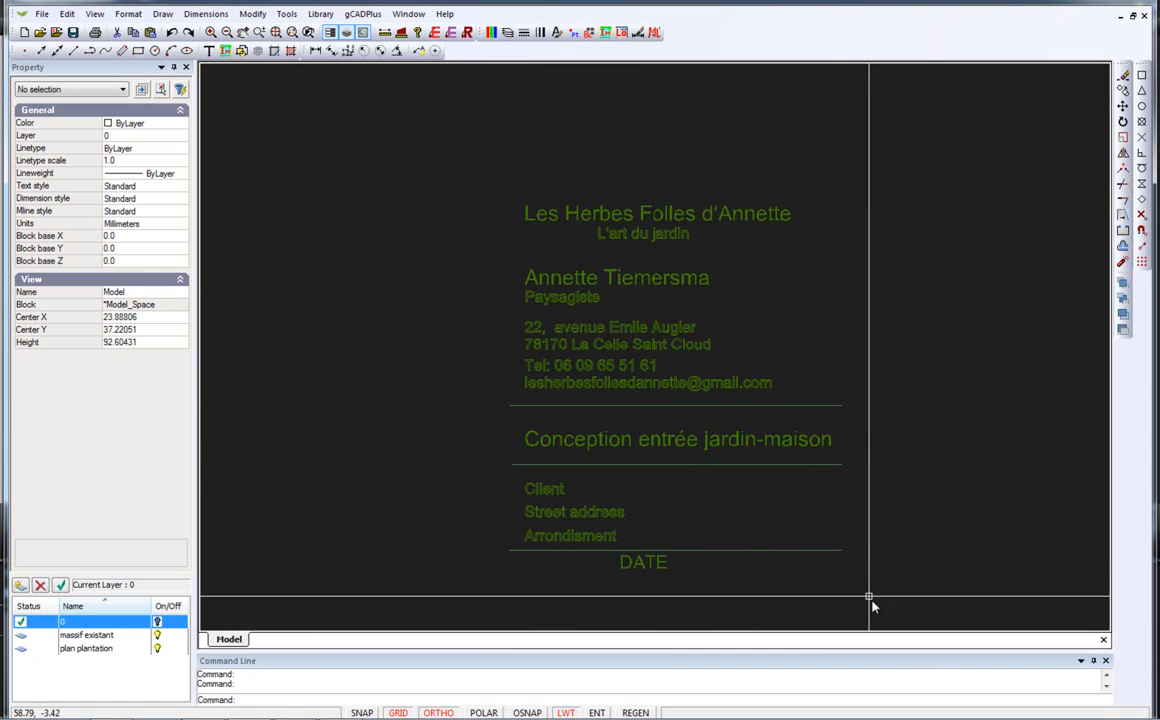
drag(880, 608, 443, 147)
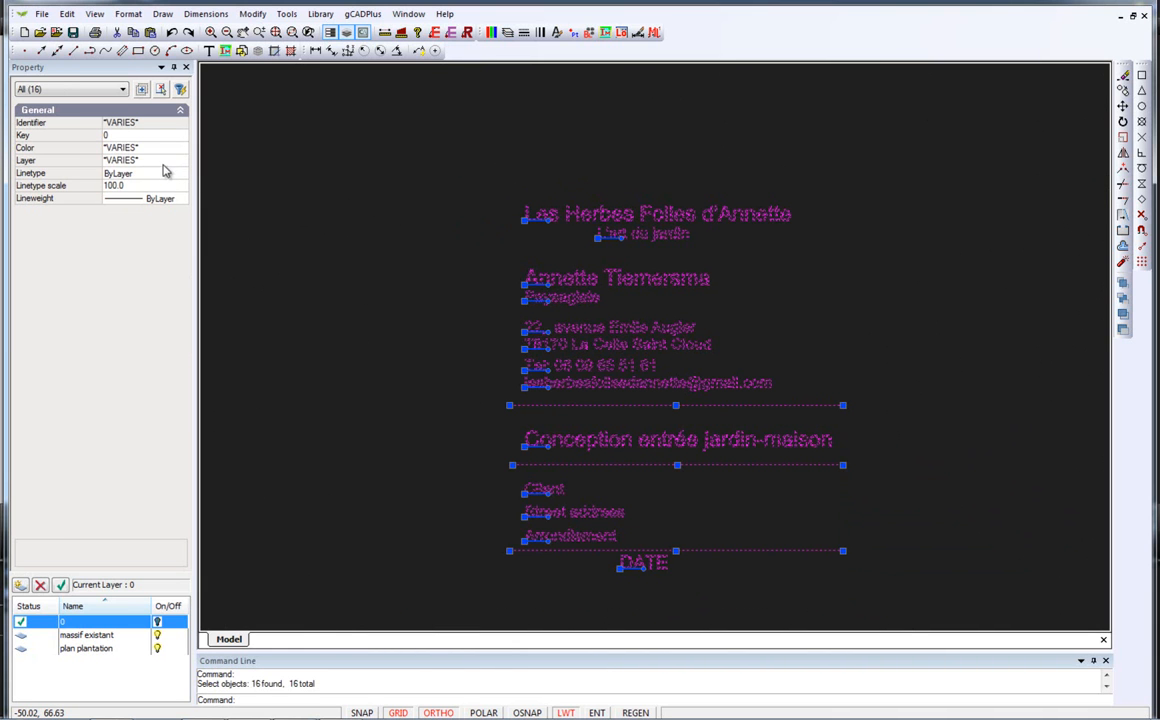
click(160, 161)
click(150, 162)
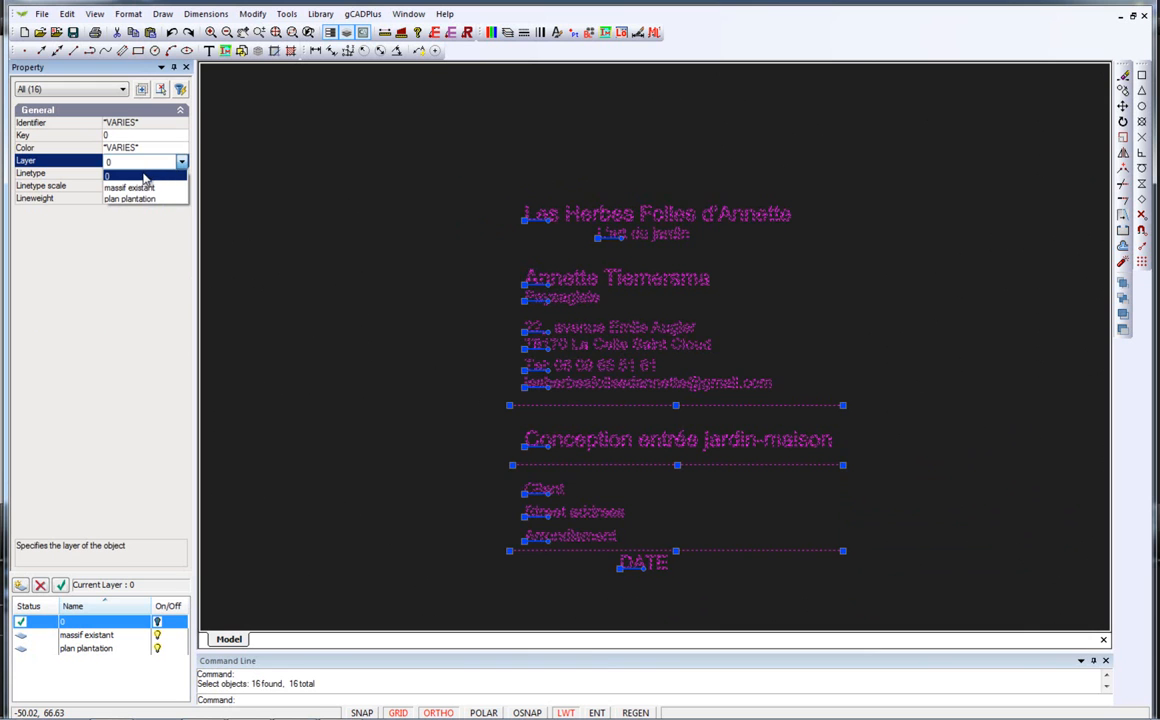
click(144, 176)
key(Escape)
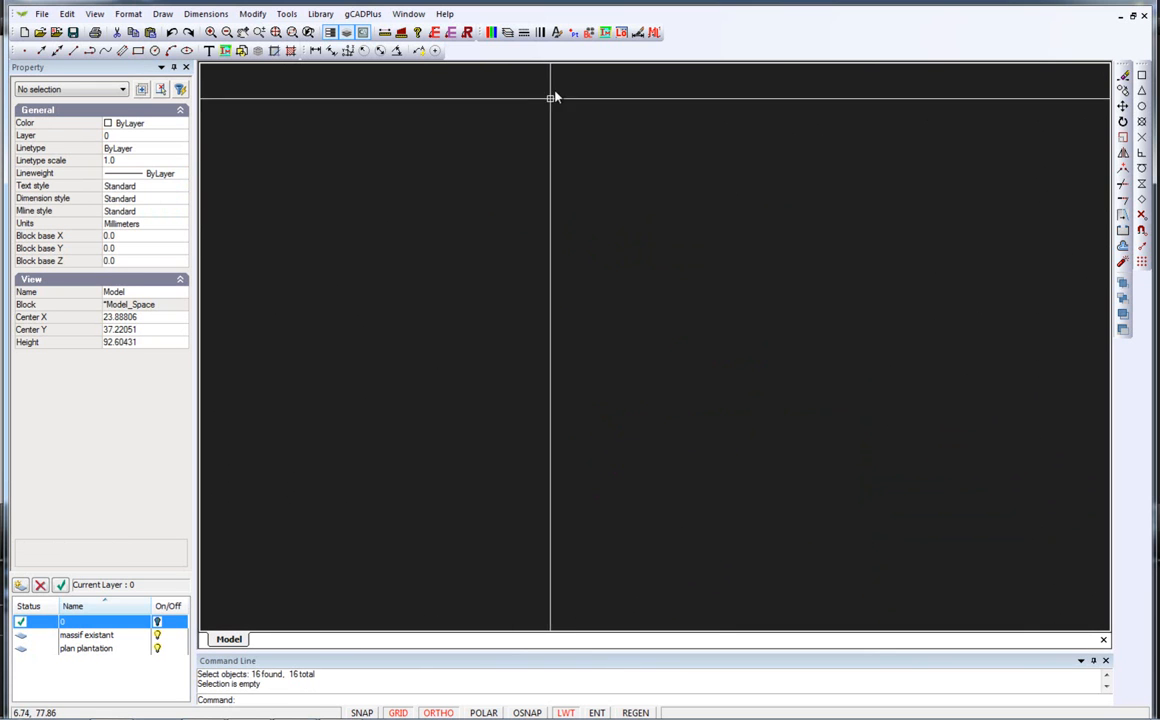
Delete the layers "massif existant" and "plan plantation" from the drawing.
click(507, 32)
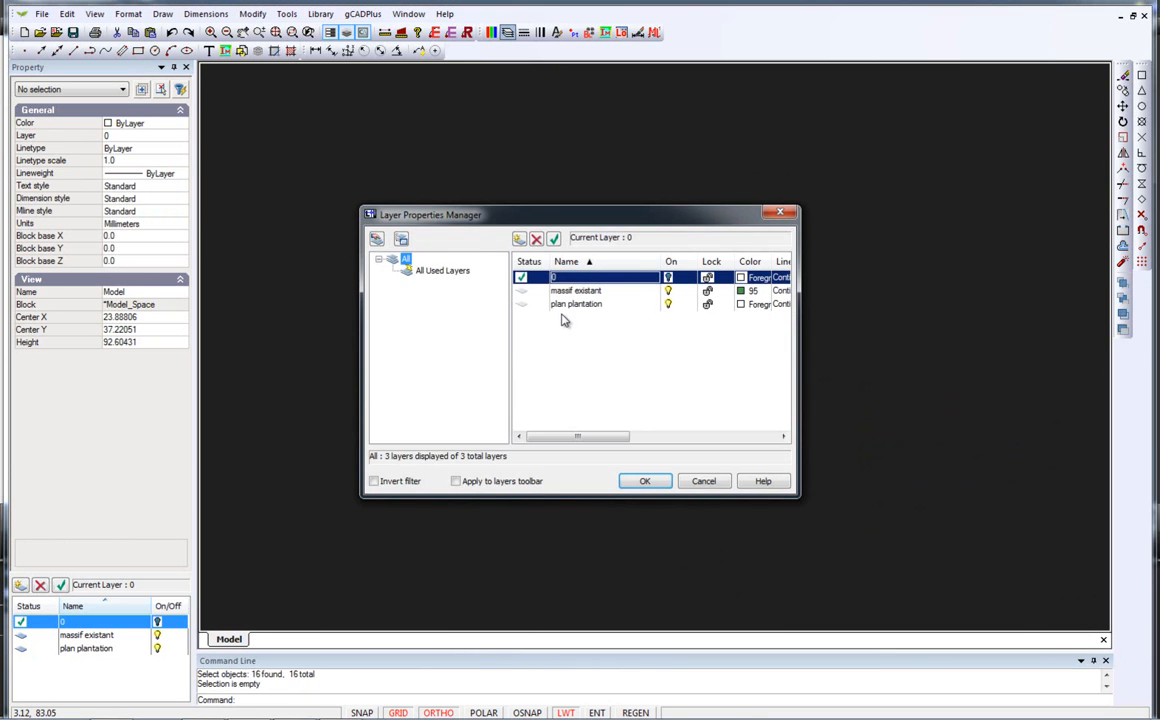
click(536, 292)
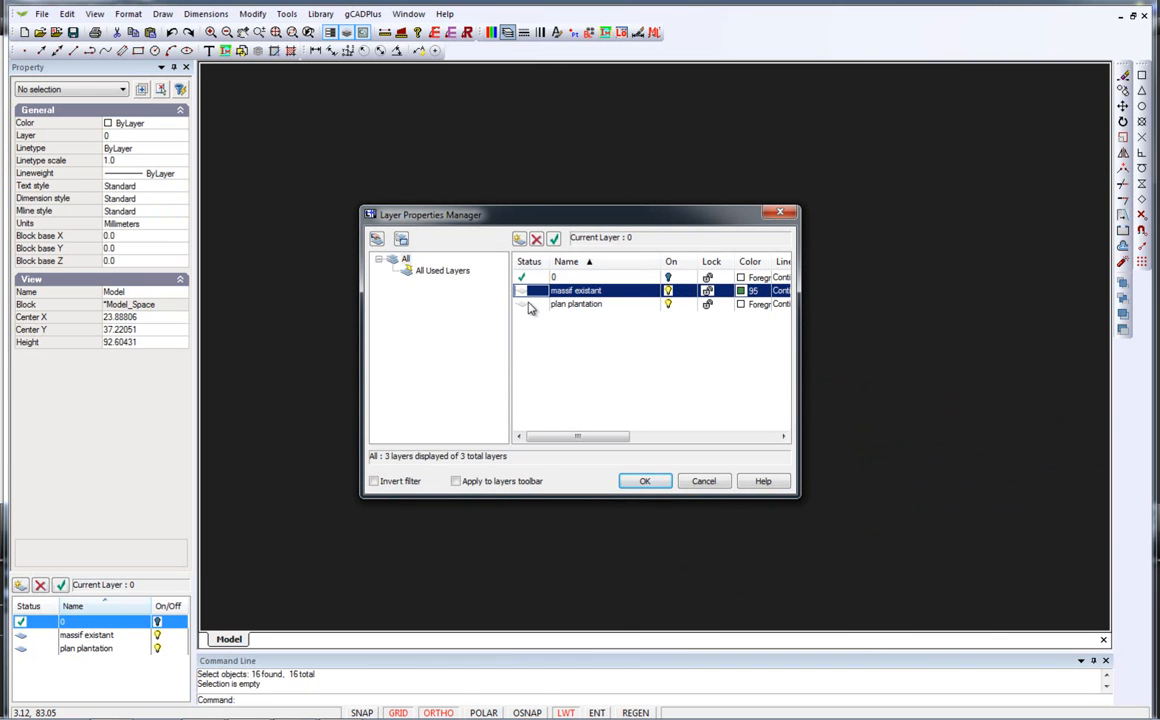
shift+click(529, 305)
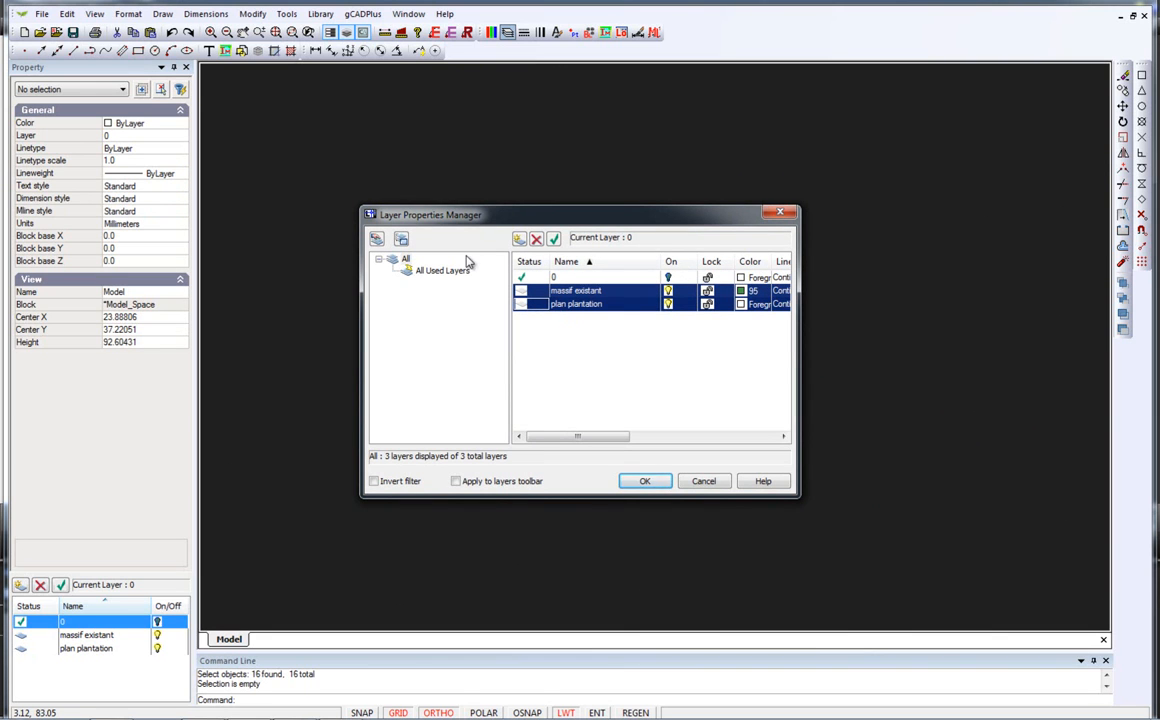
click(536, 240)
click(645, 481)
Turn layer 0 back on and fit the whole title block in the view.
right_click(564, 349)
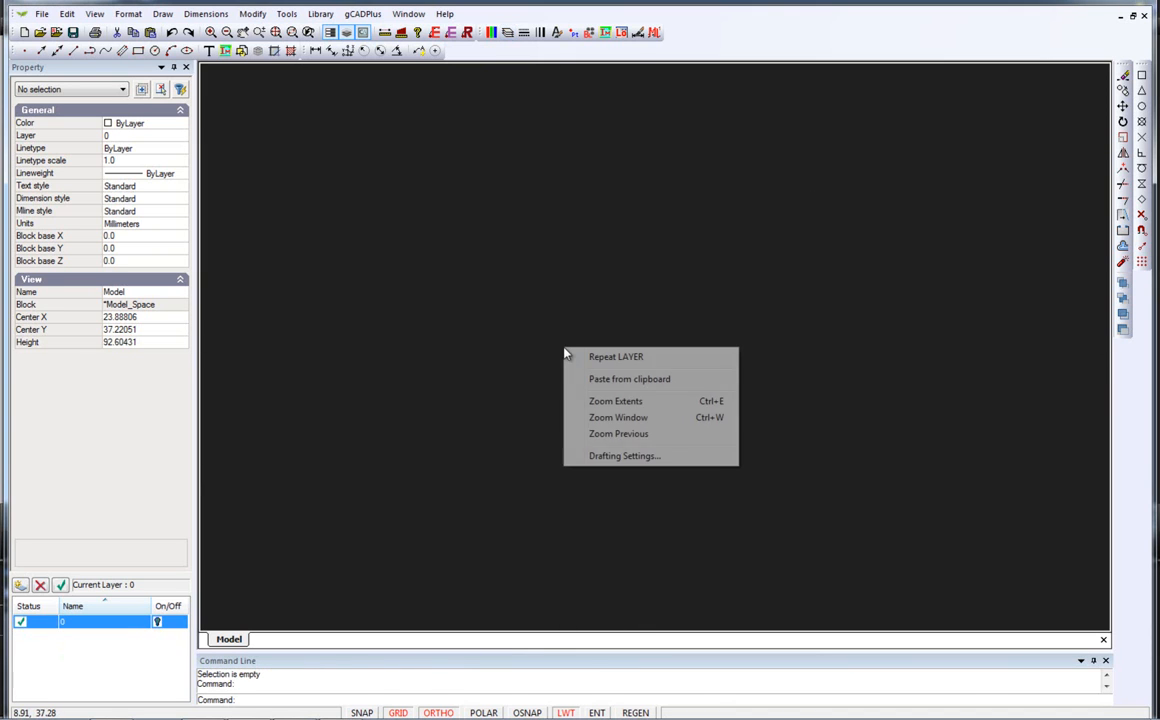
click(631, 403)
click(507, 32)
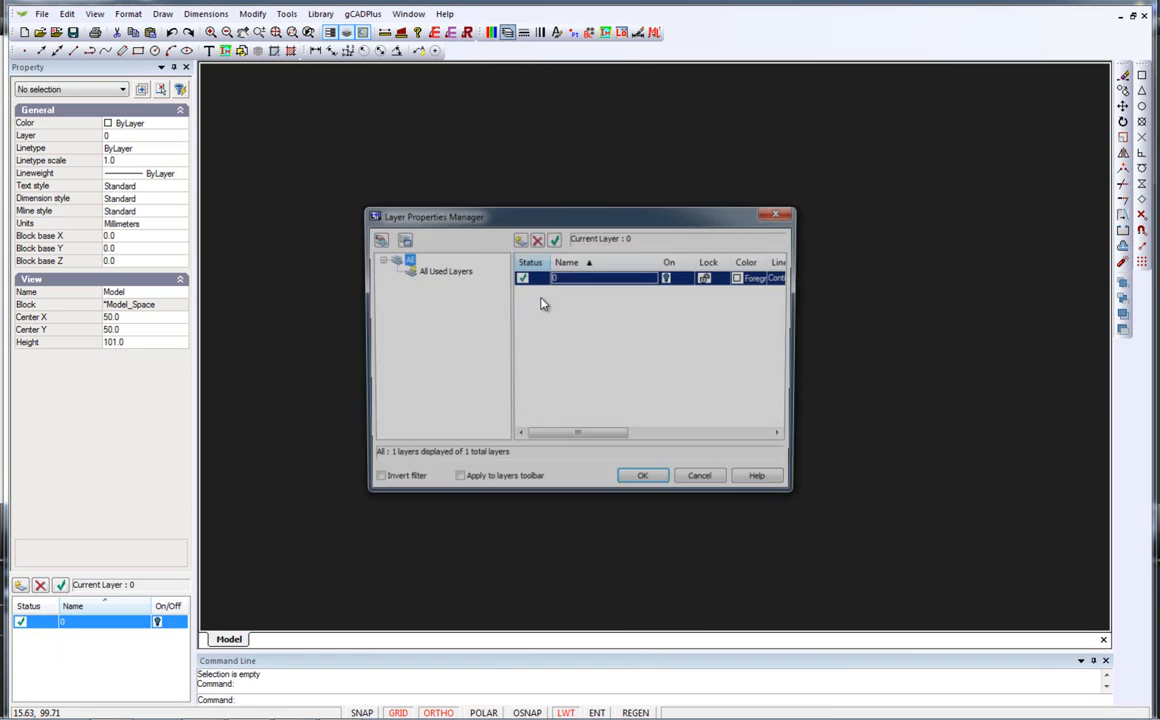
click(667, 276)
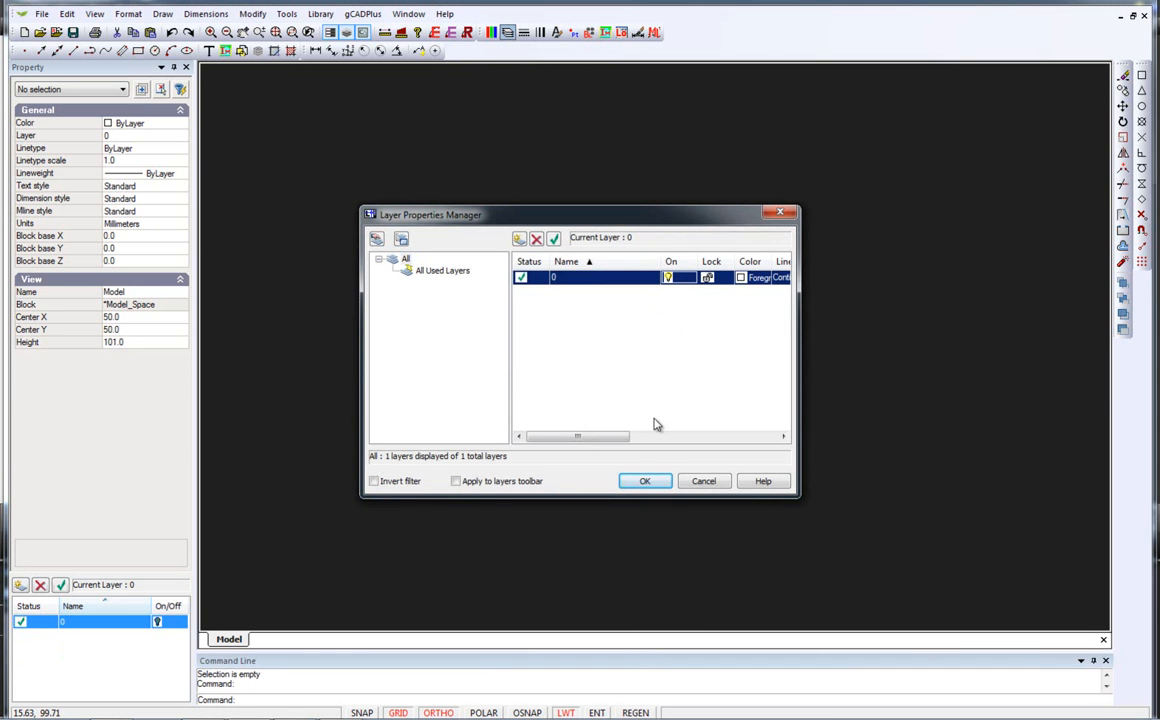
click(645, 484)
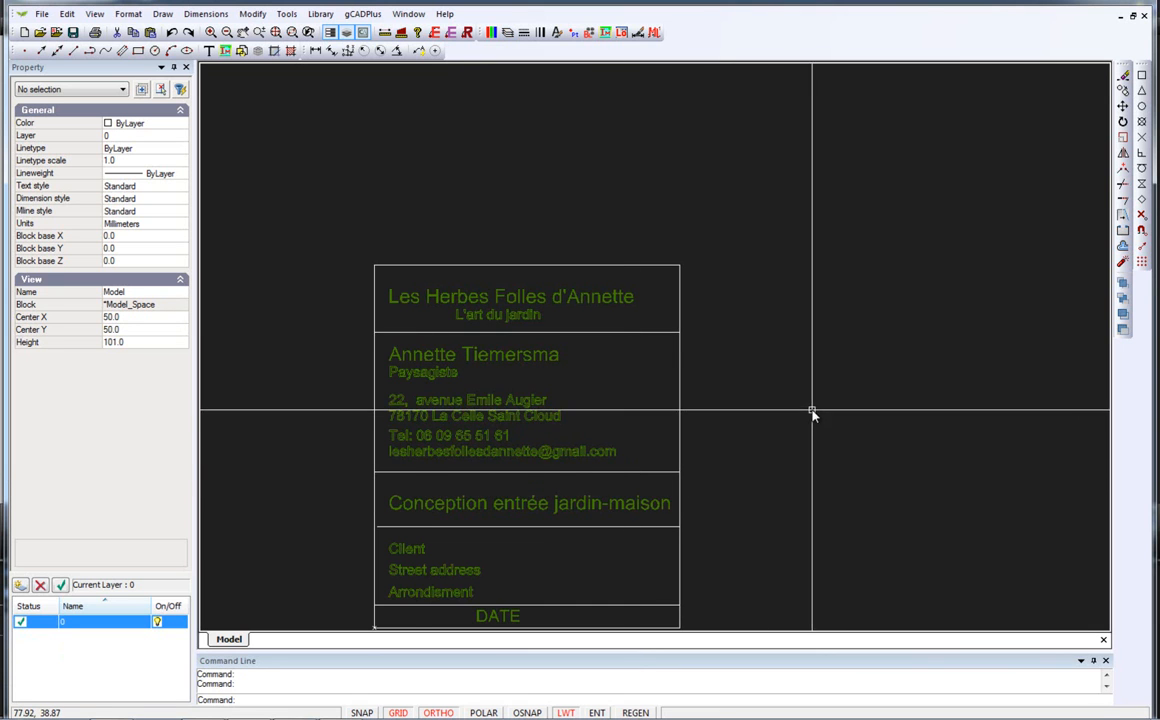
right_click(813, 412)
click(858, 464)
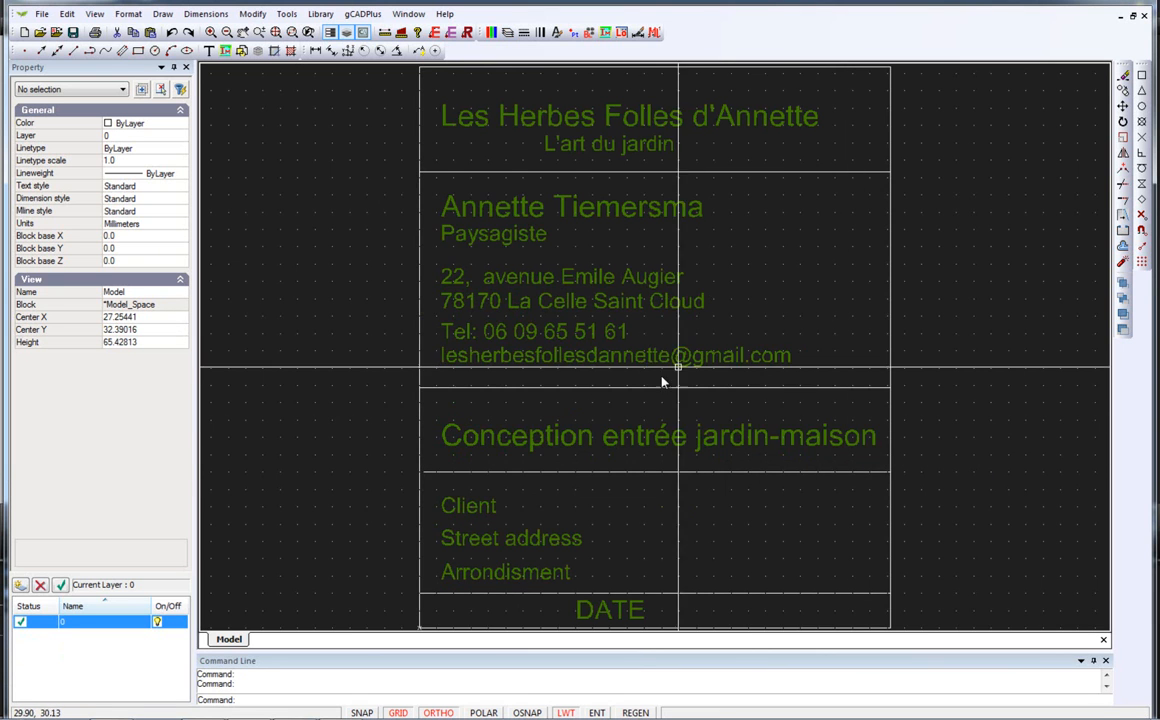
Switch off the grid, ortho mode and lineweight display.
click(398, 712)
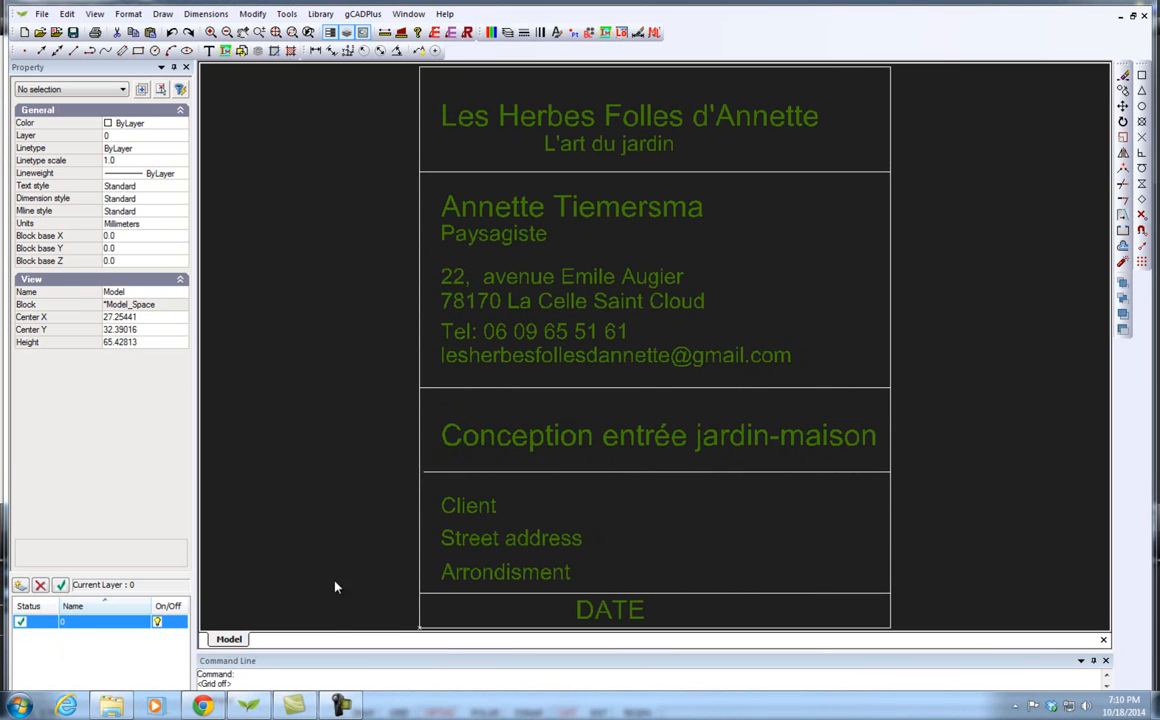
click(438, 712)
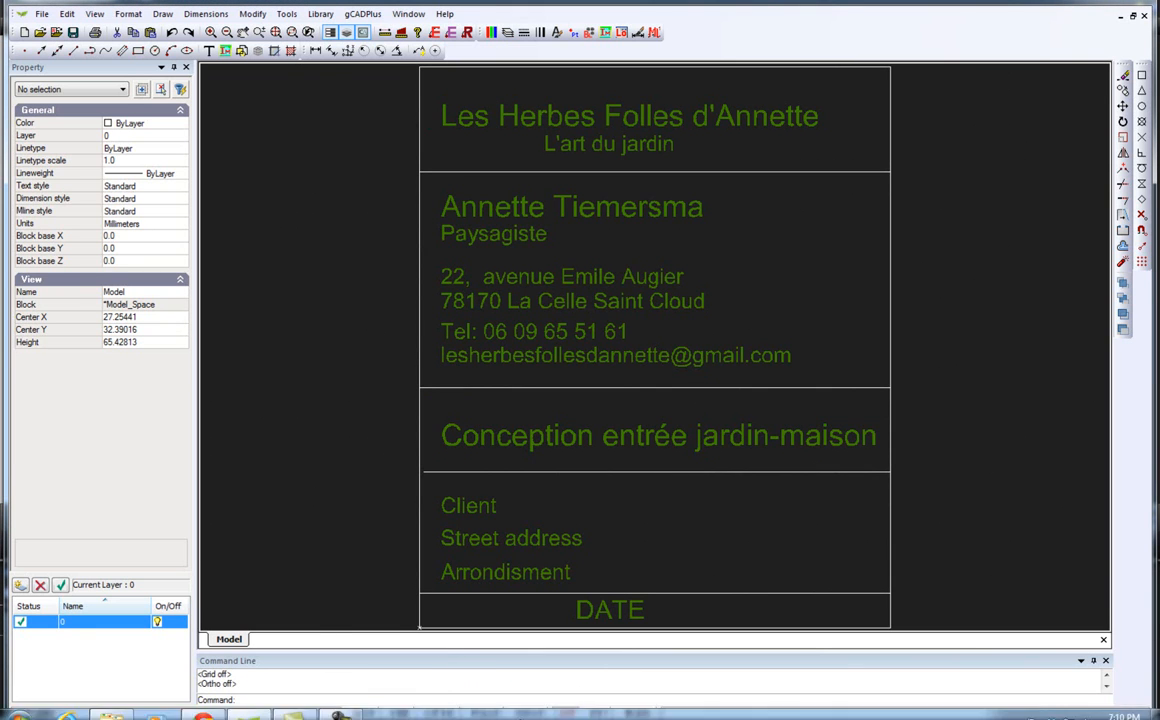
click(565, 712)
Insert the LesHerbesTitleBlock block at scale 1.0 beside the old title block in the garden drawing's "présentation" layout.
scroll(378, 415, down, 3)
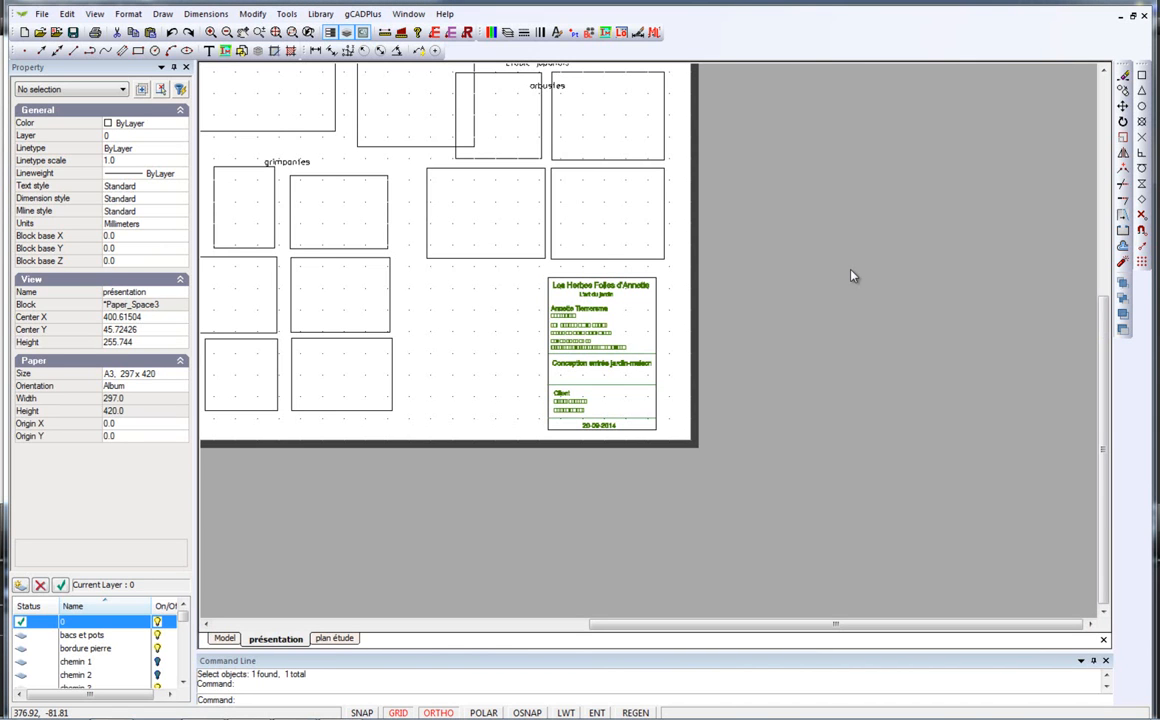
click(588, 32)
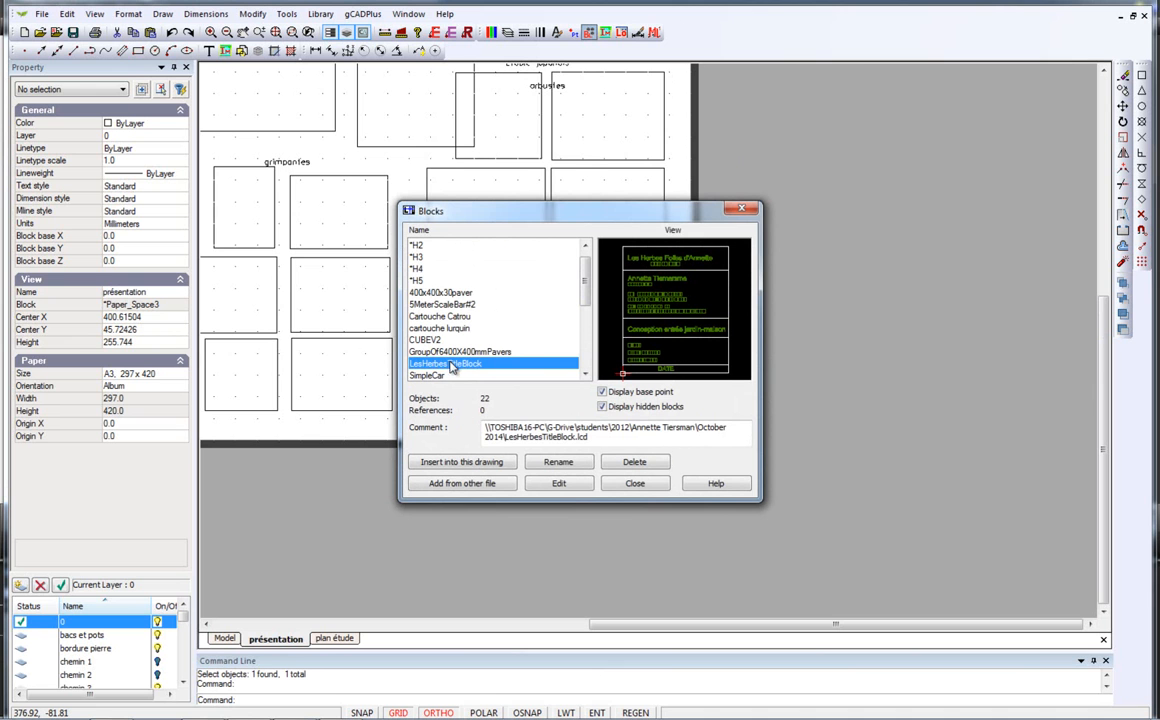
click(476, 465)
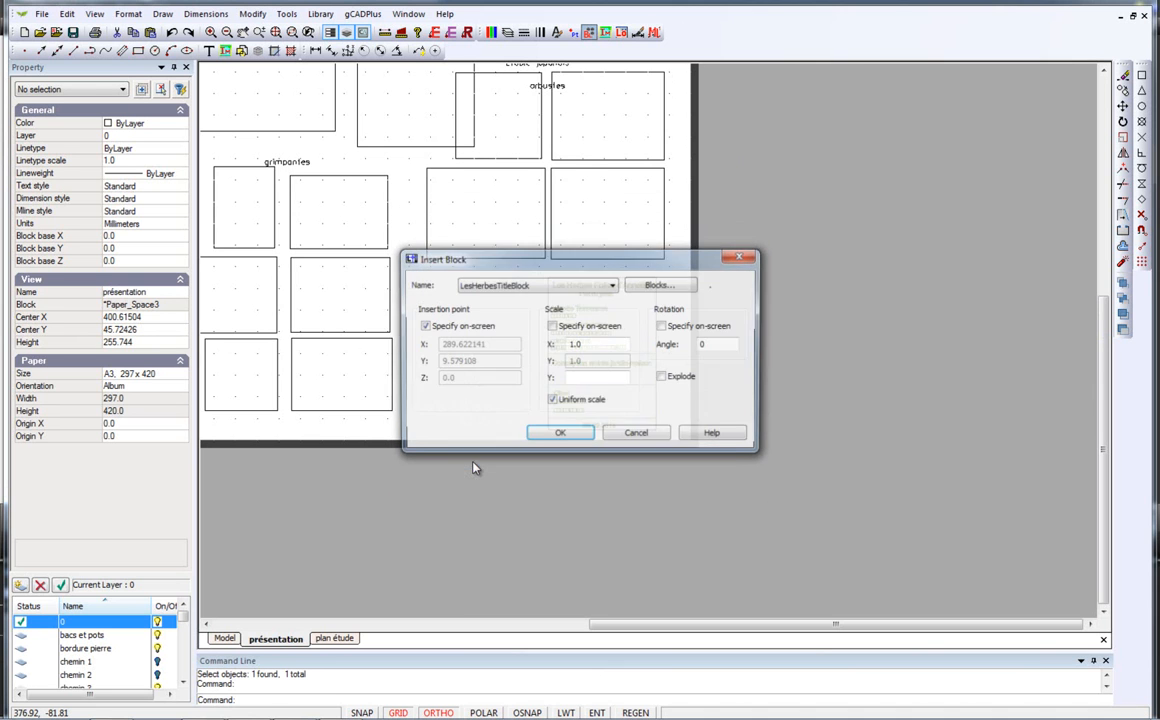
click(580, 436)
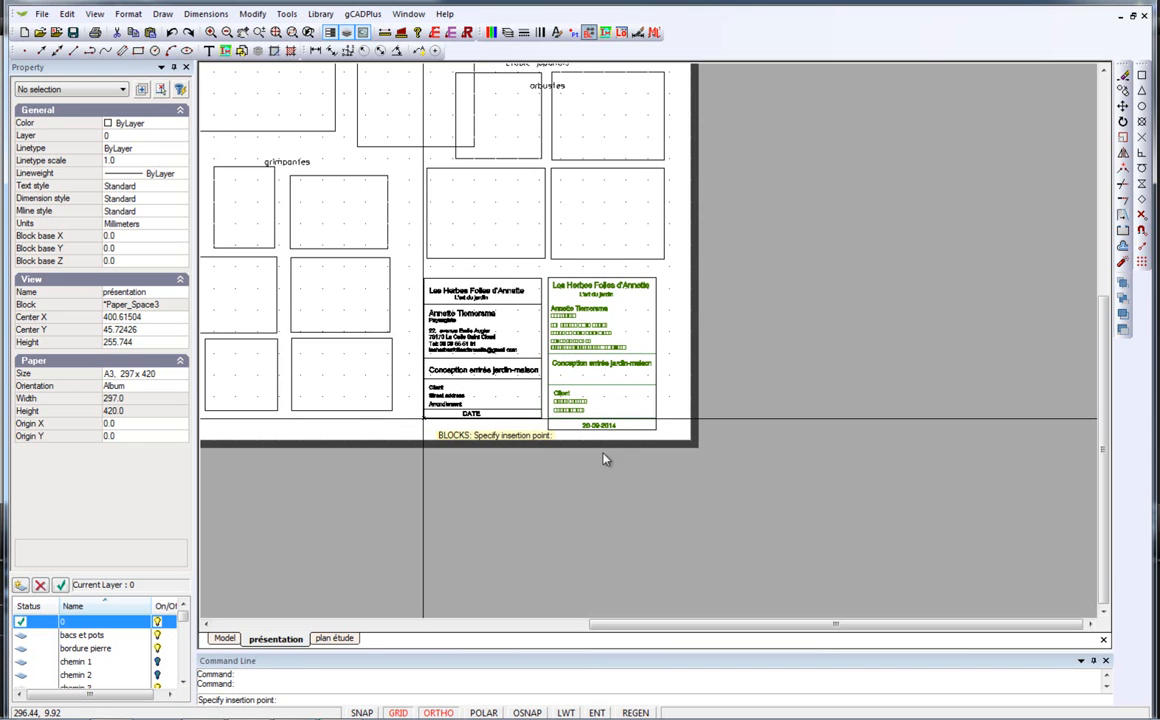
click(649, 478)
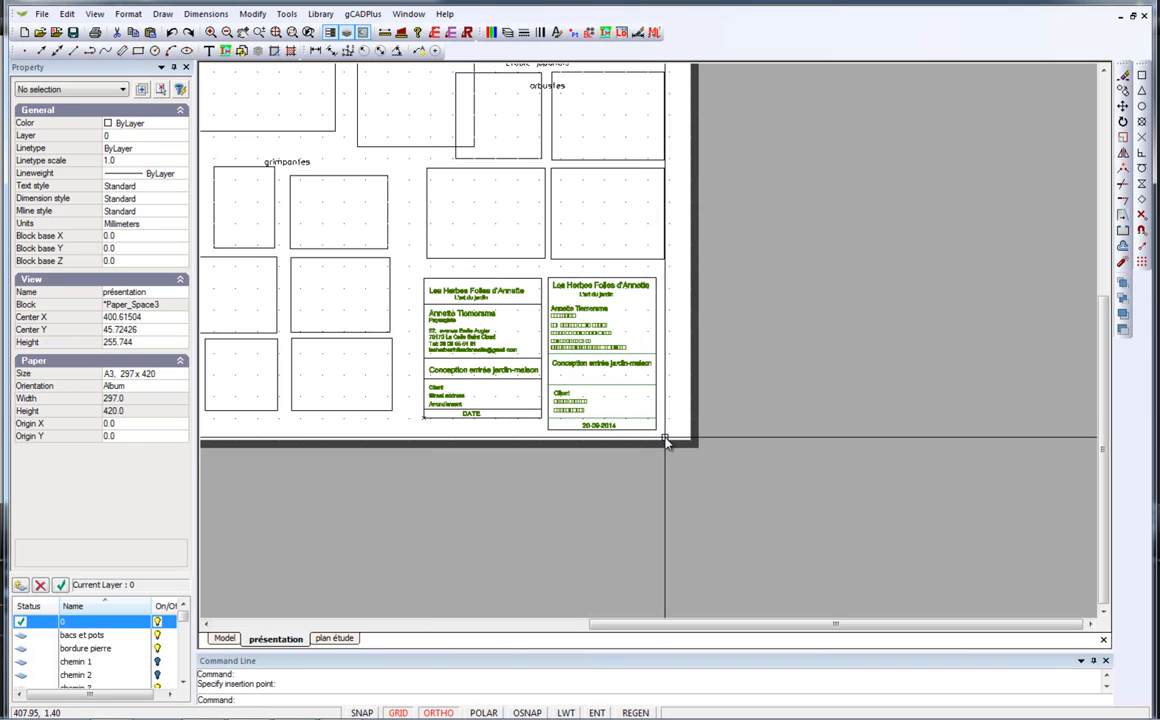
Erase the old title block, including its frame, divider lines and all its texts.
click(665, 436)
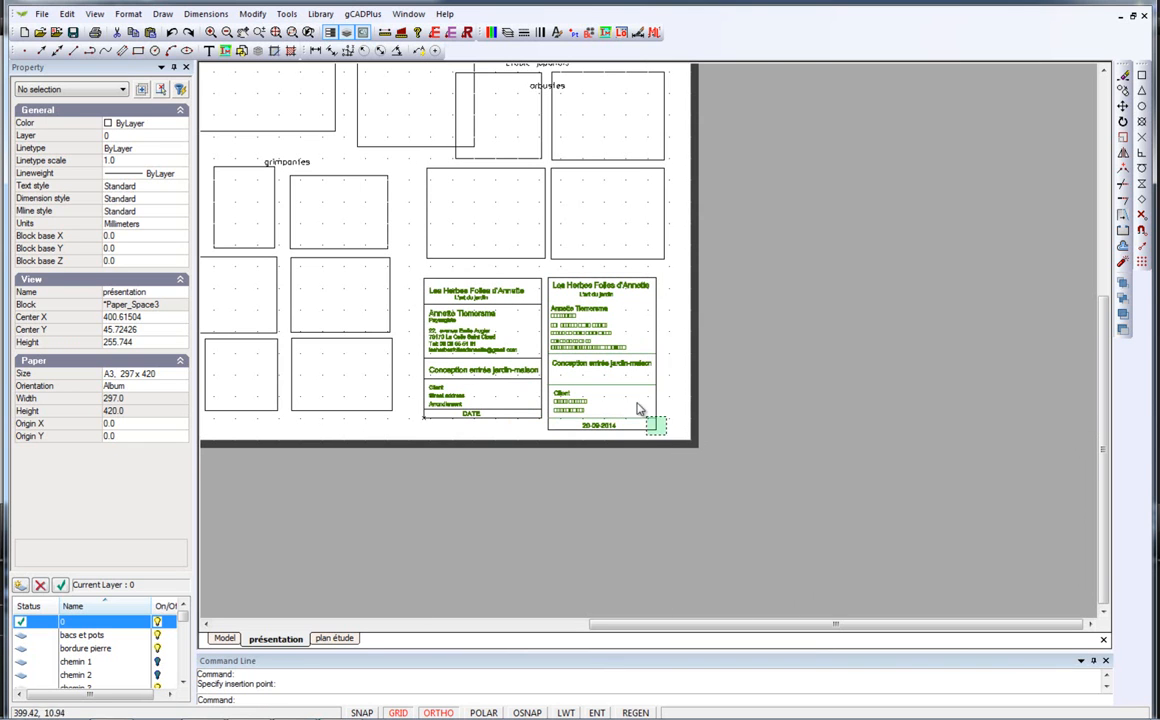
click(553, 279)
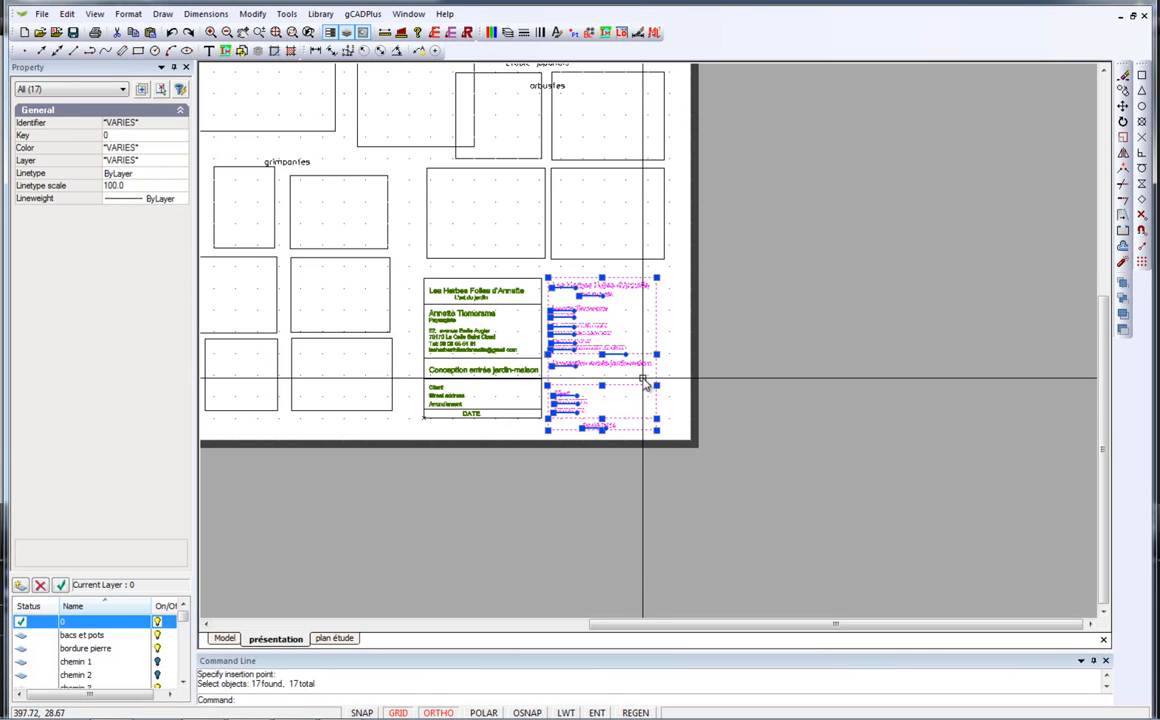
right_click(648, 379)
click(680, 563)
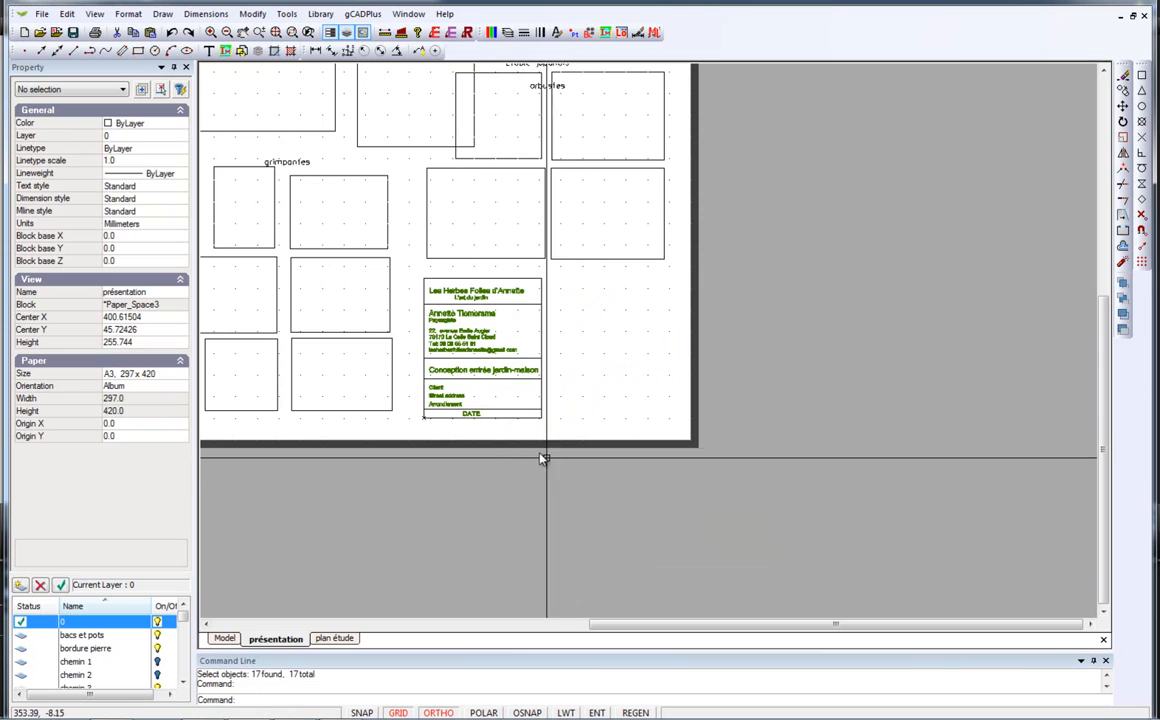
Explode the inserted LesHerbesTitleBlock block into separate objects.
click(476, 340)
right_click(475, 350)
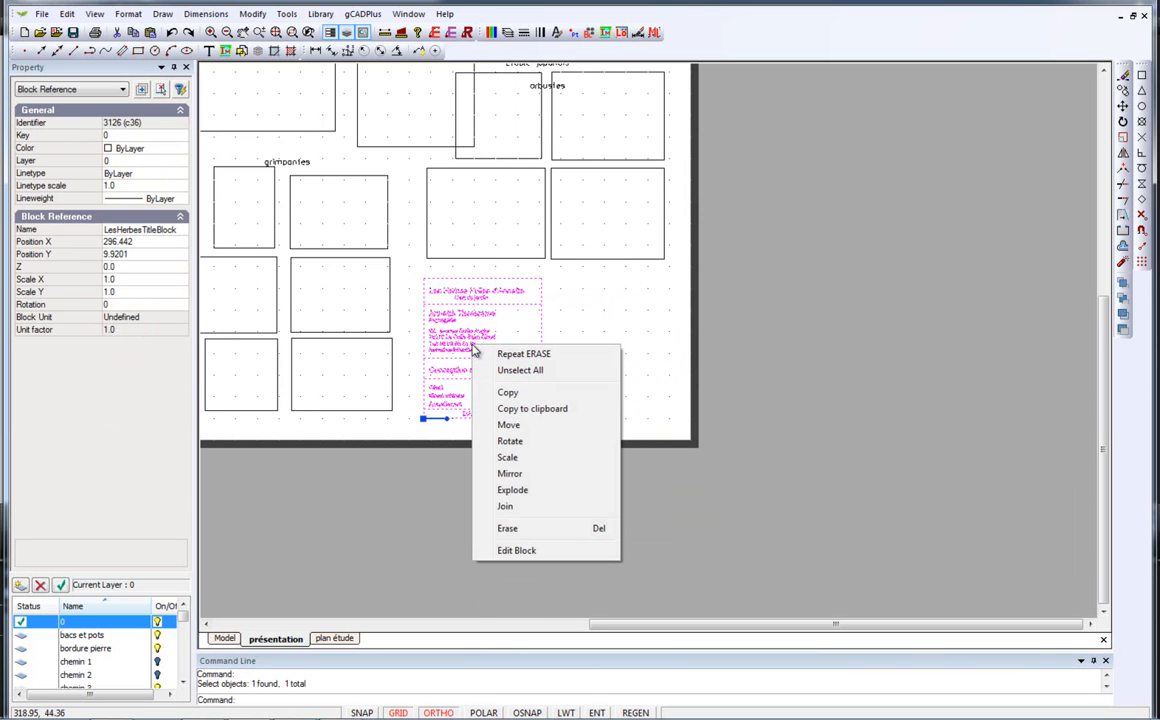
click(512, 489)
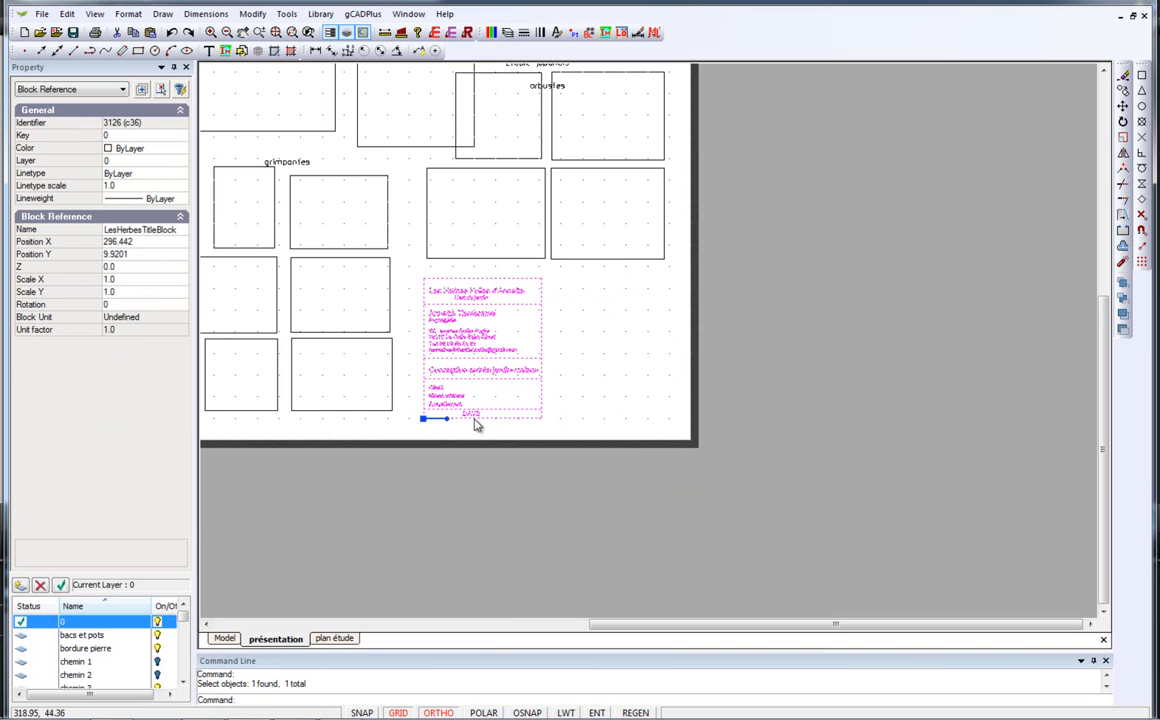
Select the "Client" text to check that it can be edited individually, and clear the selection.
scroll(460, 410, up, 3)
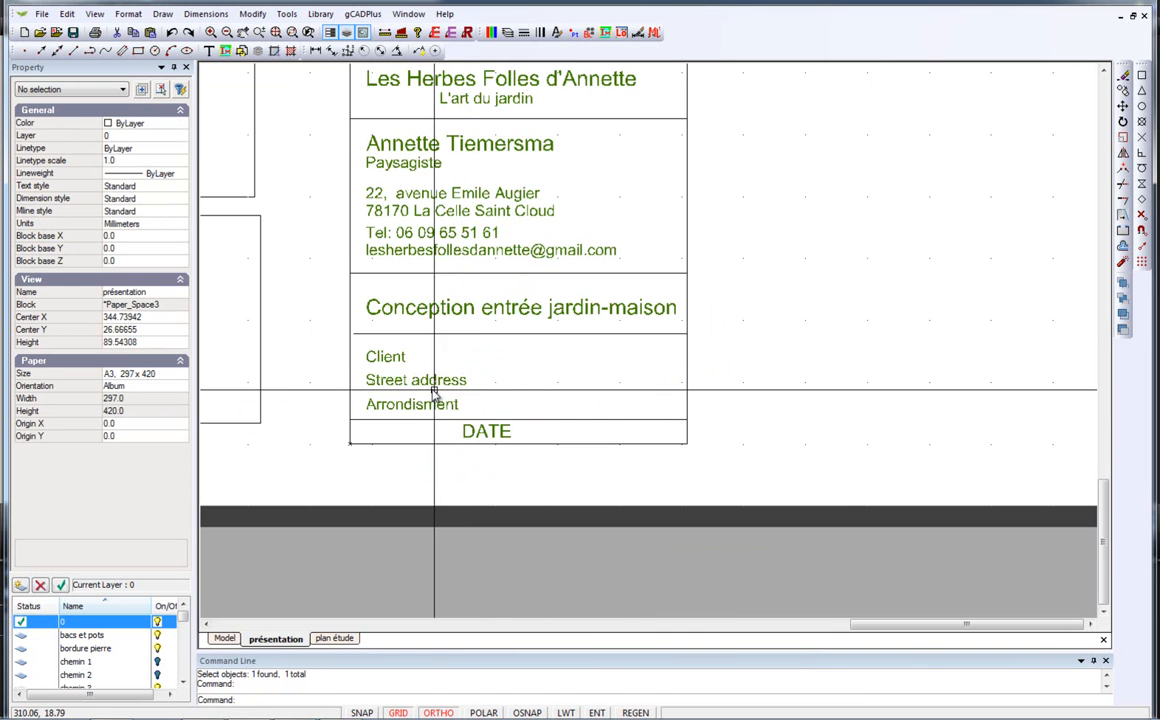
click(392, 357)
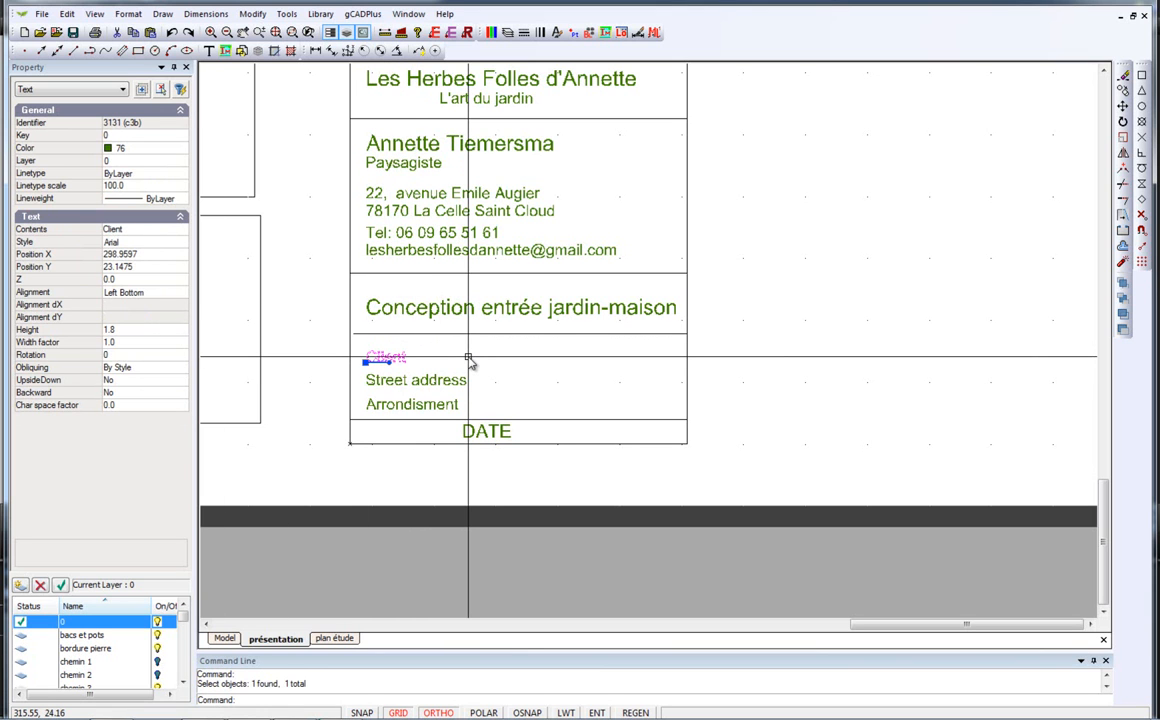
key(Escape)
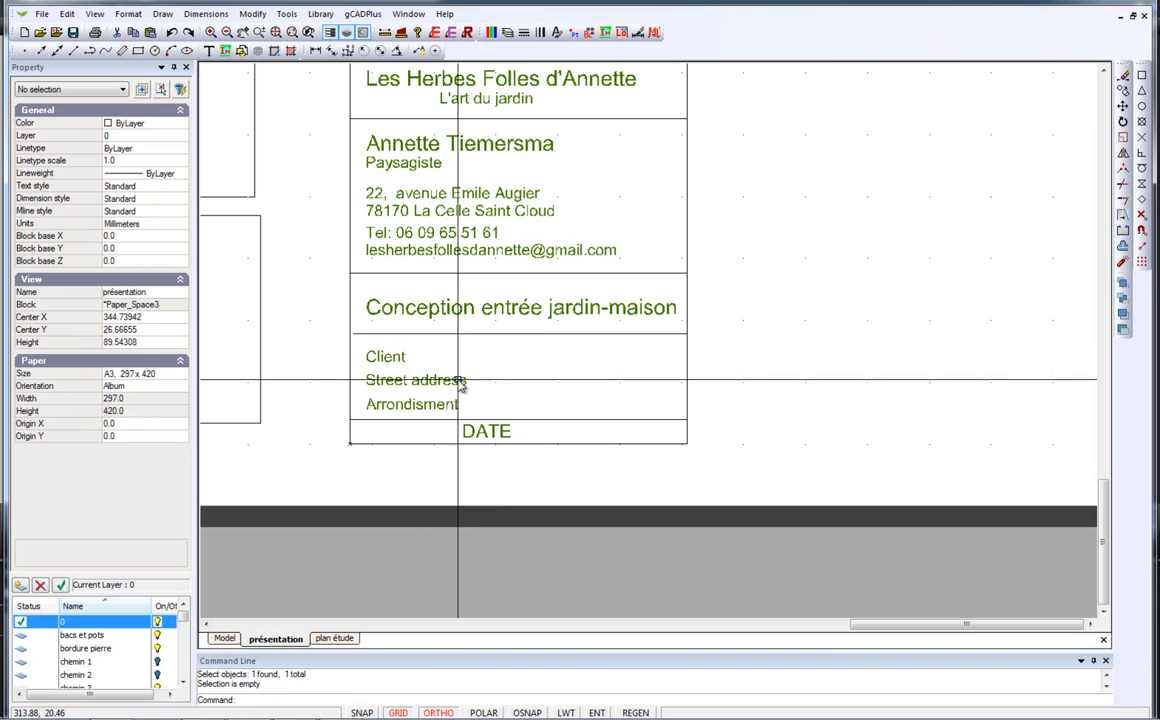
scroll(512, 330, down, 2)
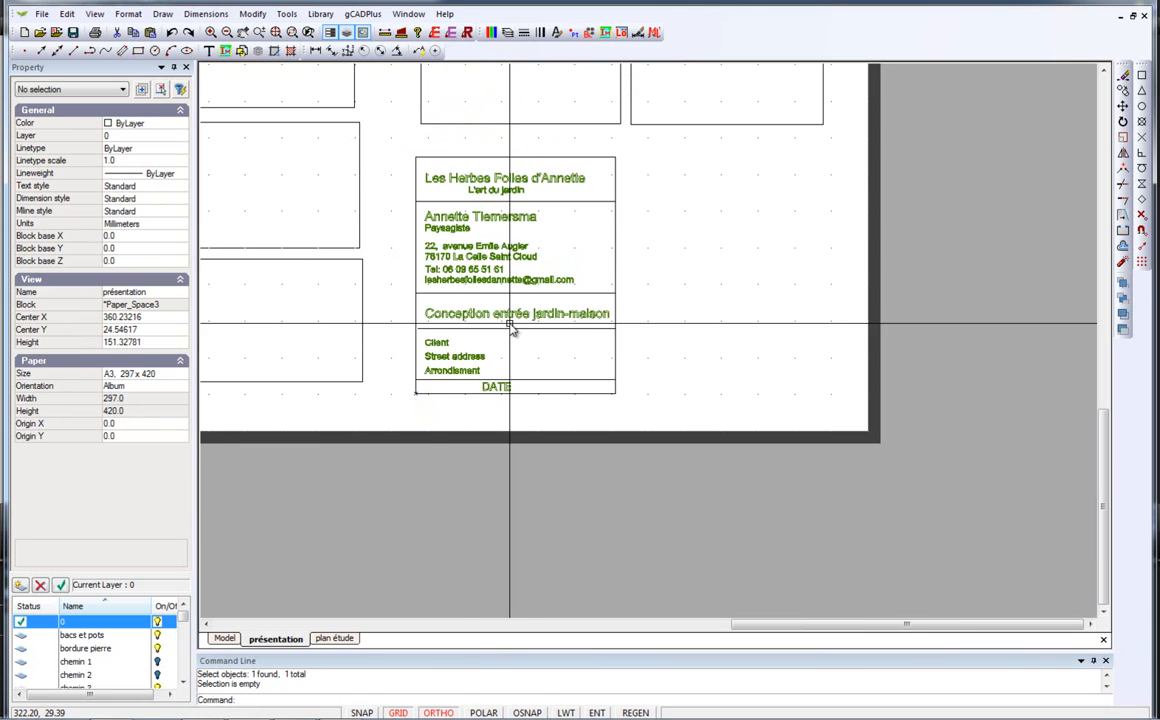